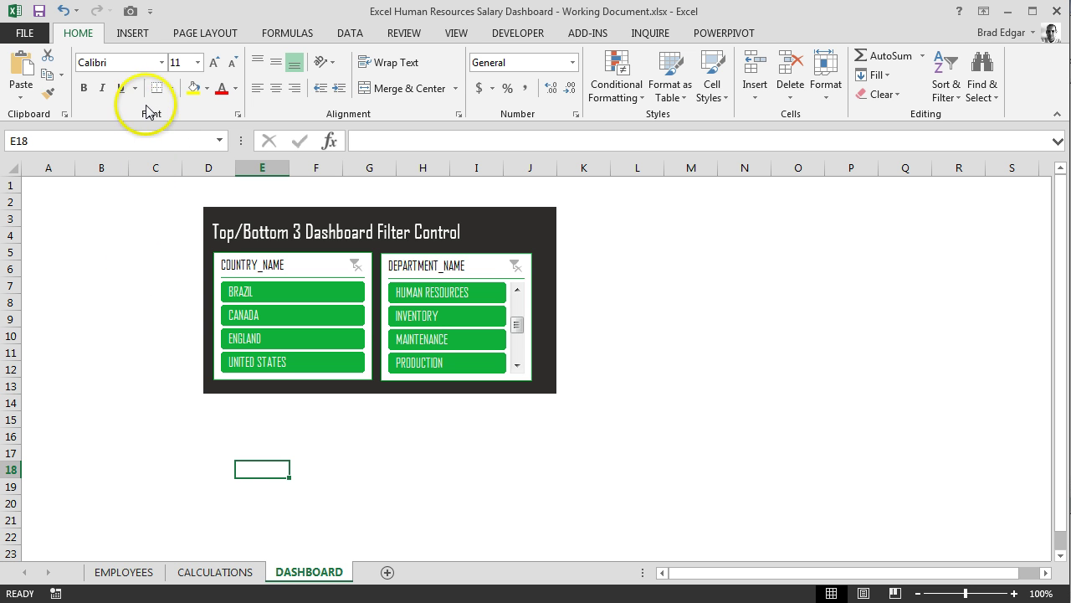
# Draw a rectangle over rows 2–4 at the top-left of the DASHBOARD sheet
pyautogui.click(139, 37)
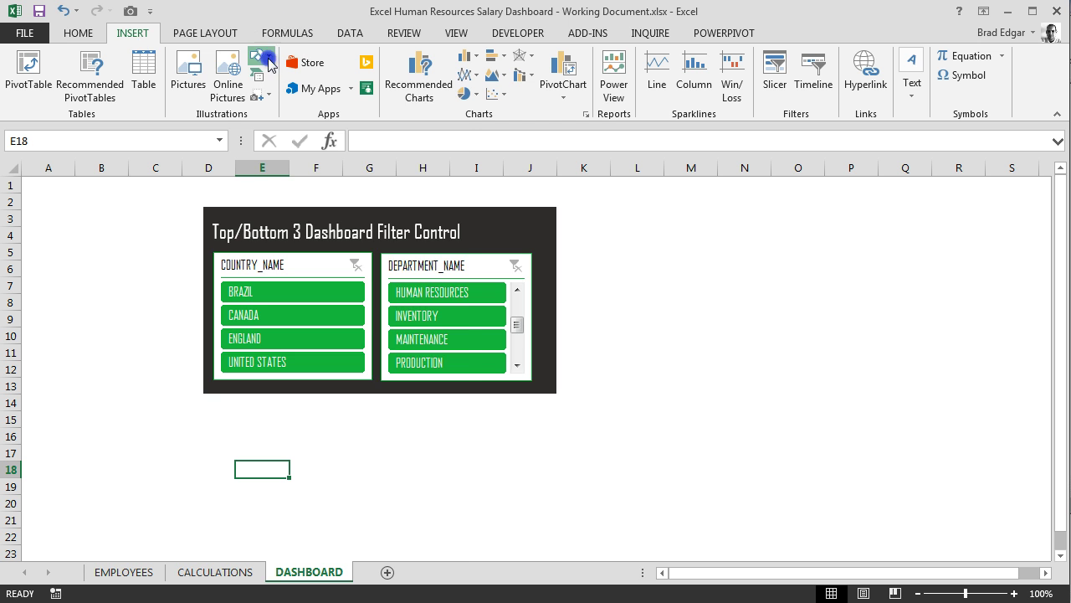
pyautogui.click(261, 57)
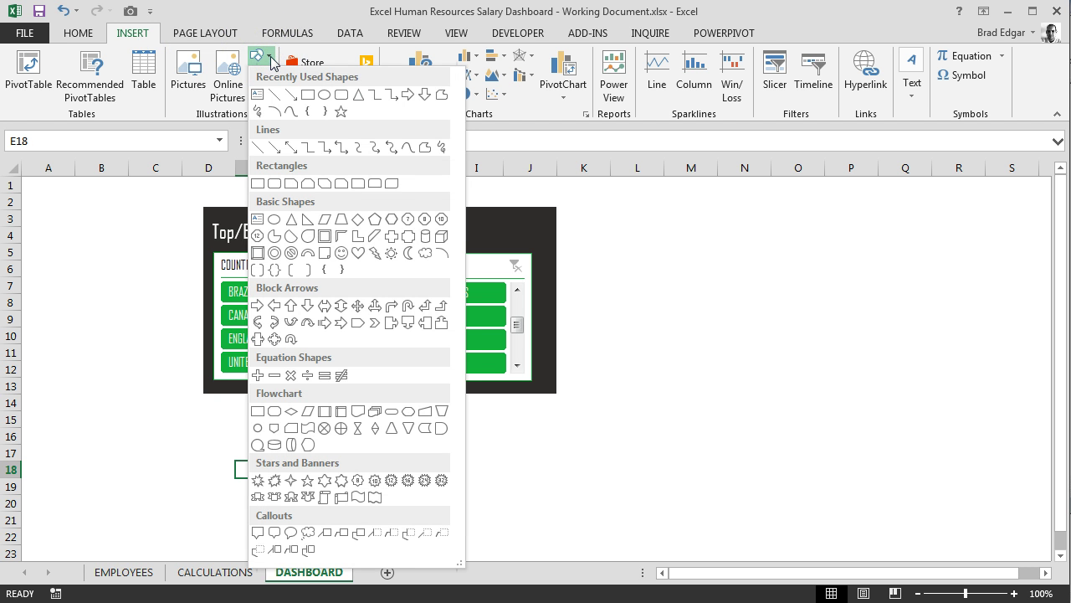
pyautogui.click(307, 94)
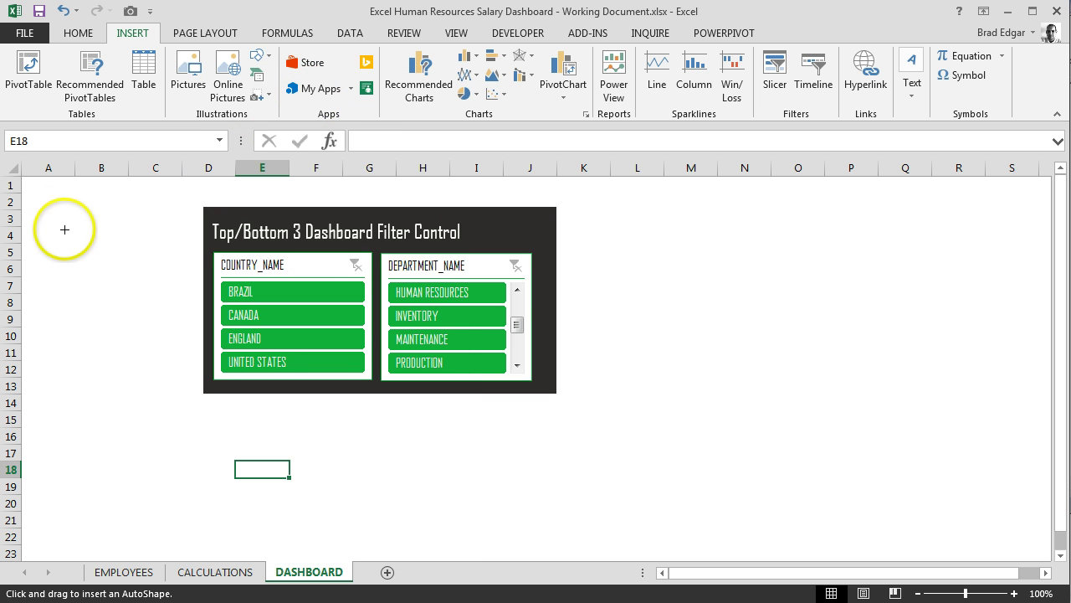
pyautogui.moveTo(49, 214)
pyautogui.mouseDown()
pyautogui.moveTo(51, 270)
pyautogui.moveTo(177, 260)
pyautogui.moveTo(122, 228)
pyautogui.moveTo(182, 225)
pyautogui.mouseUp()
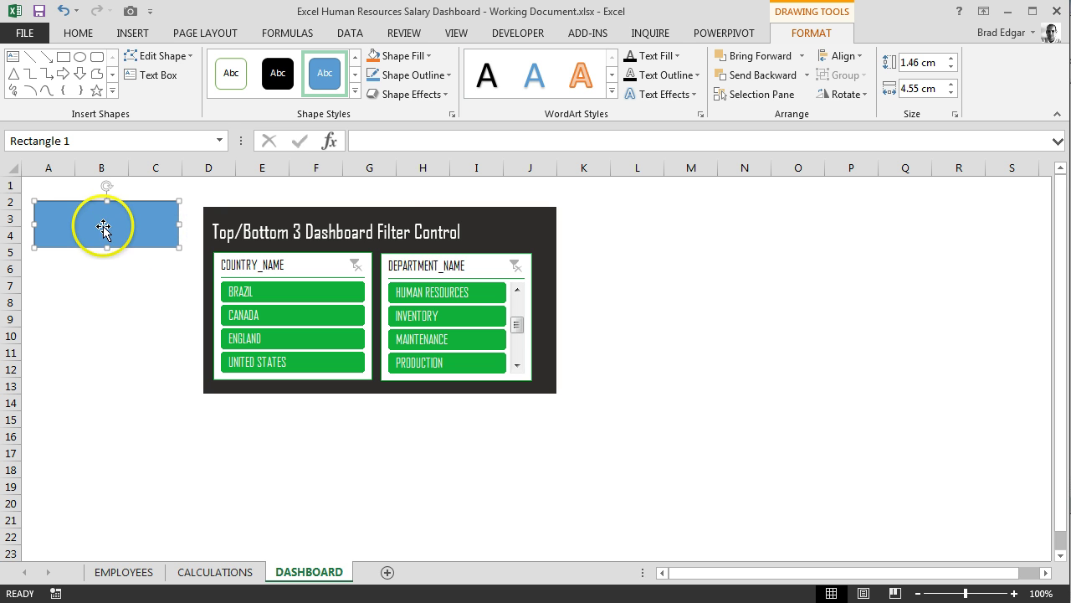
# Give the rectangle a dark grey fill and dark outline, then check it is Rectangle 1
pyautogui.click(403, 56)
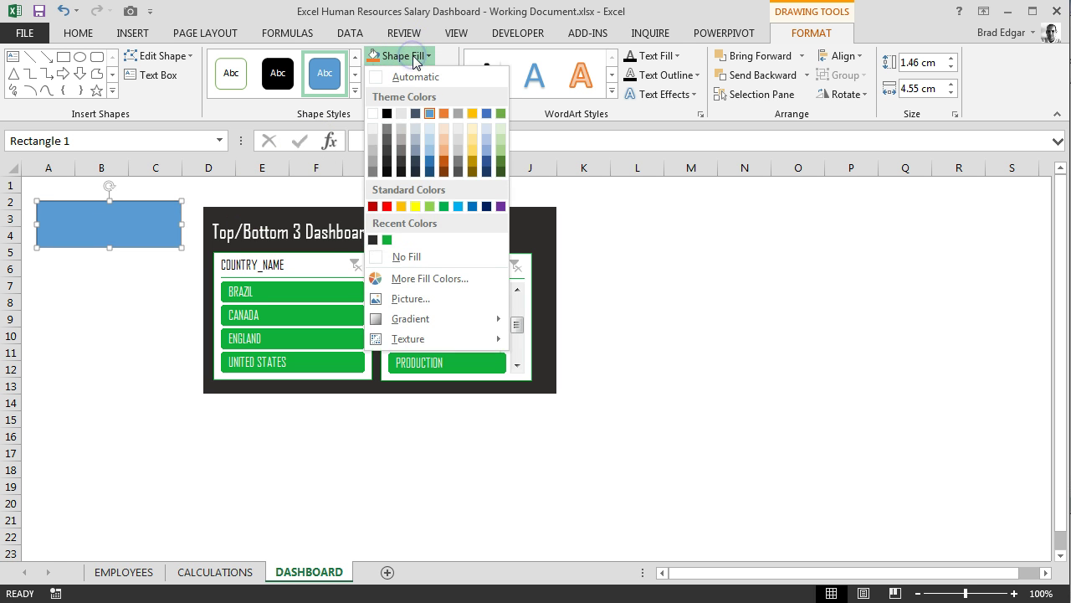
pyautogui.click(374, 240)
pyautogui.click(414, 75)
pyautogui.click(371, 250)
pyautogui.click(133, 285)
pyautogui.click(122, 220)
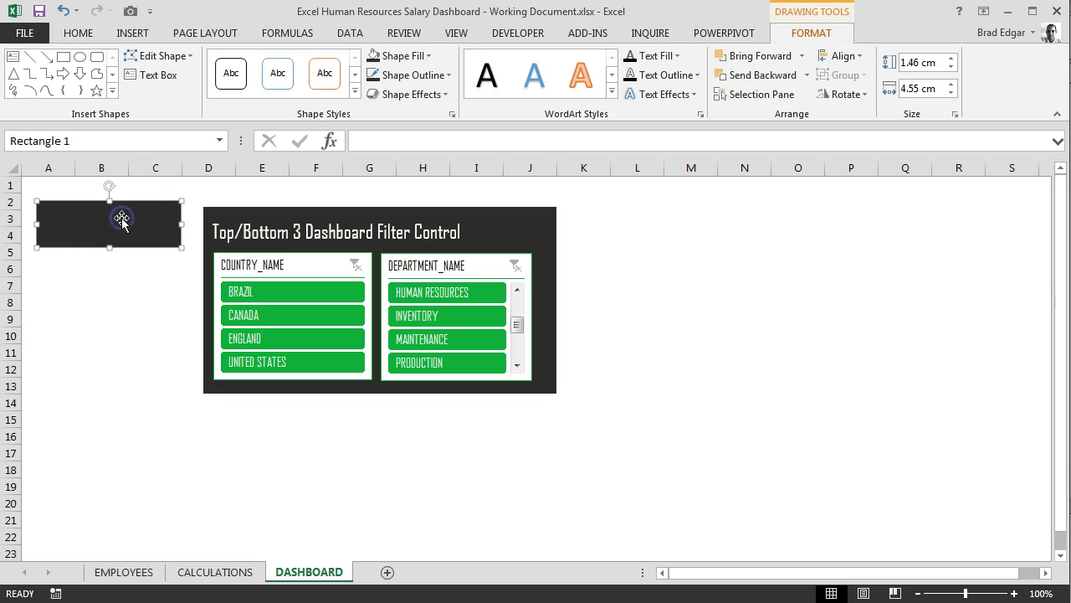
pyautogui.click(81, 138)
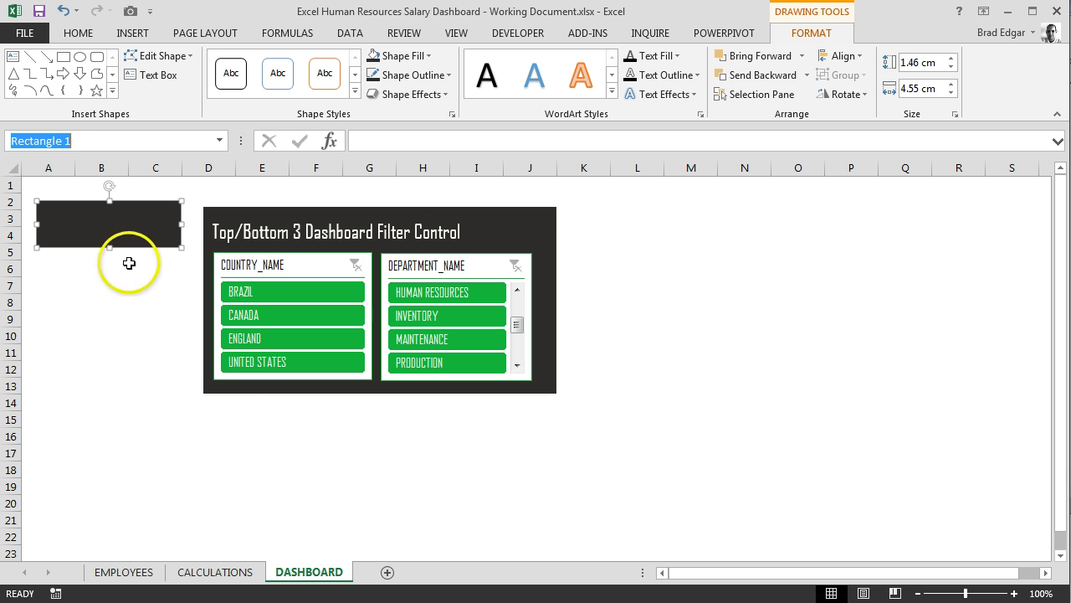
pyautogui.click(112, 222)
# Enter the text DASHBOARD MENU inside the rectangle and select it
pyautogui.rightClick(114, 225)
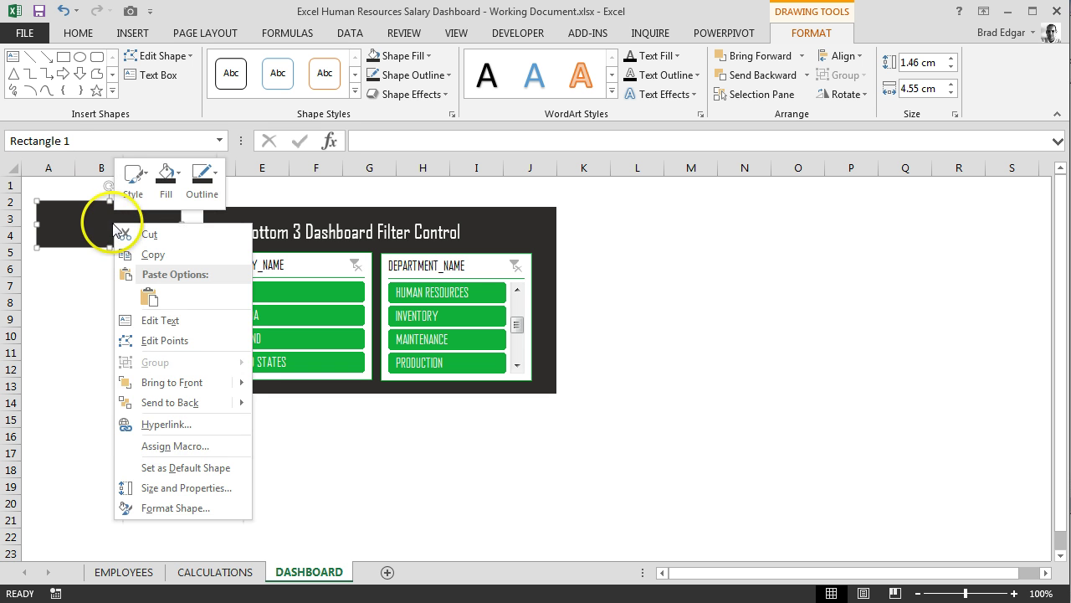
pyautogui.click(175, 326)
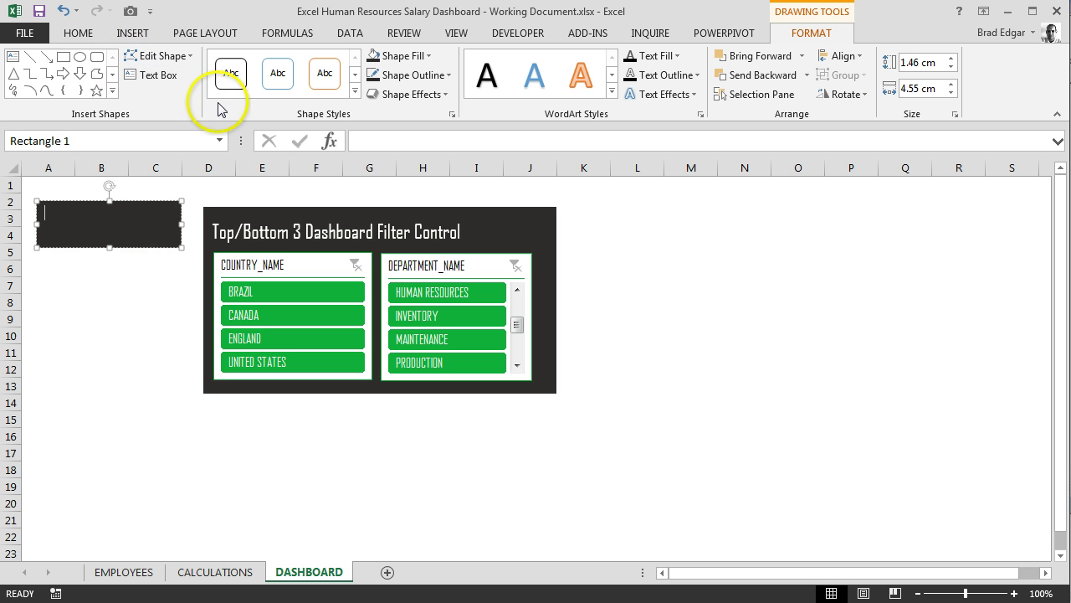
pyautogui.click(78, 32)
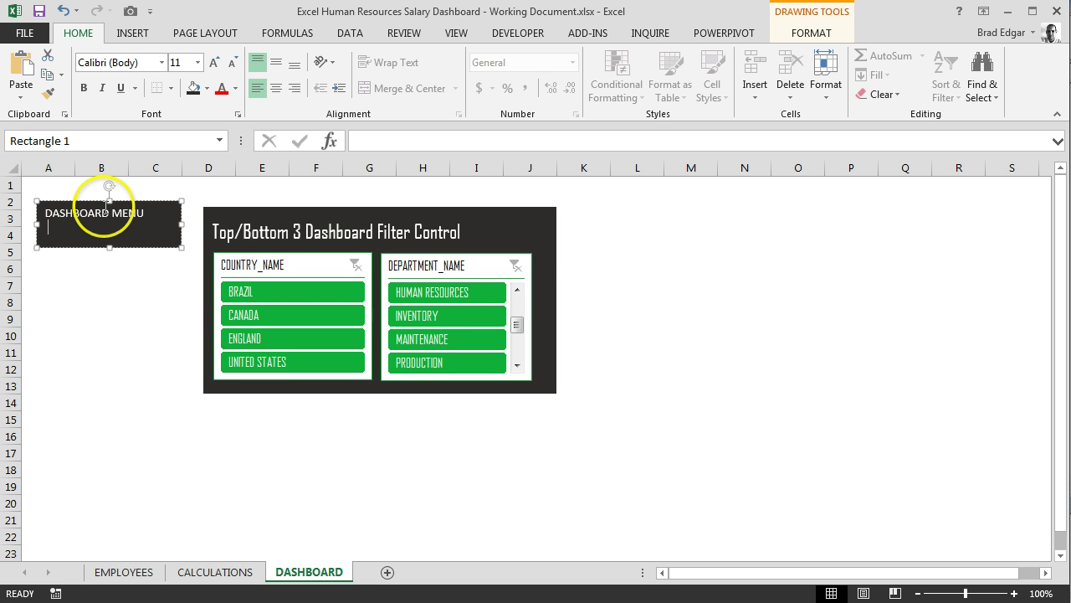
pyautogui.click(132, 282)
pyautogui.click(107, 207)
pyautogui.tripleClick(123, 215)
# Format the label as Agency FB 18 pt, centred vertically and horizontally
pyautogui.click(161, 63)
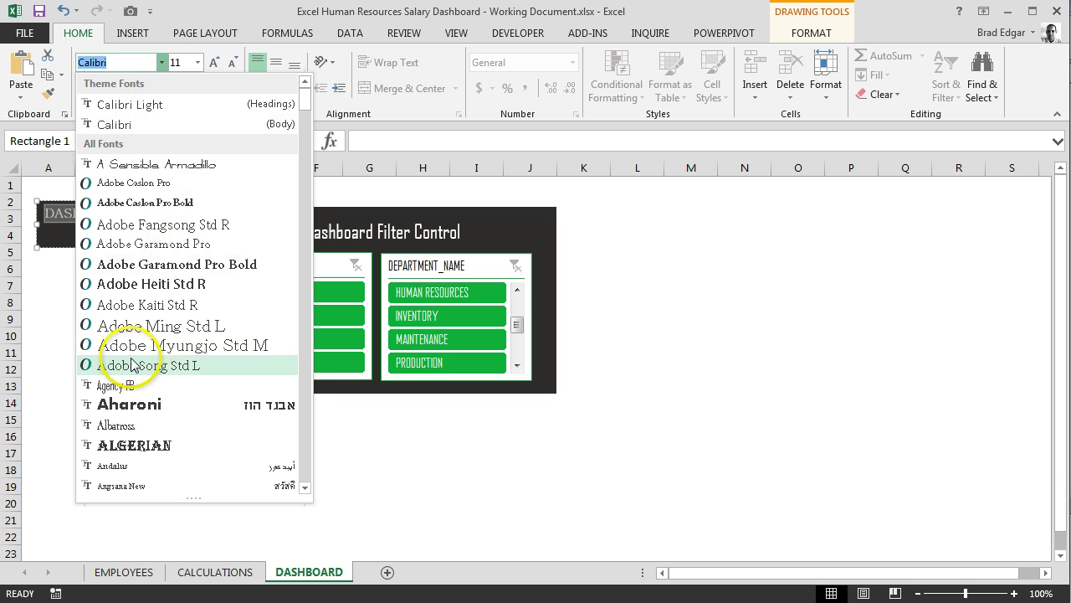
pyautogui.click(117, 384)
pyautogui.click(197, 63)
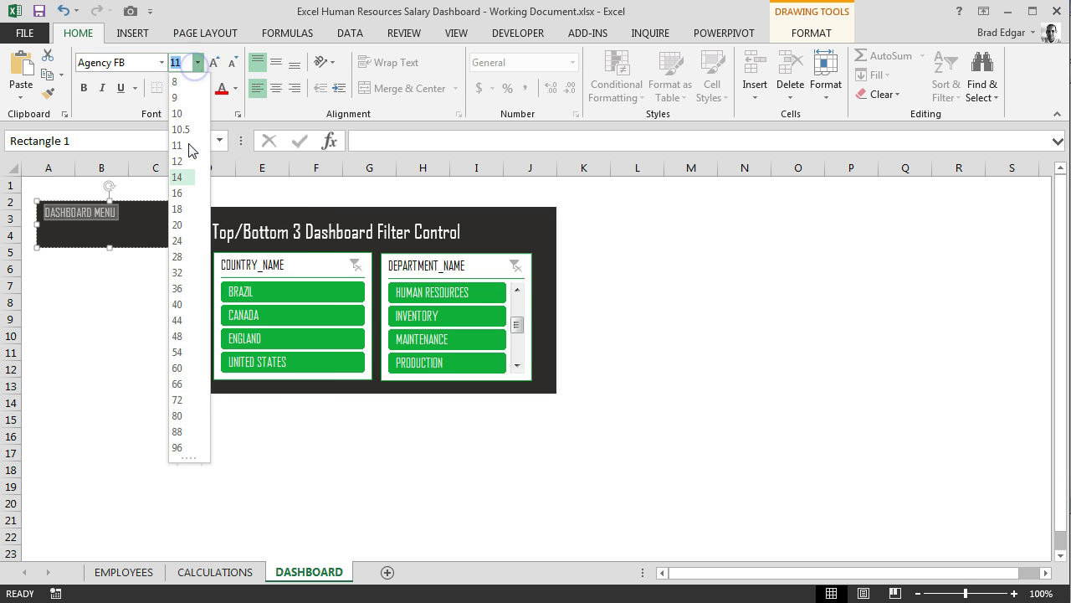
pyautogui.click(179, 209)
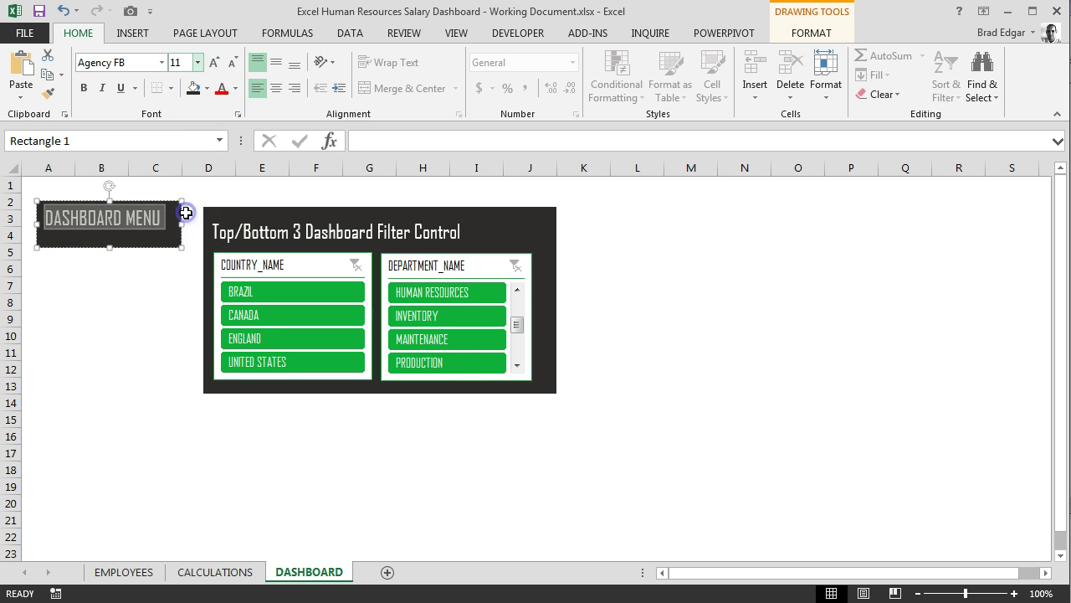
pyautogui.click(274, 65)
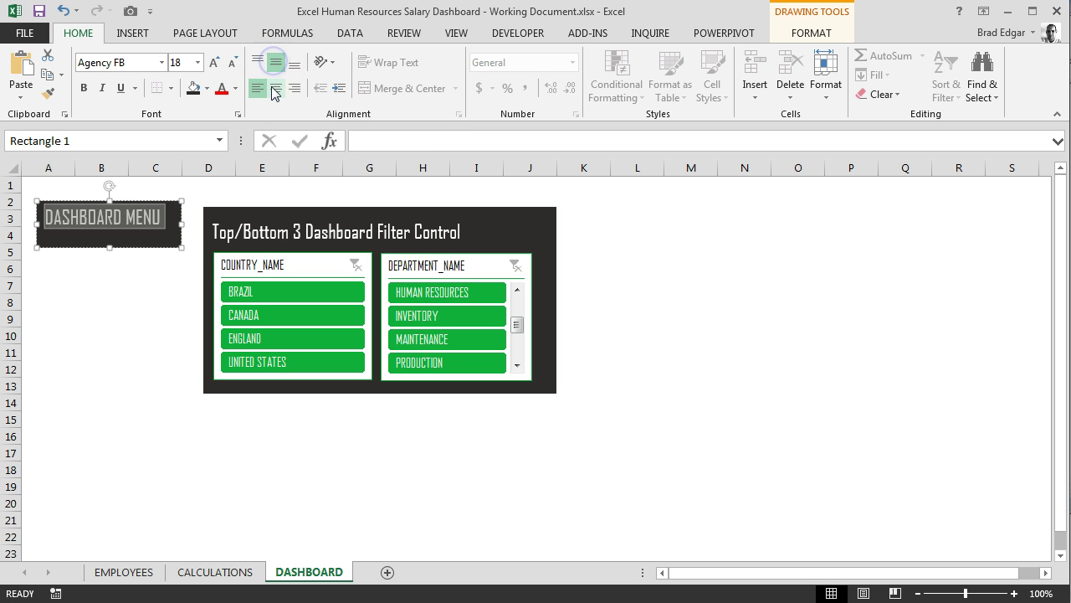
pyautogui.click(276, 87)
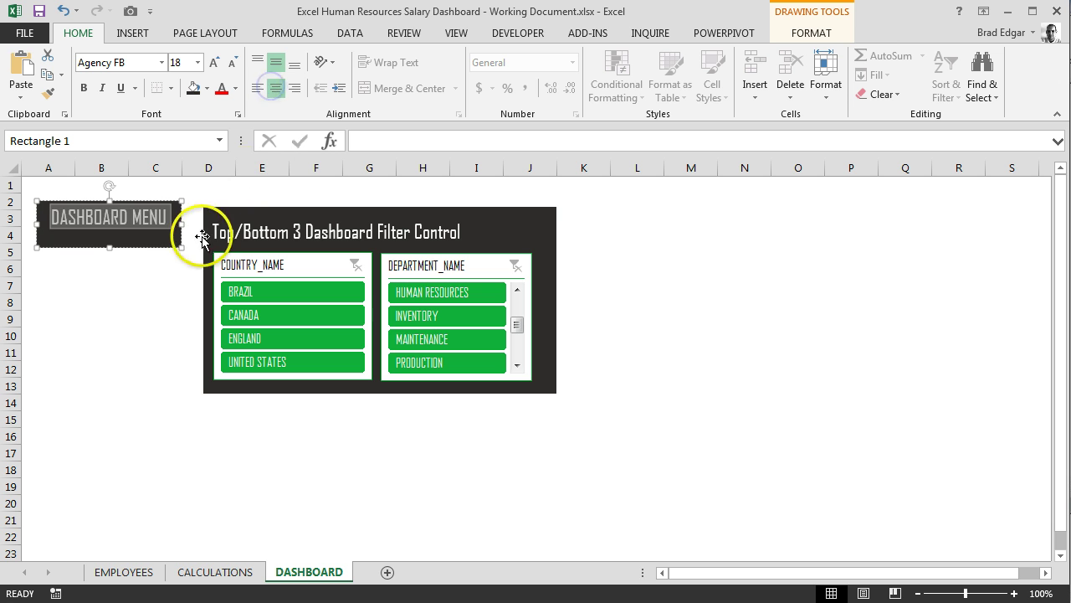
pyautogui.click(134, 319)
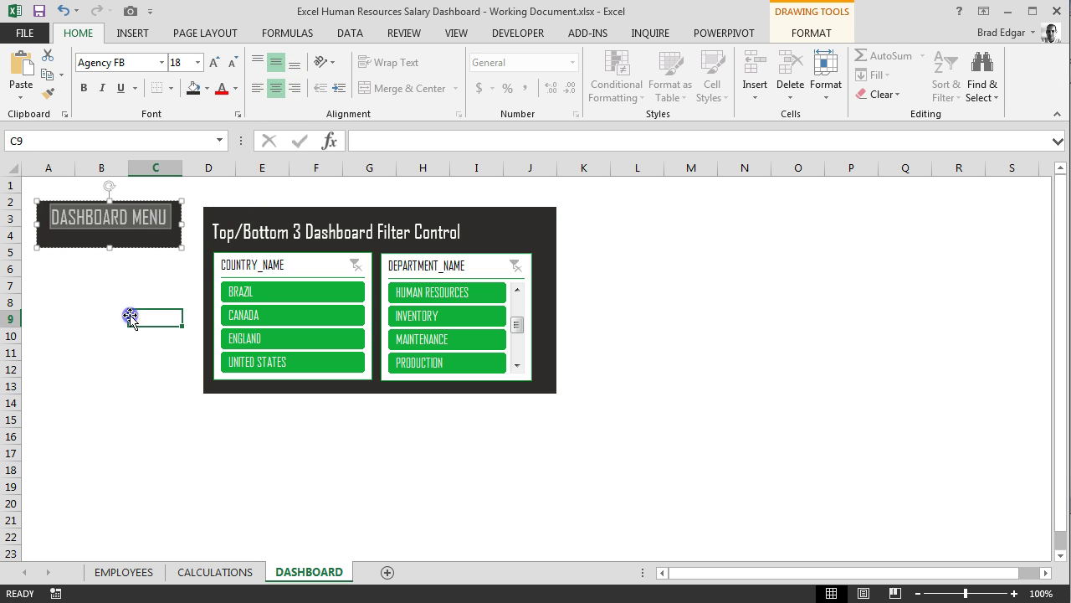
# Duplicate the header and resize the copy into a smaller button below it
pyautogui.click(119, 211)
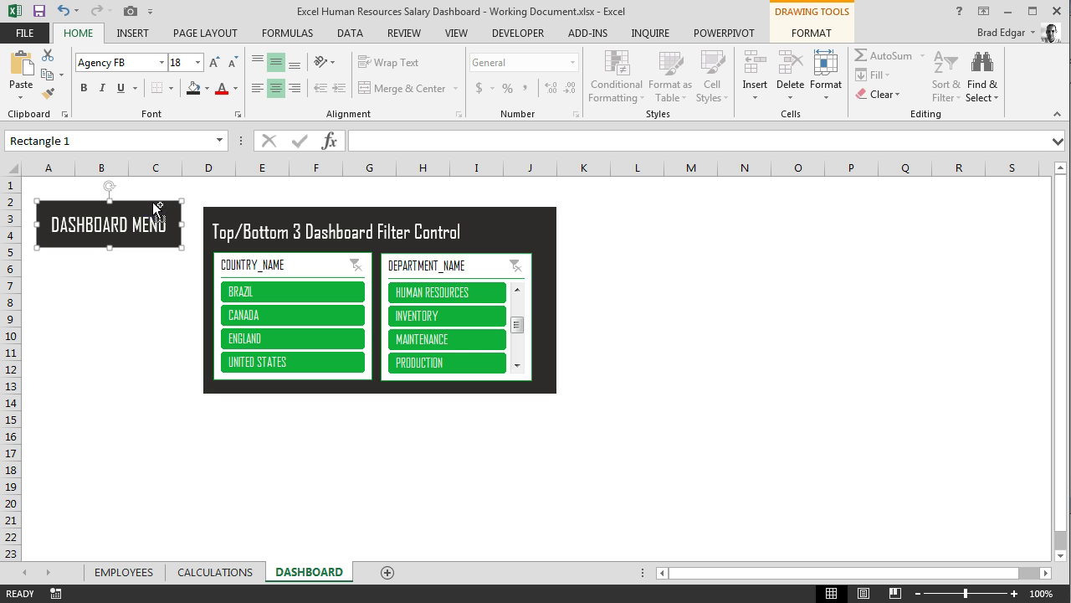
pyautogui.hotkey('ctrl', 'd')
pyautogui.hotkey('ctrl', 'd')
pyautogui.moveTo(151, 211); pyautogui.dragTo(126, 327)
pyautogui.click(131, 363)
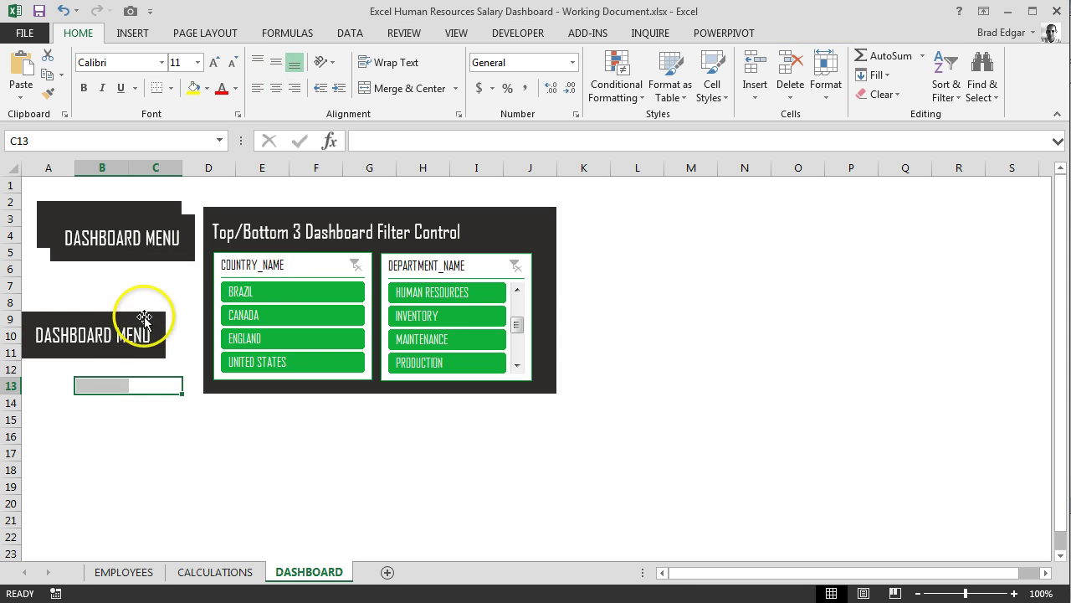
pyautogui.click(136, 308)
pyautogui.moveTo(137, 308); pyautogui.dragTo(155, 279)
pyautogui.moveTo(189, 311); pyautogui.dragTo(180, 311)
pyautogui.moveTo(114, 332); pyautogui.dragTo(115, 323)
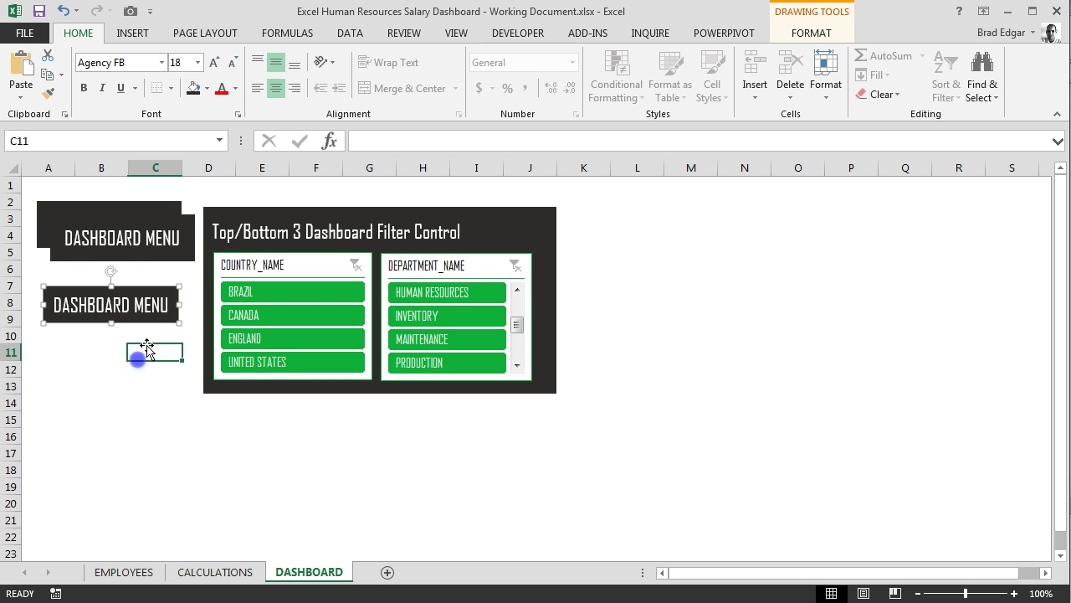
pyautogui.click(141, 352)
# Remove the extra overlapping copy and narrow the remaining lower button
pyautogui.click(140, 251)
pyautogui.click(153, 254)
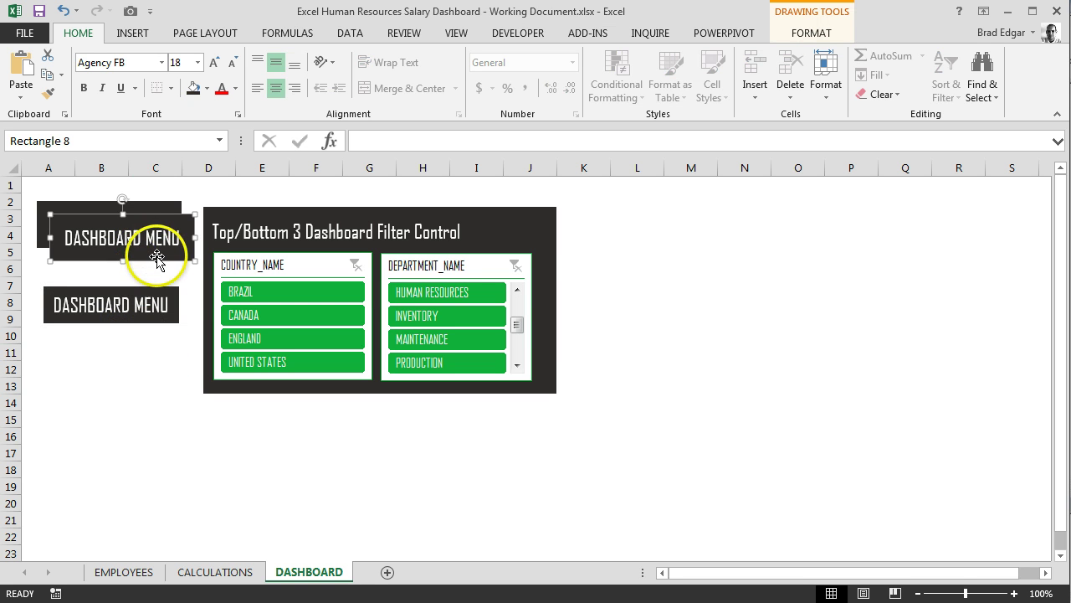
pyautogui.press('Escape')
pyautogui.click(143, 299)
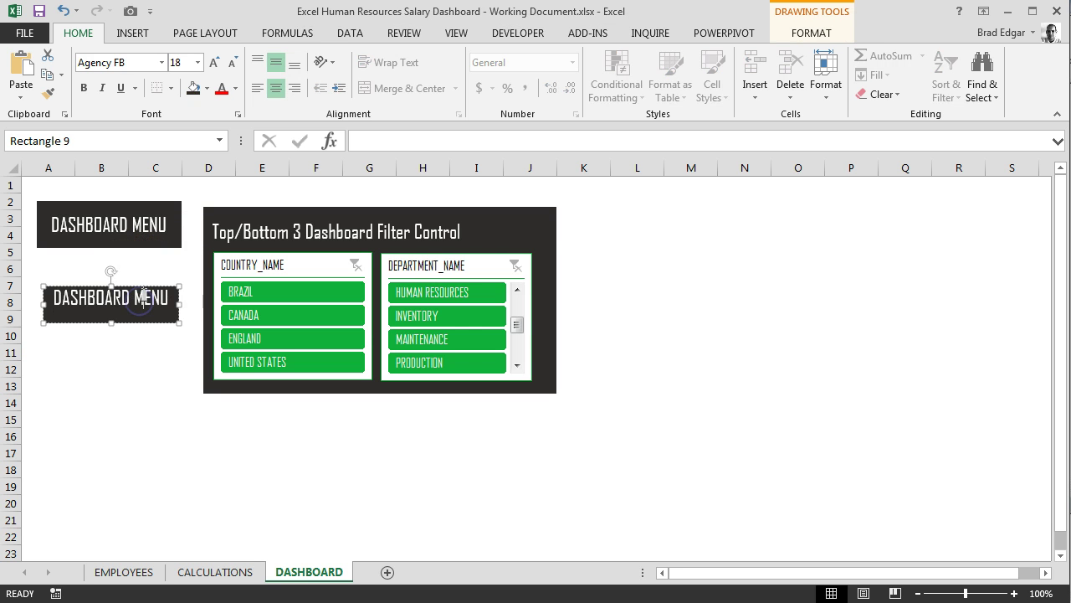
pyautogui.click(173, 303)
pyautogui.moveTo(178, 305); pyautogui.dragTo(166, 306)
pyautogui.click(117, 351)
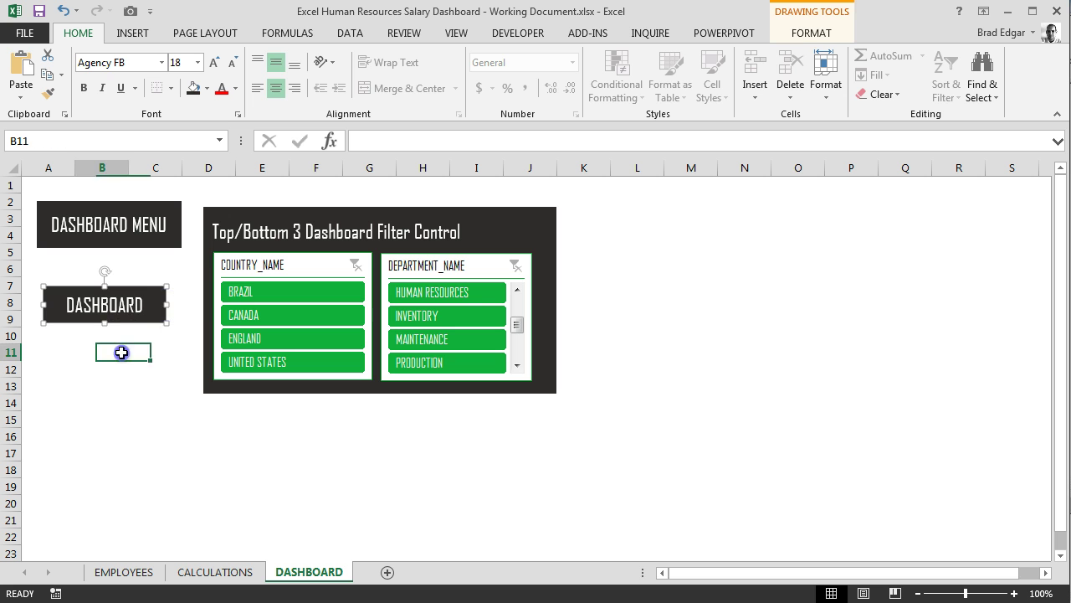
# Duplicate the button, stack the two under the header, and relabel the upper one DASHBOARD
pyautogui.click(144, 290)
pyautogui.hotkey('ctrl', 'd')
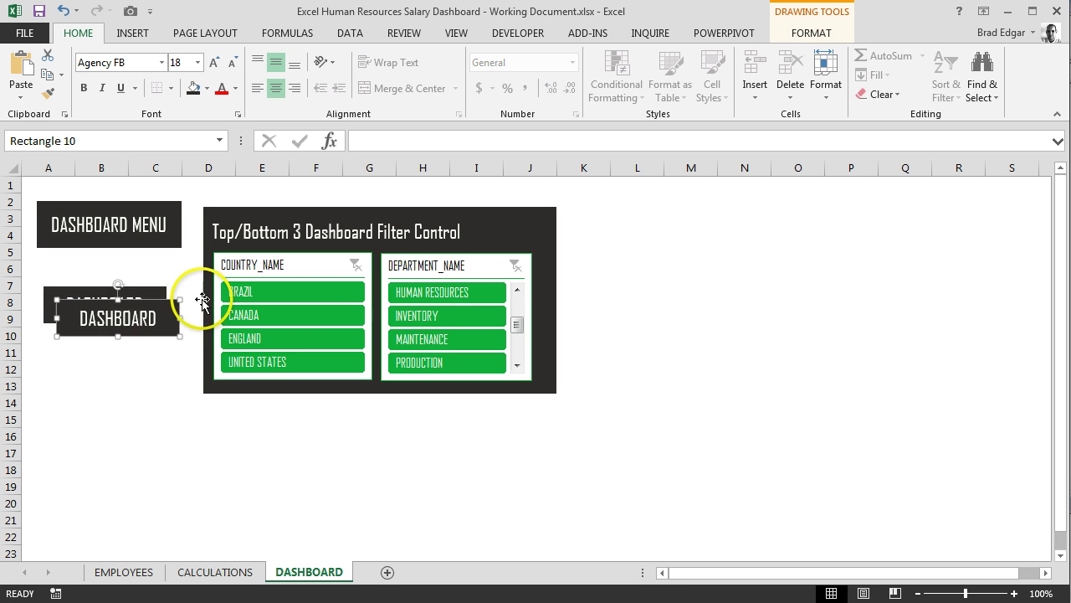
pyautogui.moveTo(167, 306); pyautogui.dragTo(137, 341)
pyautogui.moveTo(140, 287); pyautogui.dragTo(143, 260)
pyautogui.moveTo(121, 338); pyautogui.dragTo(127, 303)
pyautogui.tripleClick(127, 279)
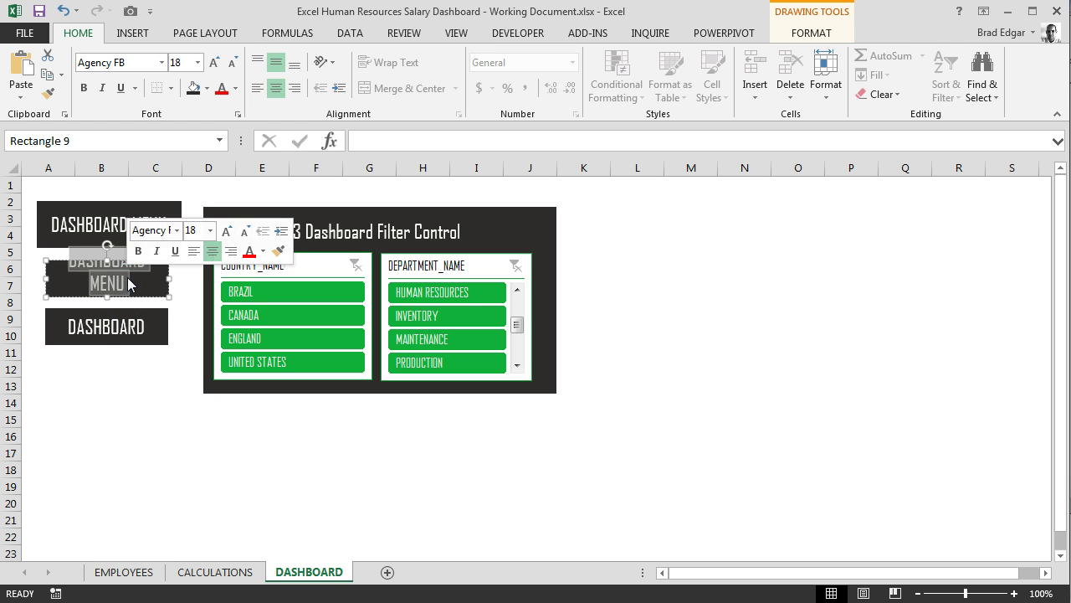
pyautogui.write('D')
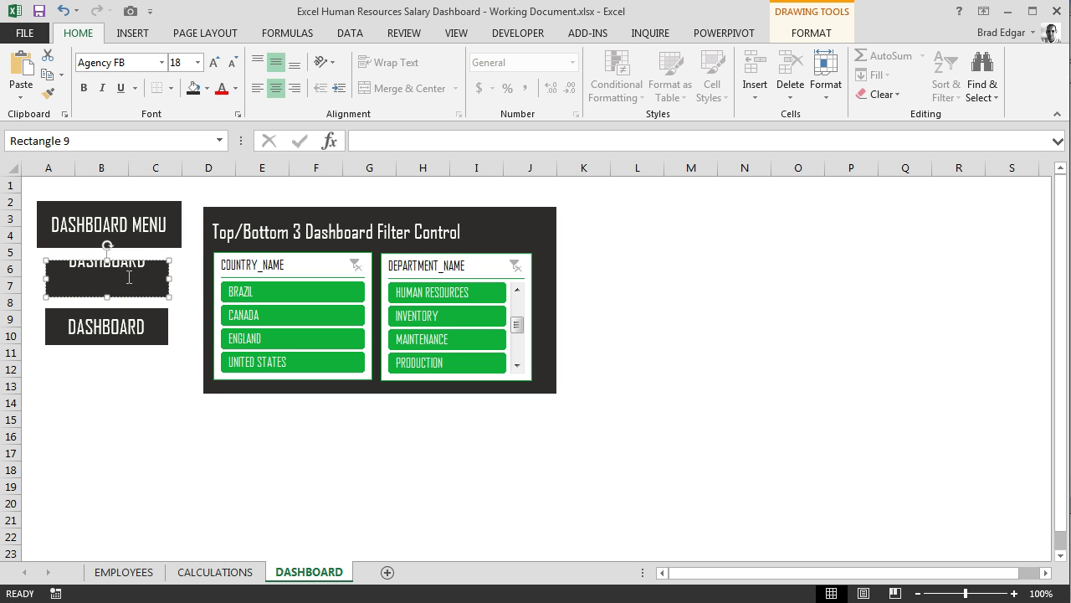
pyautogui.write('ASHBOARD')
pyautogui.press('BackSpace')
# Give the upper DASHBOARD button a green fill and green outline
pyautogui.click(196, 317)
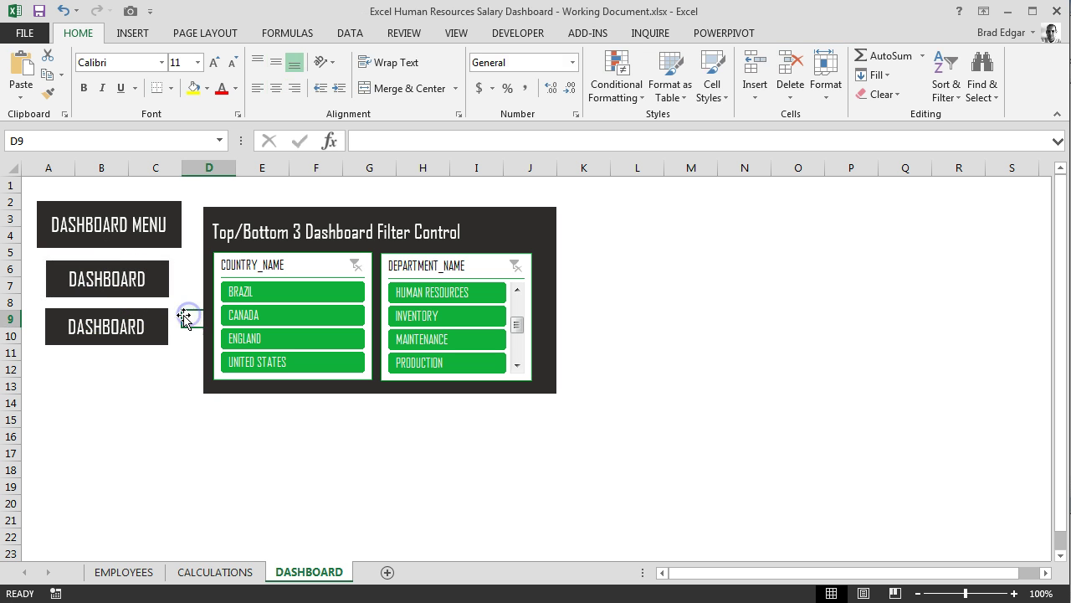
pyautogui.click(147, 265)
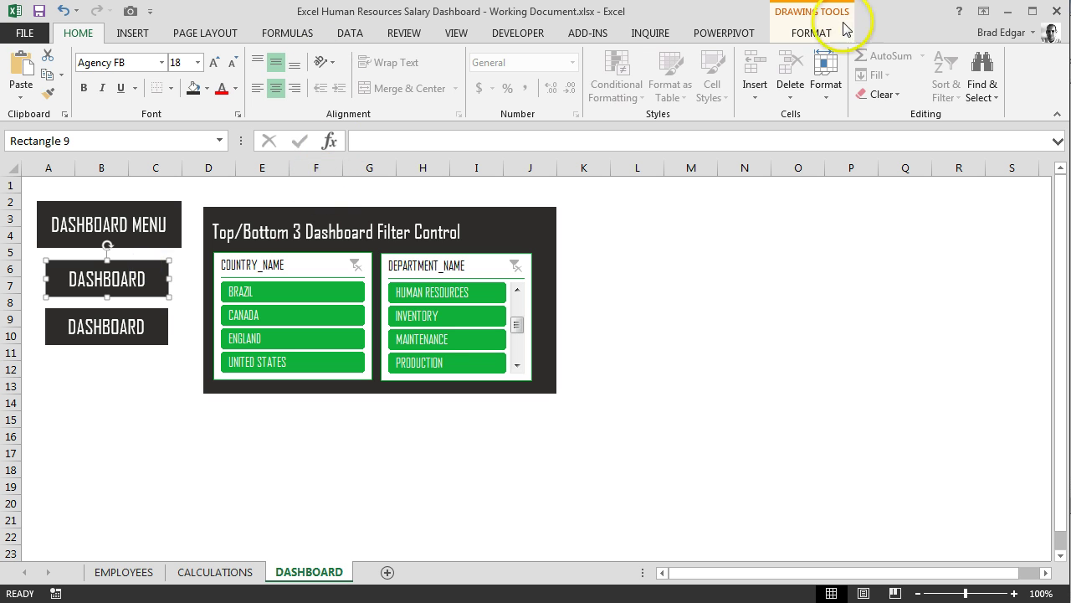
pyautogui.click(812, 33)
pyautogui.click(427, 55)
pyautogui.click(386, 239)
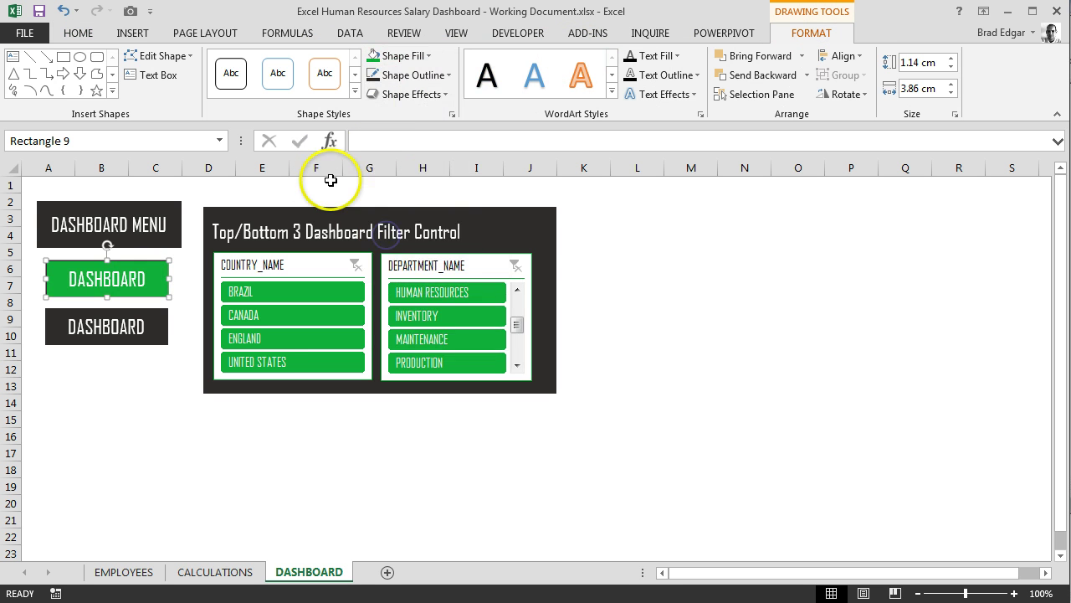
pyautogui.click(428, 56)
pyautogui.click(425, 55)
pyautogui.click(416, 74)
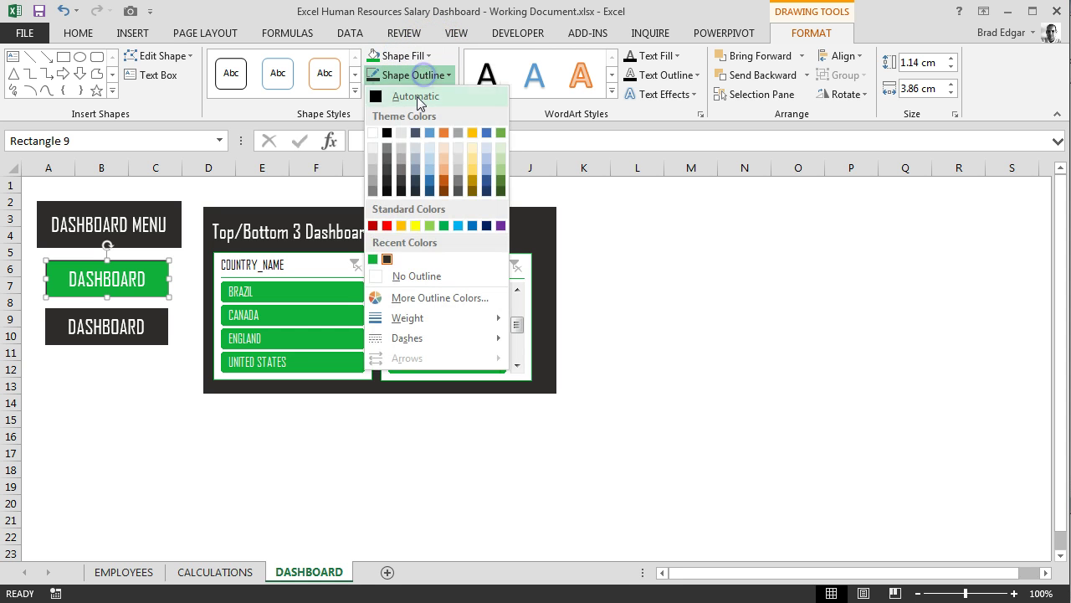
pyautogui.click(374, 260)
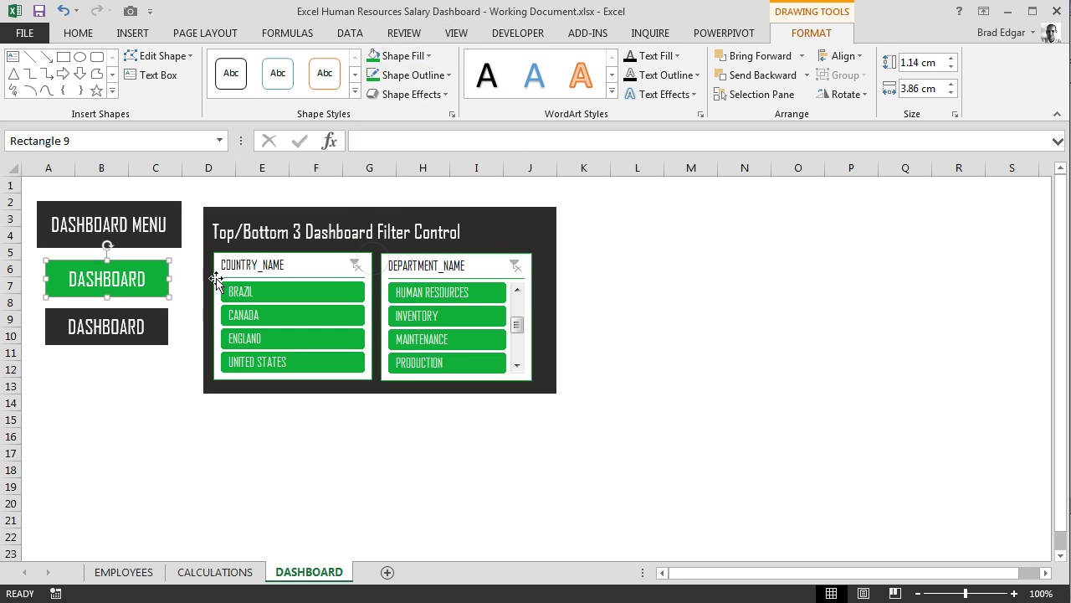
pyautogui.click(157, 369)
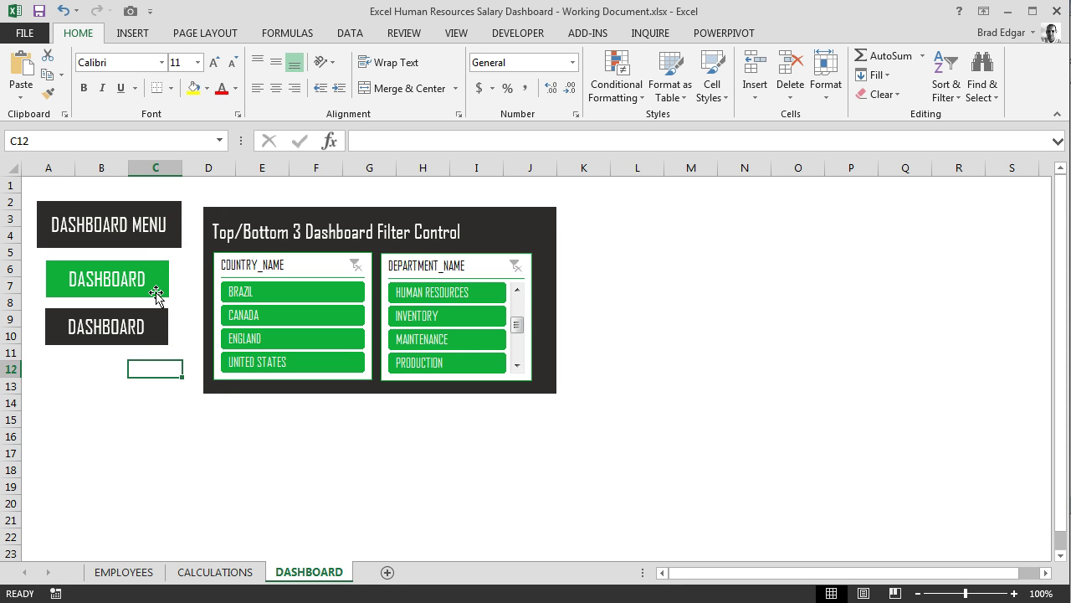
pyautogui.click(162, 287)
# Relabel the lower button SETUP EMPLOYEE DATA and widen it so the label fits
pyautogui.click(125, 328)
pyautogui.write('MENU')
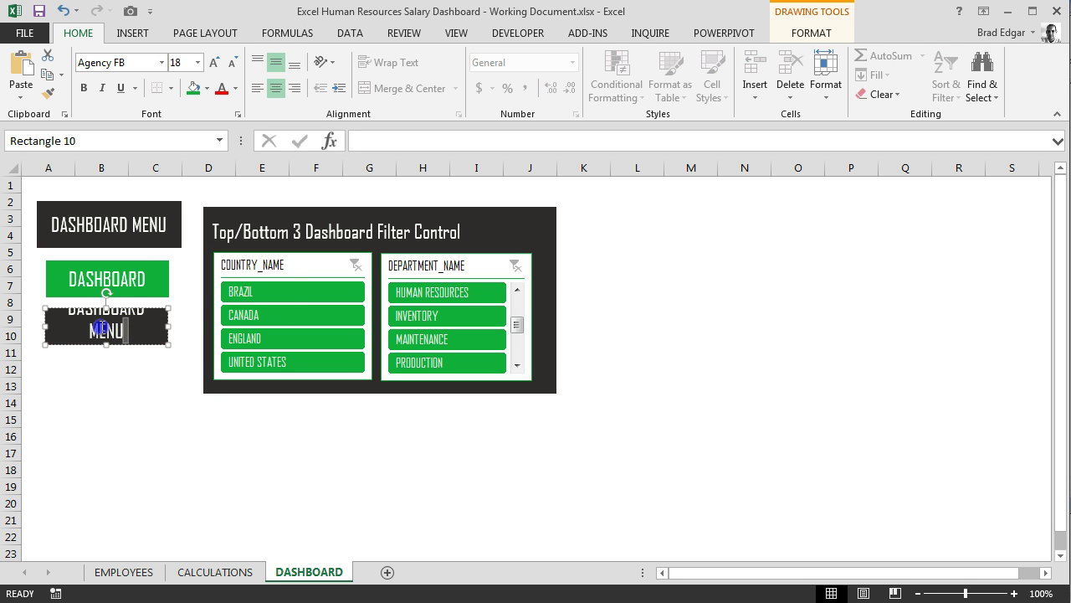
pyautogui.write('SETUP')
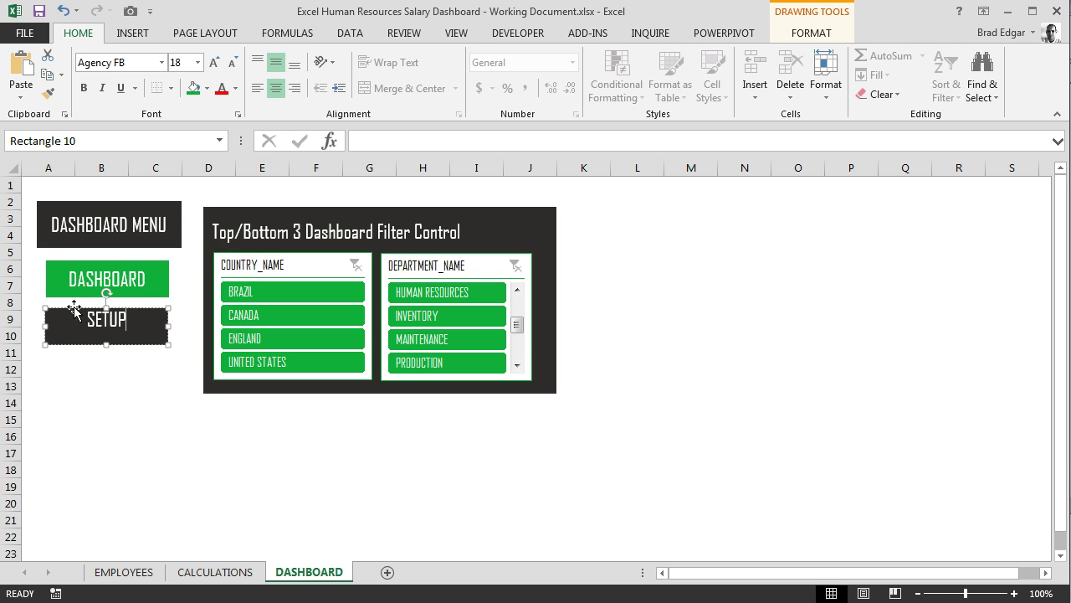
pyautogui.write(' EMPLOYEES')
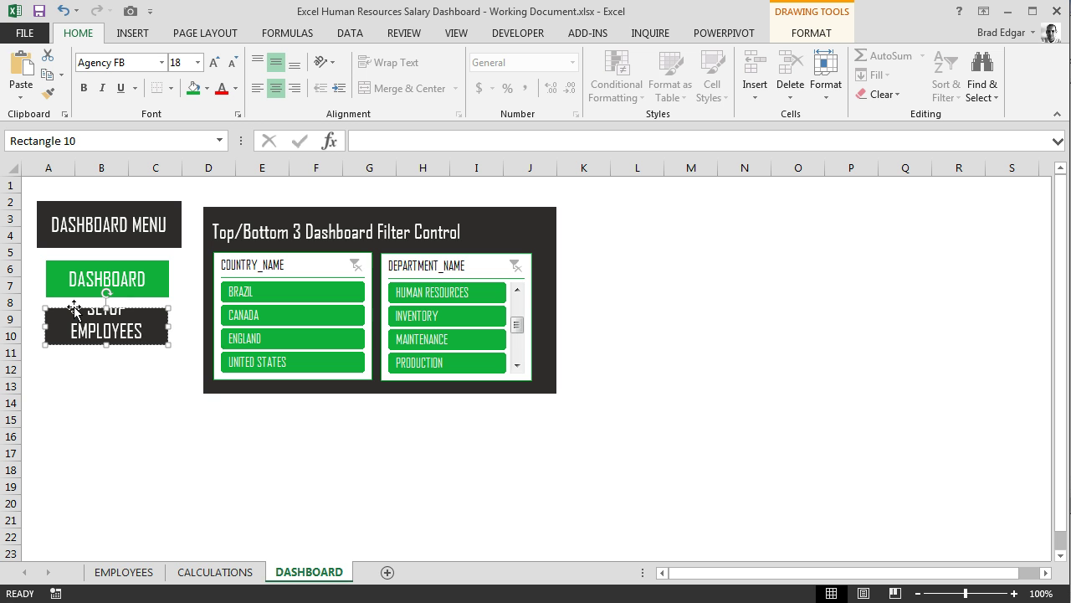
pyautogui.press('BackSpace')
pyautogui.write(' DATA')
pyautogui.click(103, 376)
pyautogui.click(124, 334)
pyautogui.moveTo(123, 334); pyautogui.dragTo(196, 325)
pyautogui.click(156, 334)
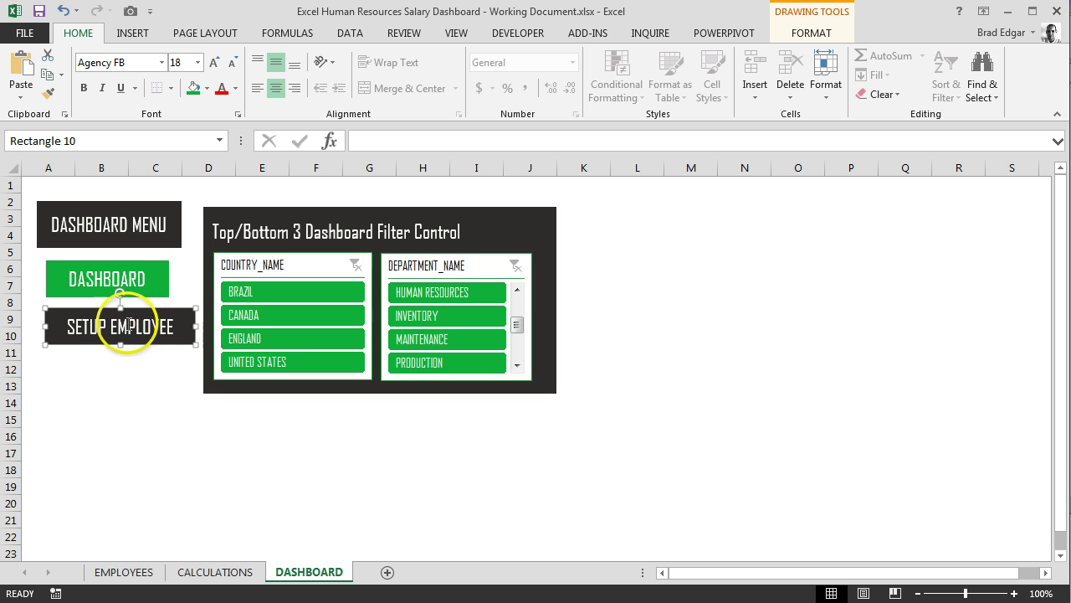
# Move the filter panel right, widen the DASHBOARD MENU header, and shift the DASHBOARD button right
pyautogui.moveTo(196, 325); pyautogui.dragTo(149, 326)
pyautogui.moveTo(327, 210); pyautogui.dragTo(393, 194)
pyautogui.click(147, 217)
pyautogui.moveTo(181, 223); pyautogui.dragTo(224, 223)
pyautogui.click(212, 267)
pyautogui.moveTo(156, 270)
pyautogui.mouseDown()
pyautogui.moveTo(166, 260)
pyautogui.moveTo(206, 274)
pyautogui.mouseUp()
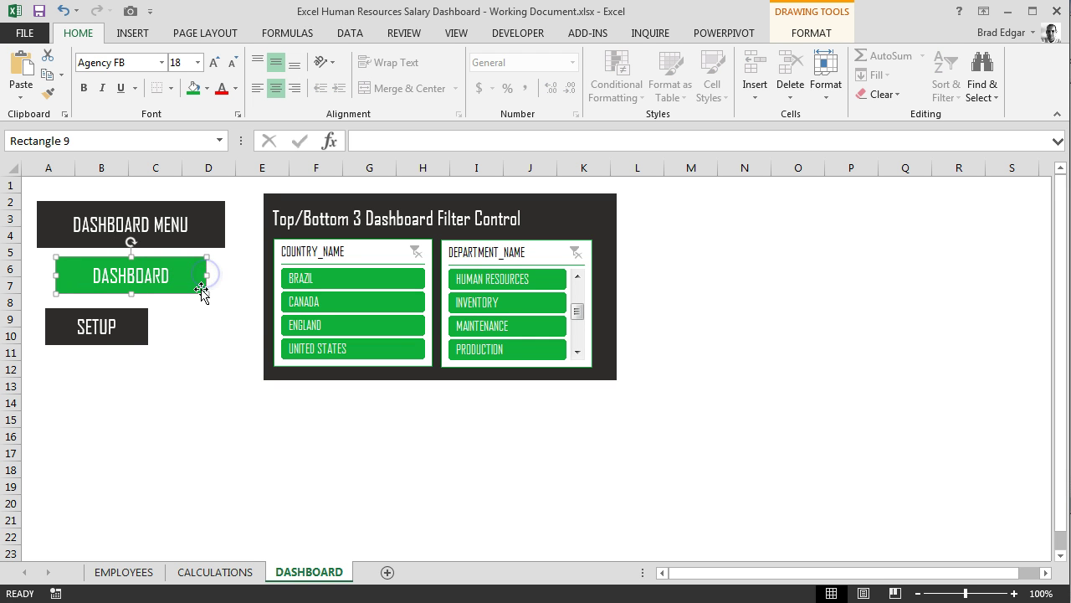
# Widen the setup button to fit SETUP EMPLOYEE DATA on one line
pyautogui.click(126, 323)
pyautogui.moveTo(148, 325); pyautogui.dragTo(199, 326)
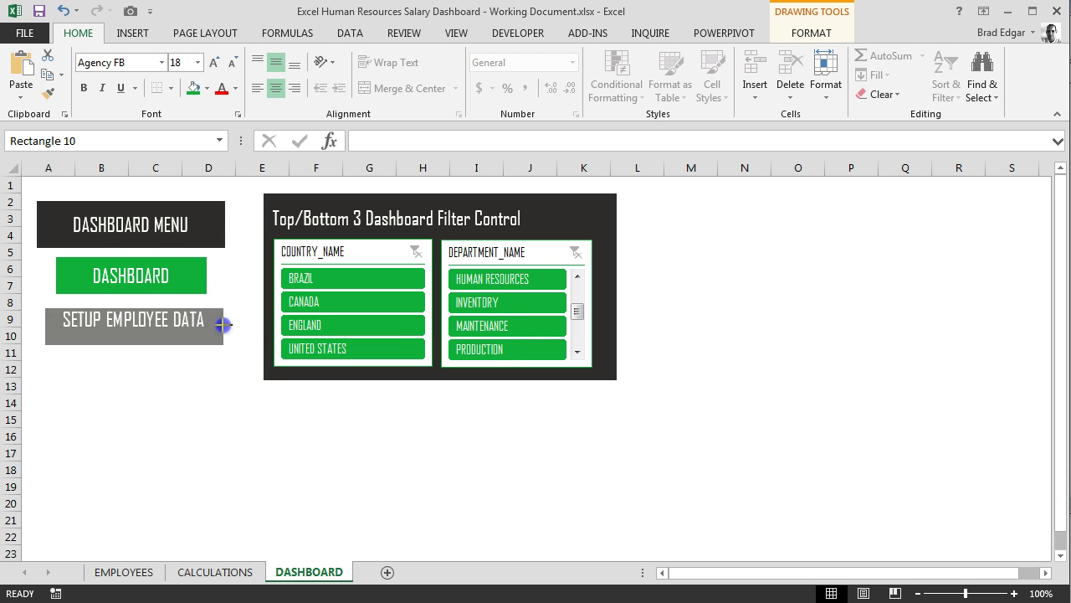
pyautogui.click(150, 381)
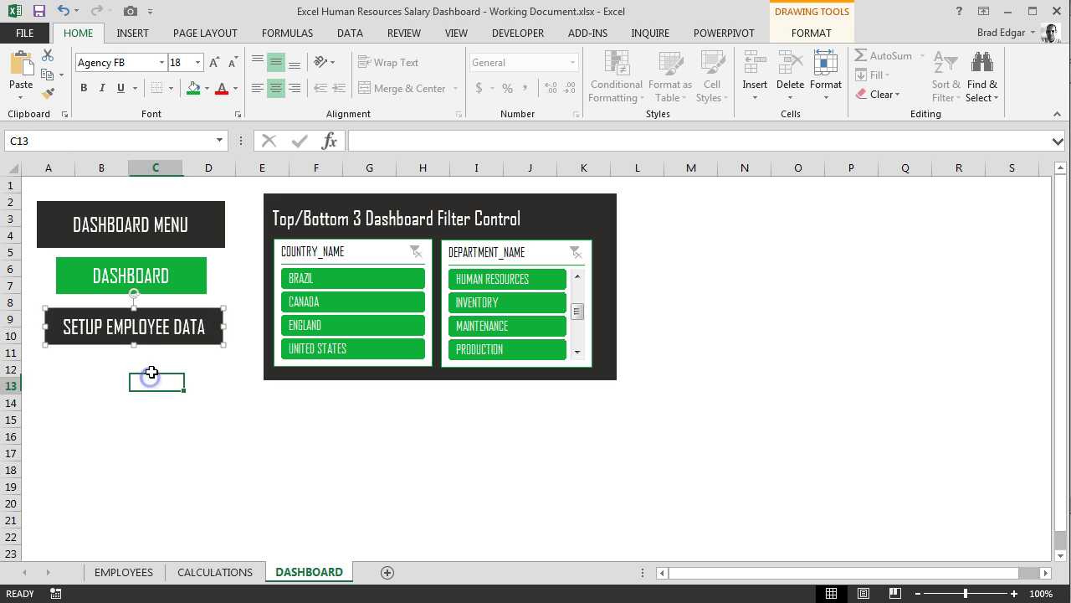
pyautogui.keyDown('ctrl'); pyautogui.click(166, 314); pyautogui.keyUp('ctrl')
pyautogui.moveTo(223, 326)
pyautogui.mouseDown()
pyautogui.moveTo(280, 326)
pyautogui.moveTo(205, 326)
pyautogui.moveTo(178, 310)
pyautogui.mouseUp()
pyautogui.click(172, 384)
pyautogui.keyDown('ctrl'); pyautogui.click(170, 316); pyautogui.keyUp('ctrl')
# Widen the DASHBOARD button on both its right and left sides
pyautogui.keyDown('ctrl'); pyautogui.click(172, 276); pyautogui.keyUp('ctrl')
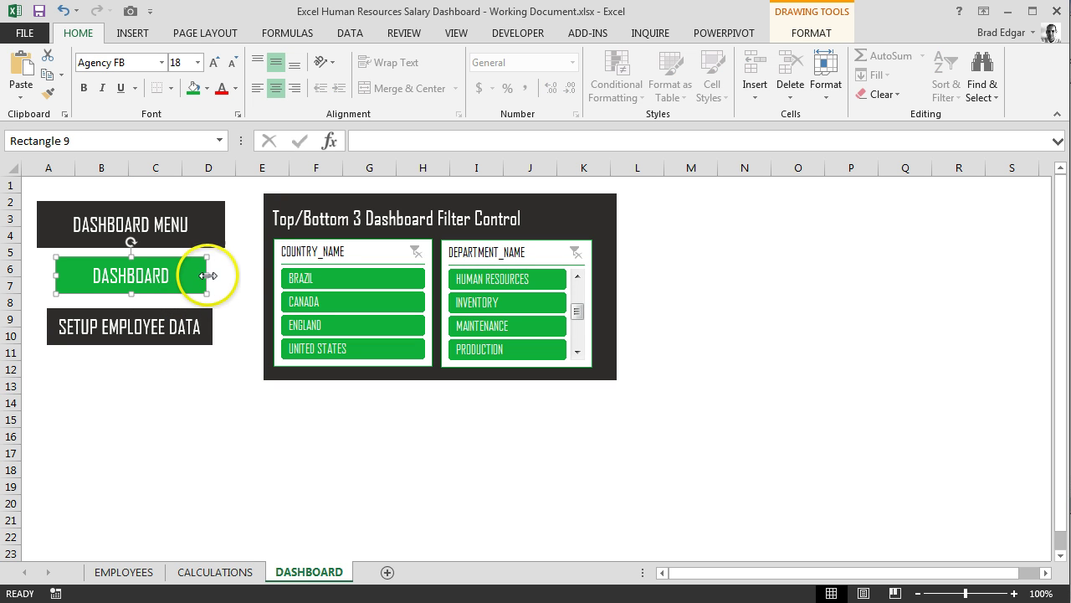
pyautogui.moveTo(207, 275); pyautogui.dragTo(216, 275)
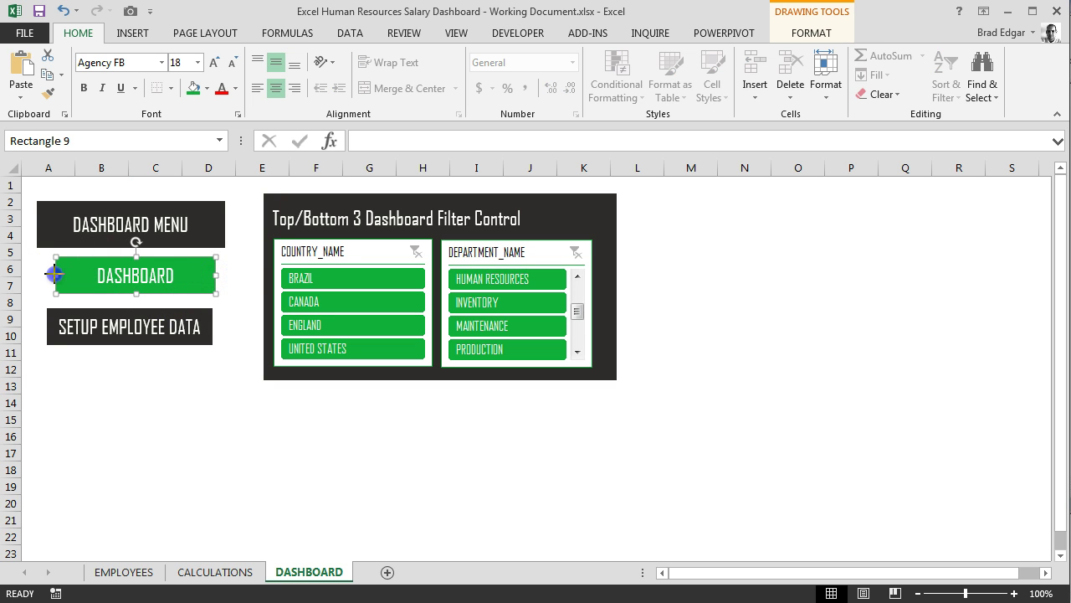
pyautogui.moveTo(52, 274); pyautogui.dragTo(47, 274)
pyautogui.click(101, 401)
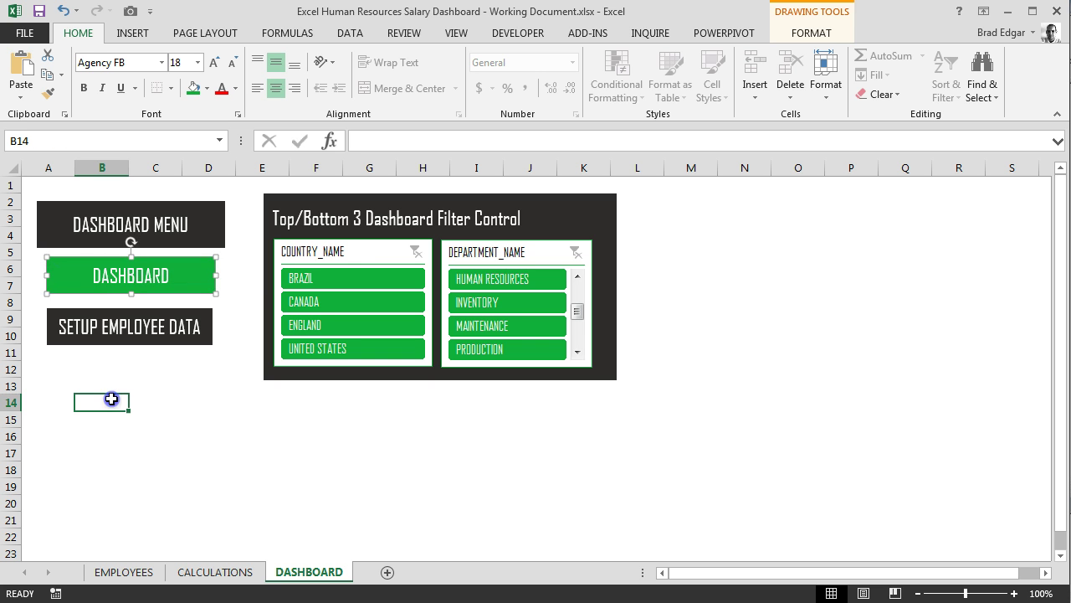
# Align and slightly widen the setup button, and nudge the header right to match
pyautogui.keyDown('ctrl'); pyautogui.click(129, 317); pyautogui.keyUp('ctrl')
pyautogui.click(129, 318)
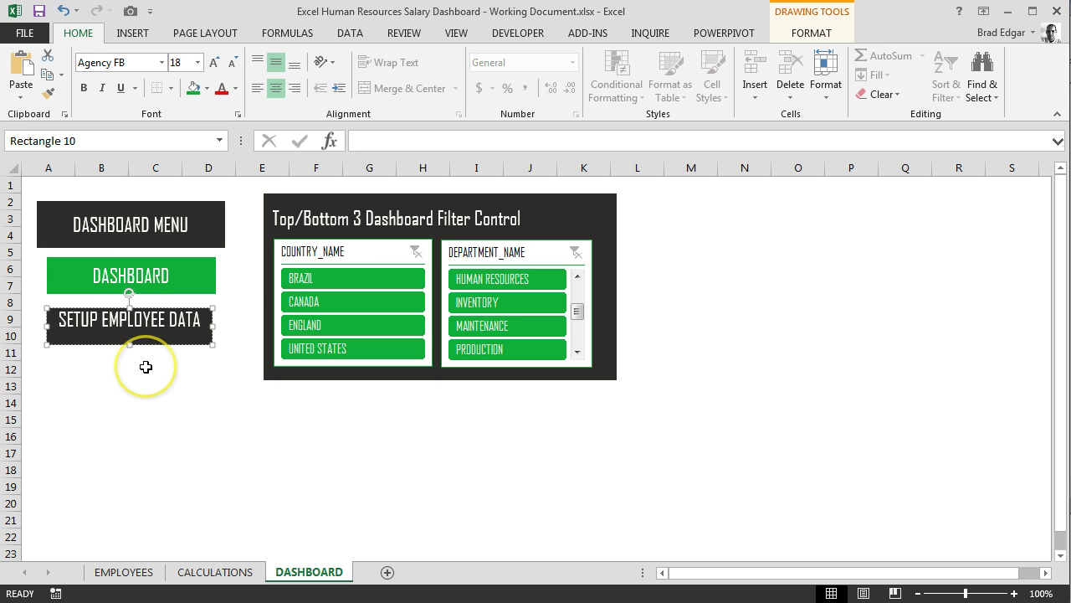
pyautogui.click(151, 414)
pyautogui.keyDown('ctrl'); pyautogui.click(136, 304); pyautogui.keyUp('ctrl')
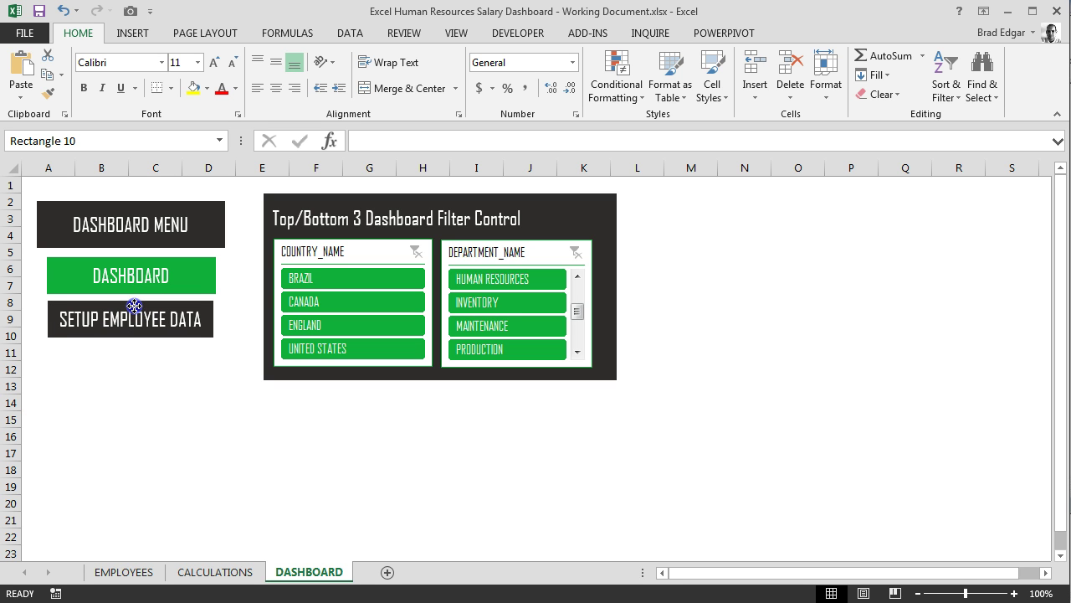
pyautogui.press('Left')
pyautogui.press('Left')
pyautogui.press('Left')
pyautogui.press('Down')
pyautogui.moveTo(135, 305); pyautogui.dragTo(135, 303)
pyautogui.click(206, 321)
pyautogui.moveTo(215, 318)
pyautogui.mouseDown()
pyautogui.moveTo(278, 315)
pyautogui.moveTo(220, 318)
pyautogui.mouseUp()
pyautogui.click(192, 388)
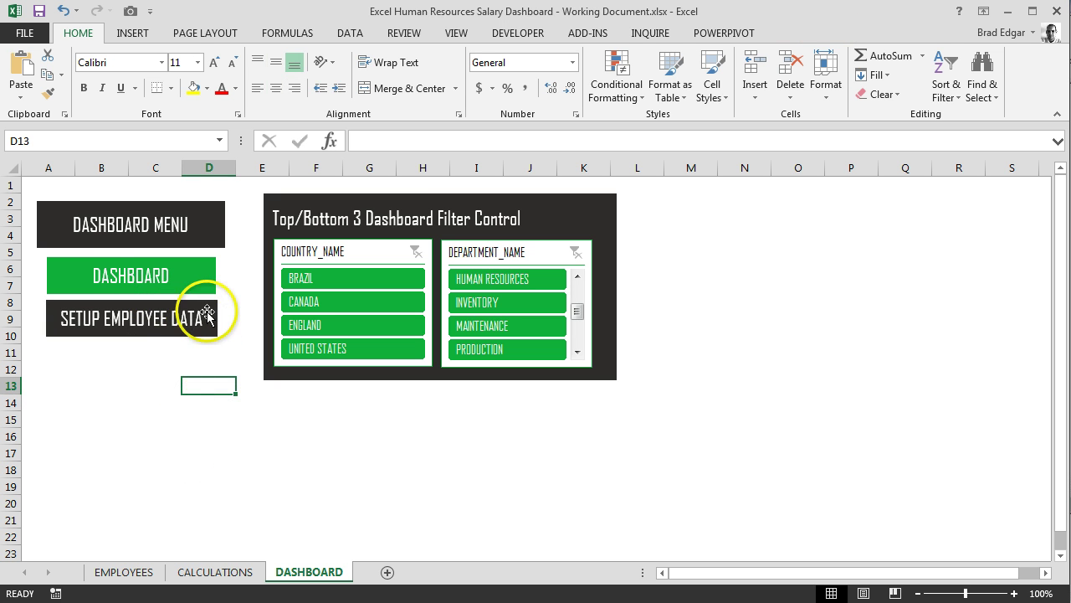
pyautogui.moveTo(209, 223); pyautogui.dragTo(215, 209)
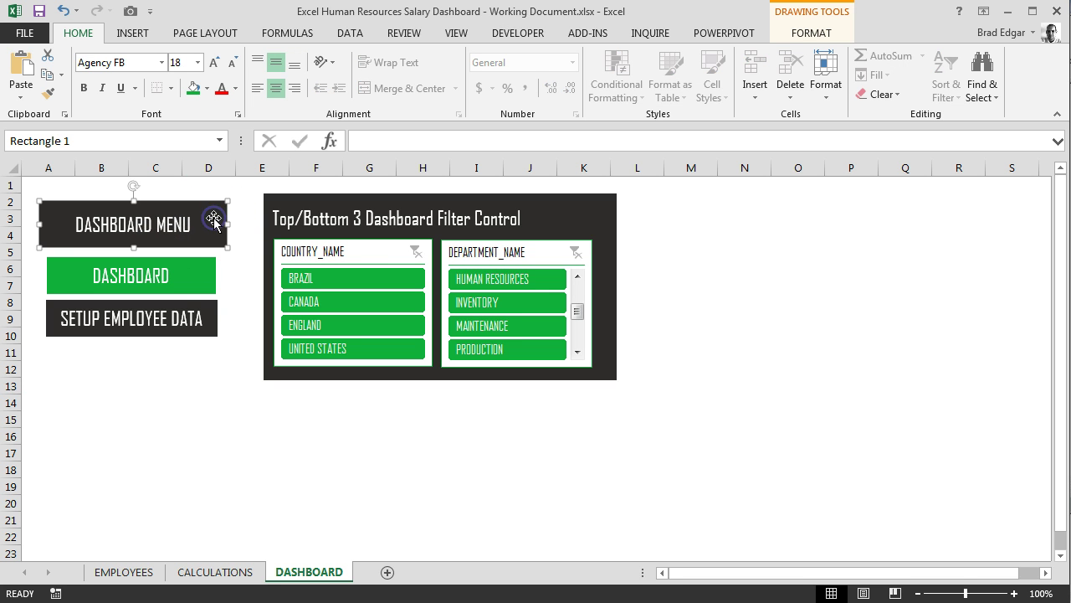
# Duplicate the DASHBOARD MENU header and delete the copy's text
pyautogui.hotkey('ctrl', 'd')
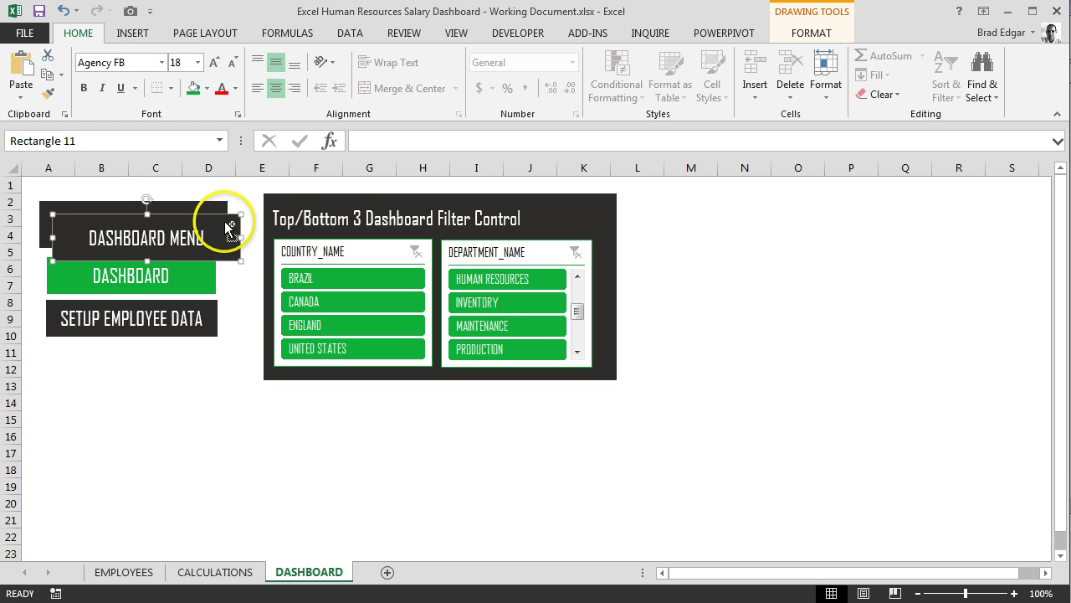
pyautogui.click(193, 238)
pyautogui.tripleClick(194, 238)
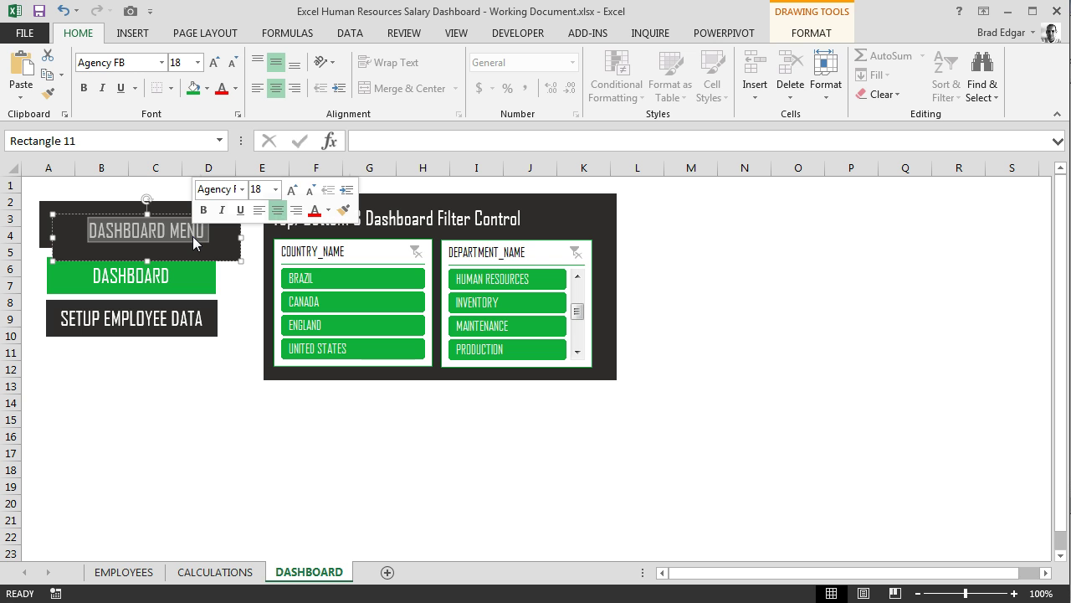
pyautogui.press('Delete')
pyautogui.click(227, 315)
pyautogui.click(212, 248)
# Give the empty copy a dark outline and no fill
pyautogui.click(808, 35)
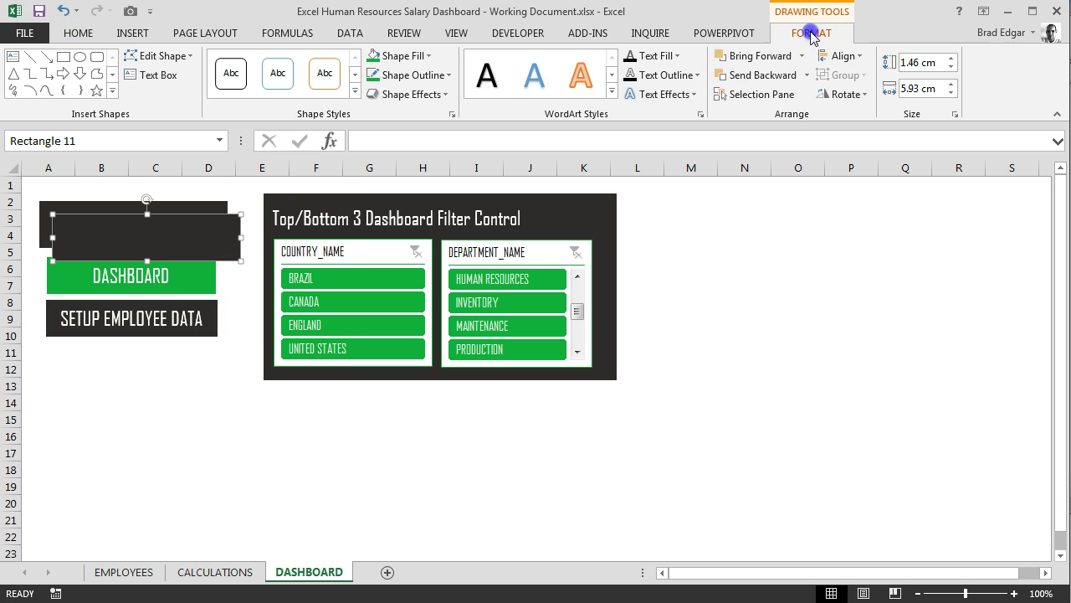
pyautogui.click(452, 76)
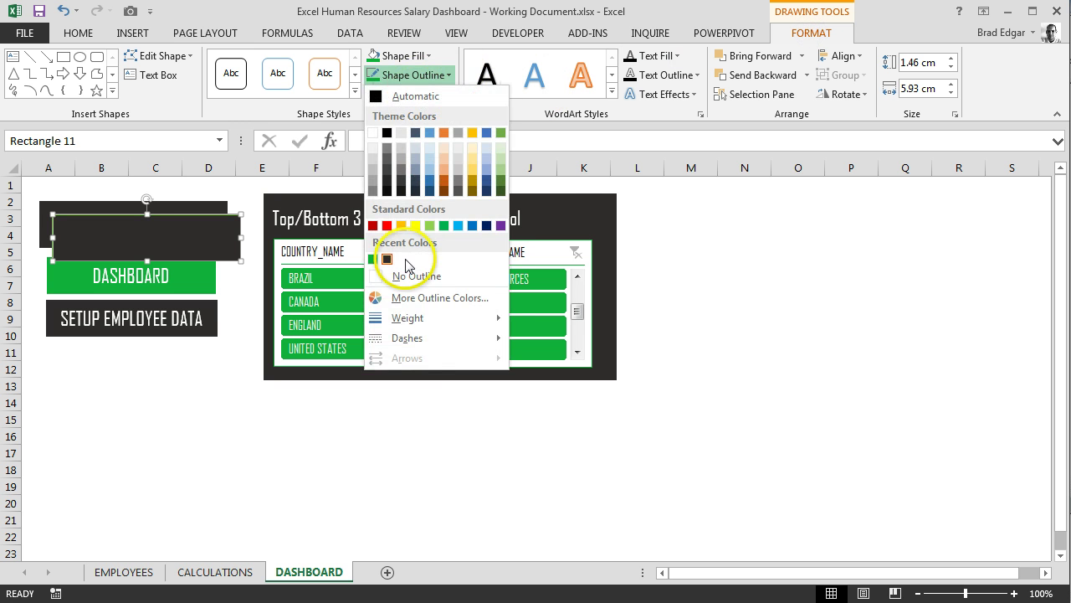
pyautogui.click(389, 257)
pyautogui.click(409, 56)
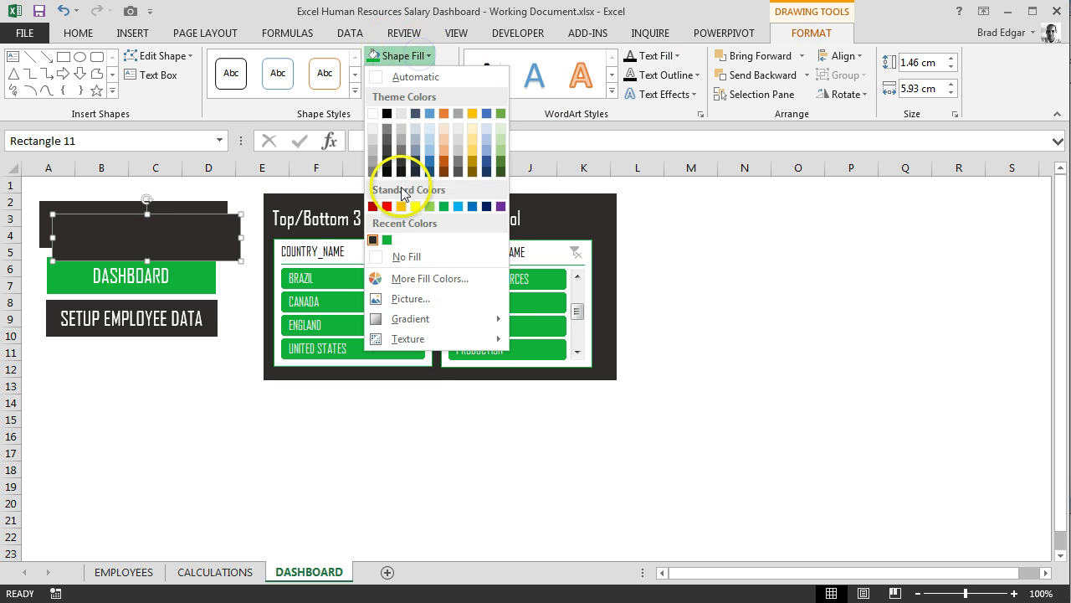
pyautogui.click(403, 254)
# Position and stretch the transparent frame to enclose the header and both buttons
pyautogui.moveTo(228, 211); pyautogui.dragTo(231, 239)
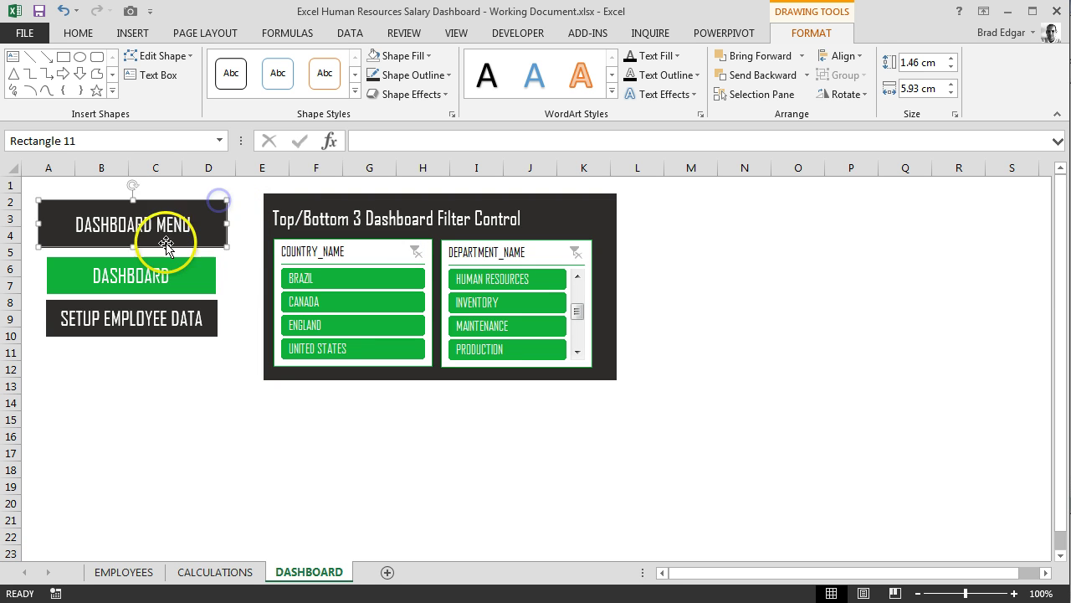
pyautogui.moveTo(150, 243); pyautogui.dragTo(131, 291)
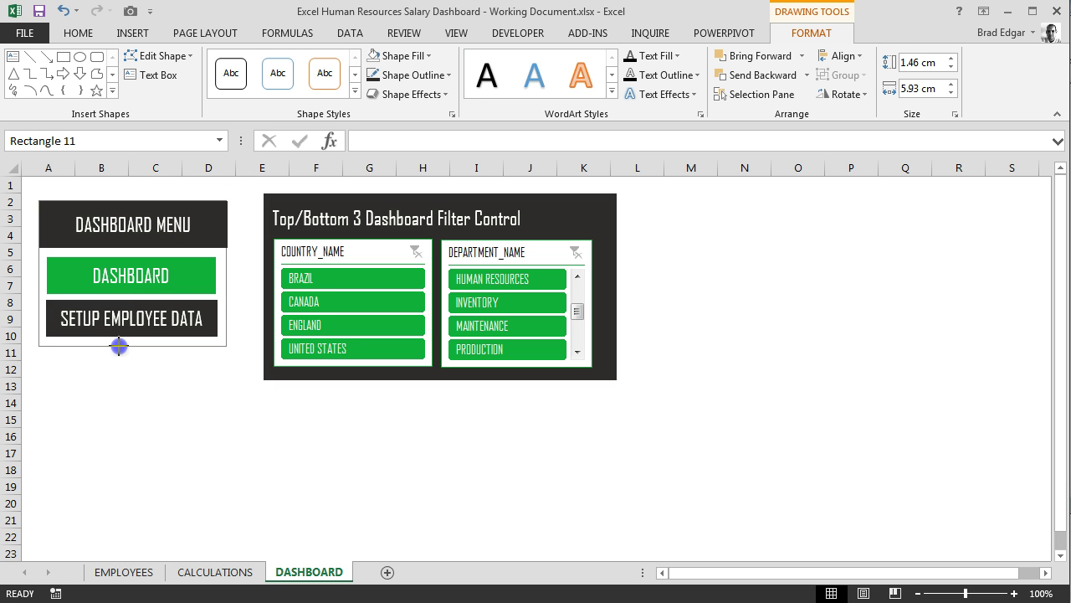
pyautogui.click(177, 402)
pyautogui.click(225, 276)
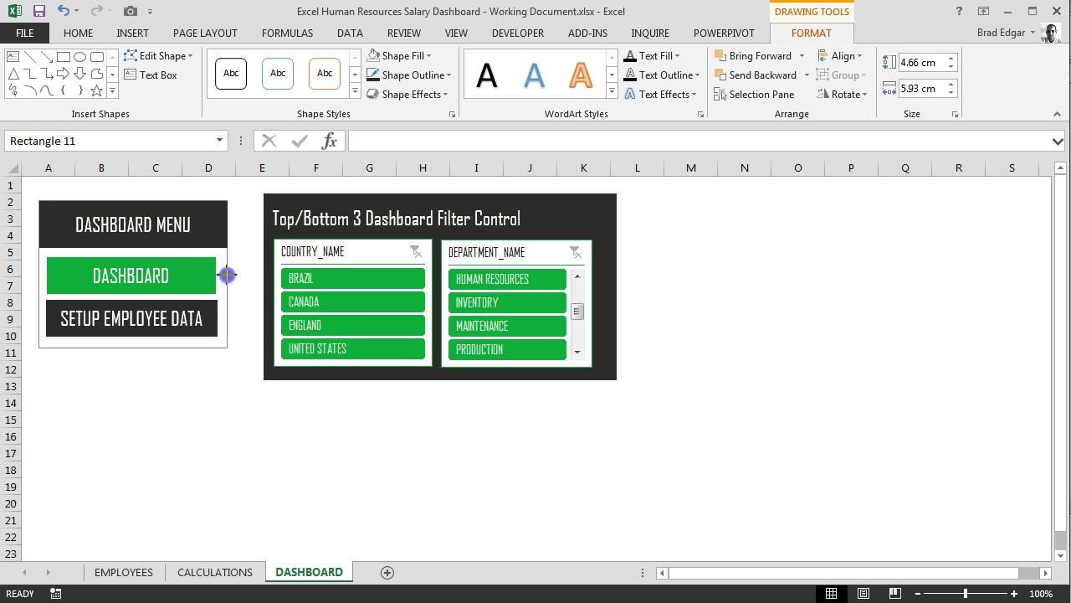
pyautogui.click(215, 383)
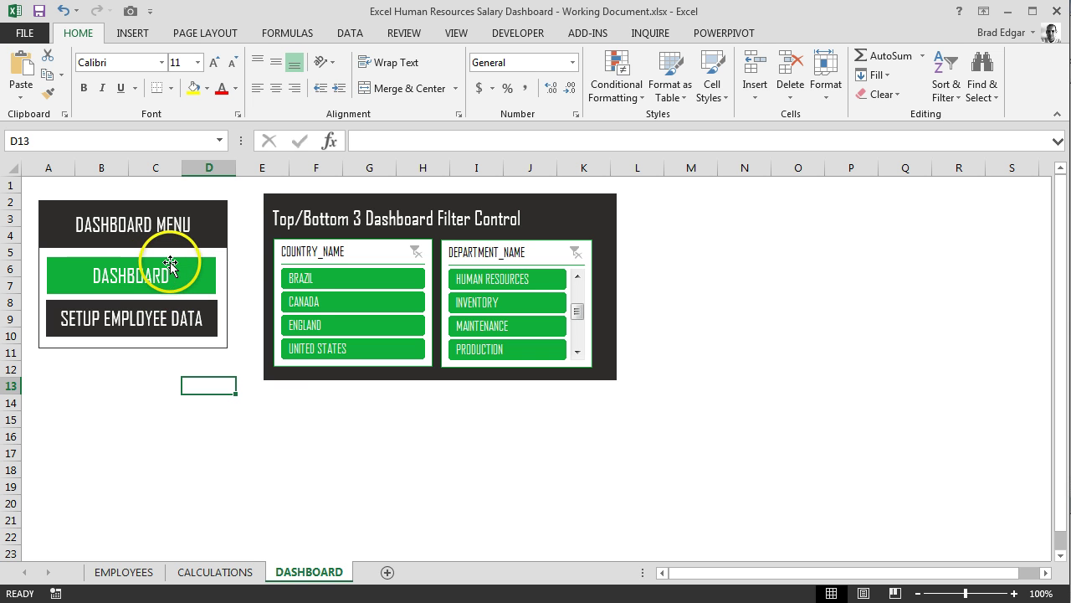
pyautogui.click(170, 264)
# Hyperlink the DASHBOARD button to the DASHBOARD sheet in this workbook
pyautogui.rightClick(171, 266)
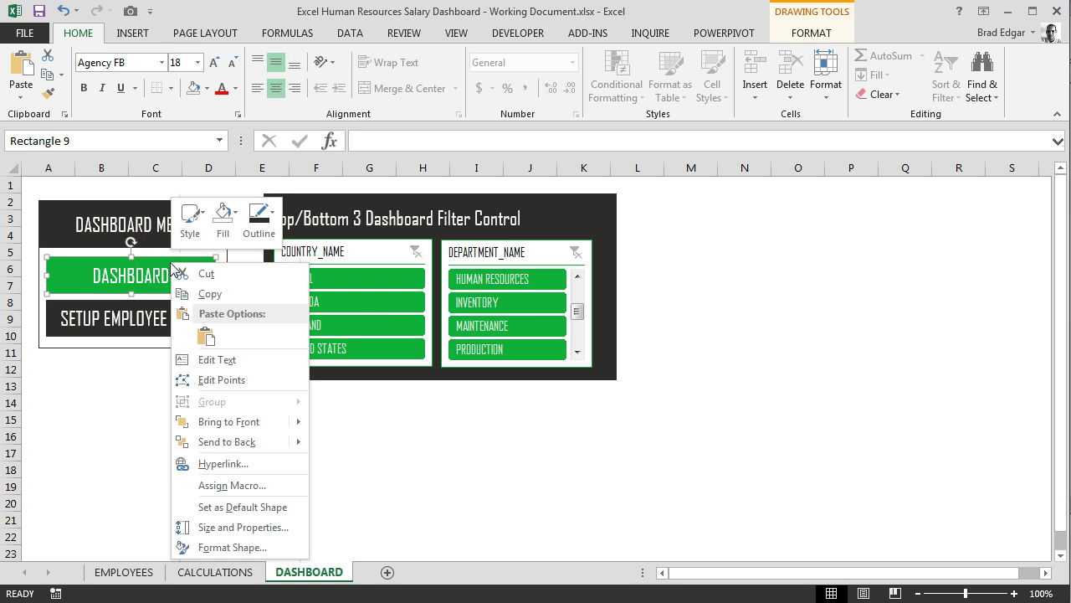
pyautogui.click(205, 462)
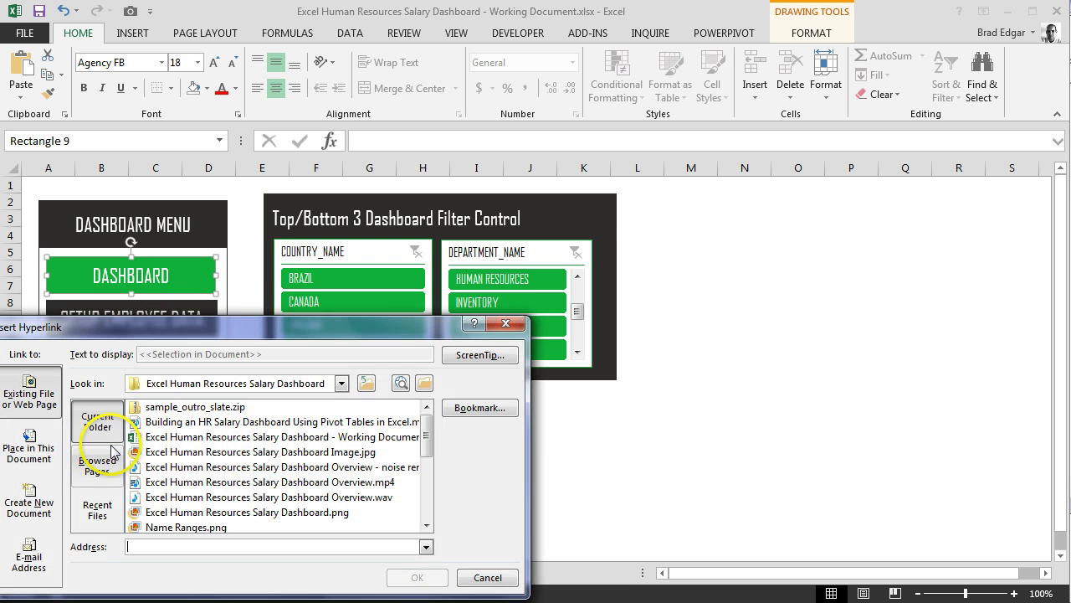
pyautogui.click(30, 450)
pyautogui.moveTo(426, 476); pyautogui.dragTo(426, 437)
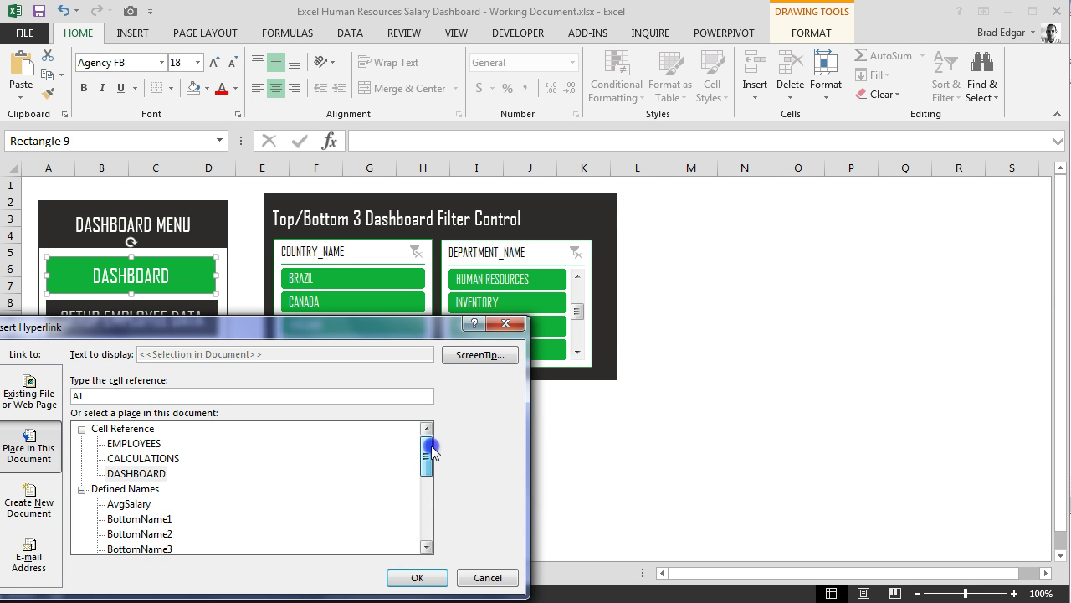
pyautogui.click(137, 473)
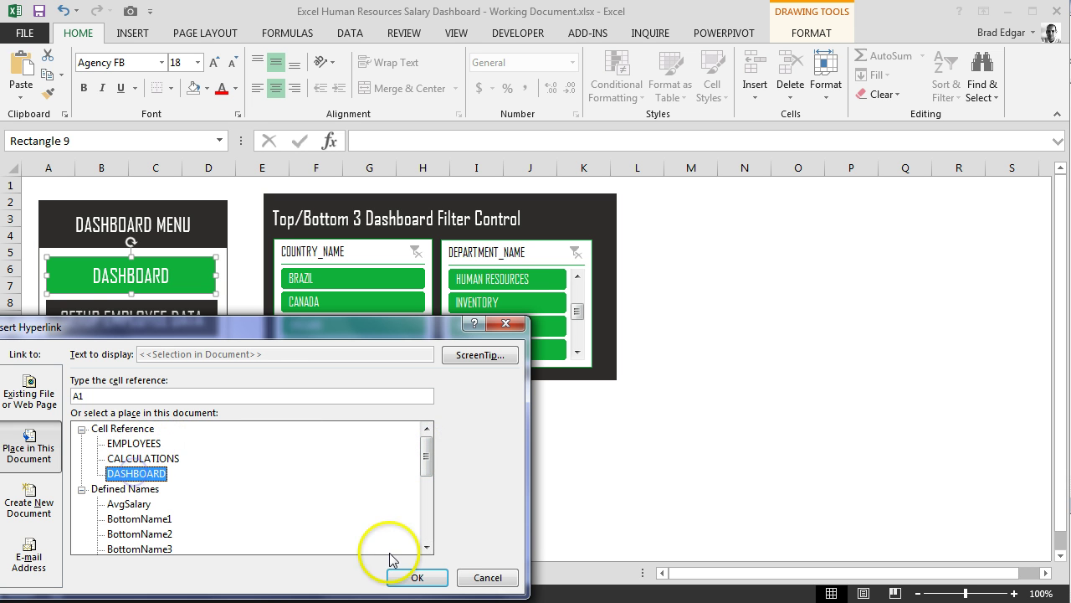
pyautogui.click(435, 579)
pyautogui.click(222, 446)
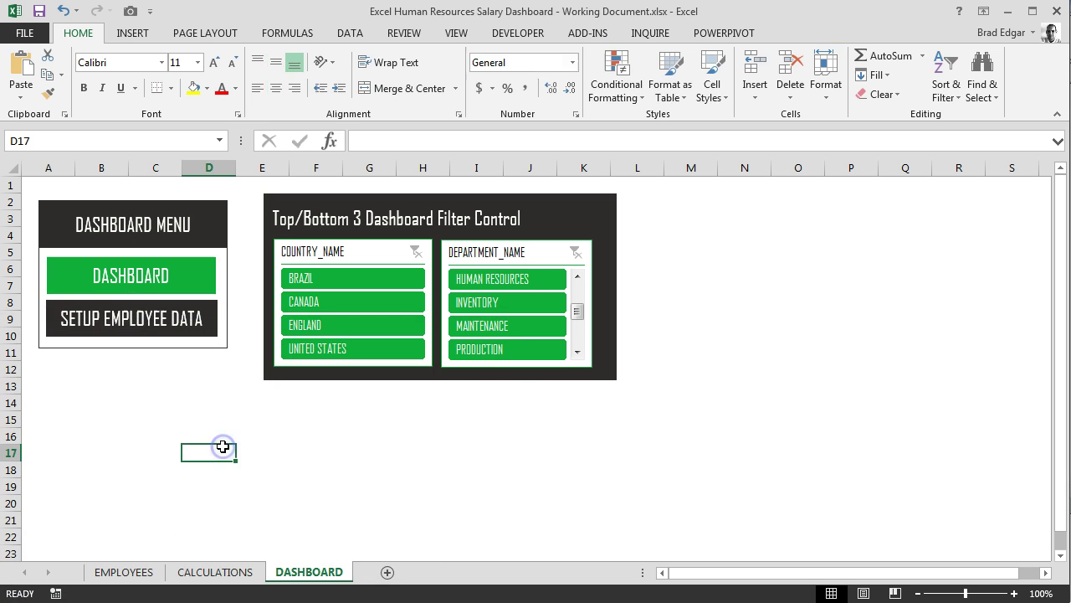
# Hyperlink the SETUP EMPLOYEE DATA button to the EMPLOYEES sheet
pyautogui.click(200, 307)
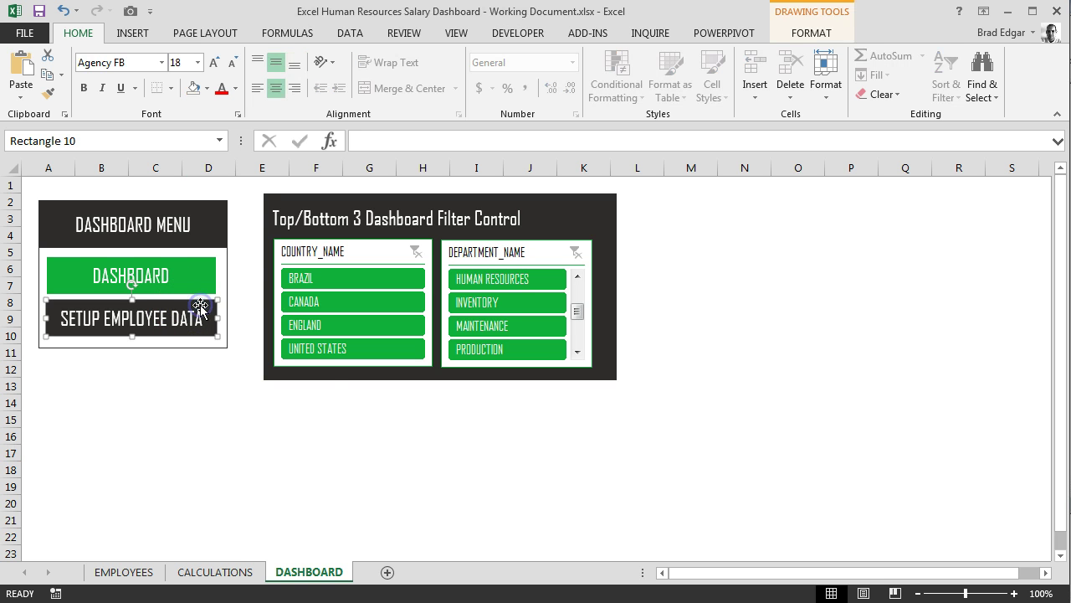
pyautogui.rightClick(201, 307)
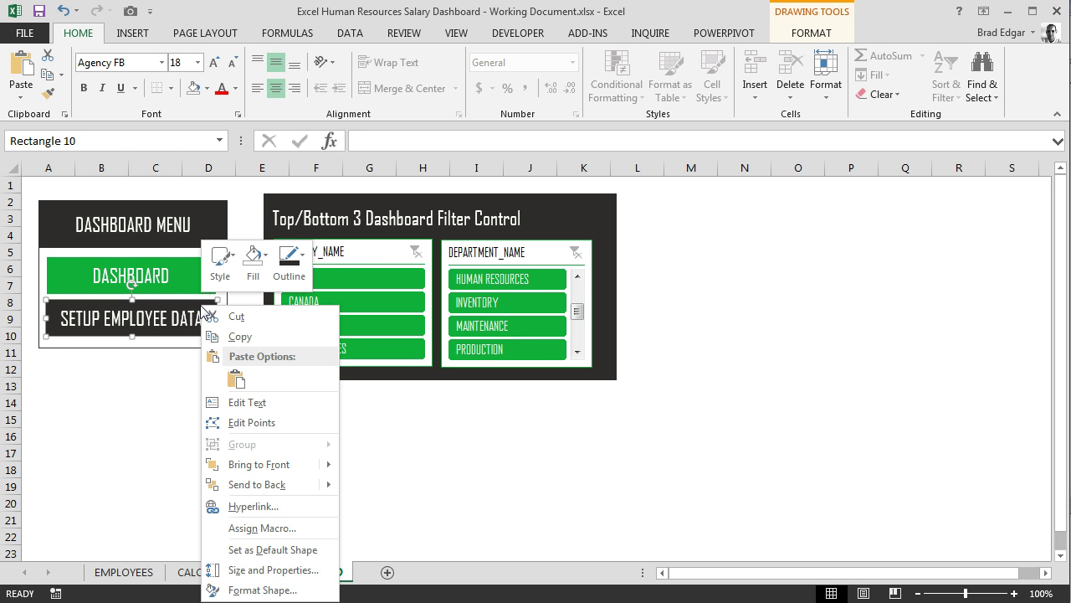
pyautogui.click(256, 507)
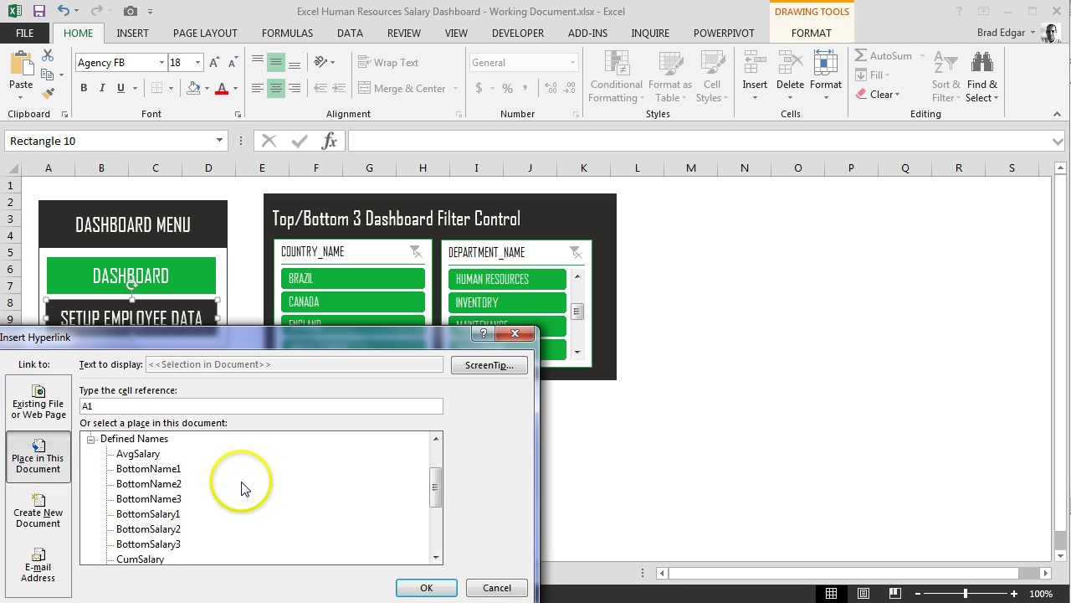
pyautogui.moveTo(435, 473); pyautogui.dragTo(436, 451)
pyautogui.click(143, 453)
pyautogui.click(426, 587)
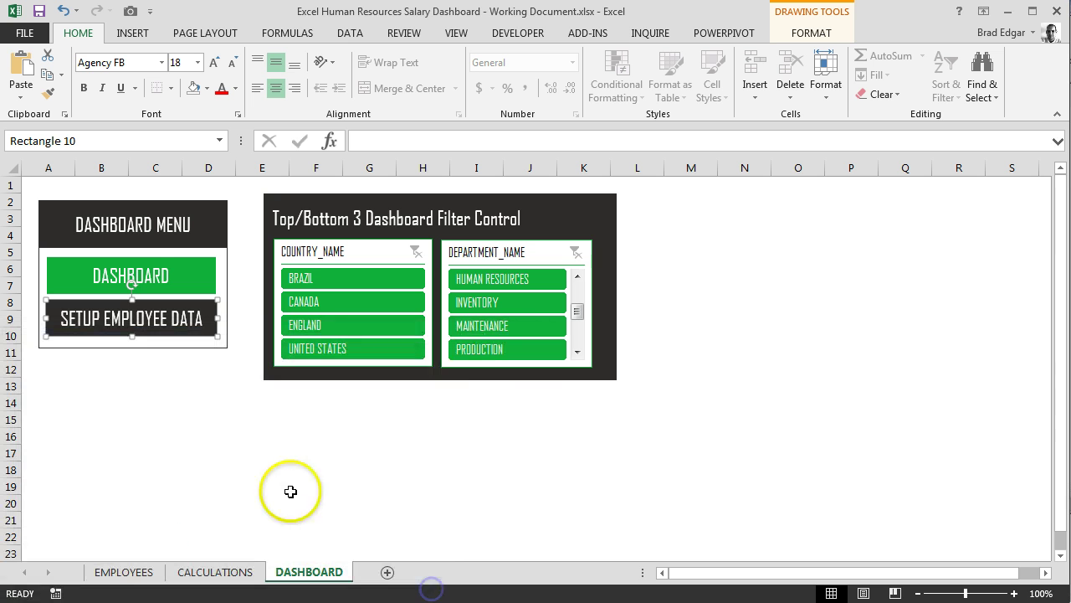
pyautogui.click(215, 434)
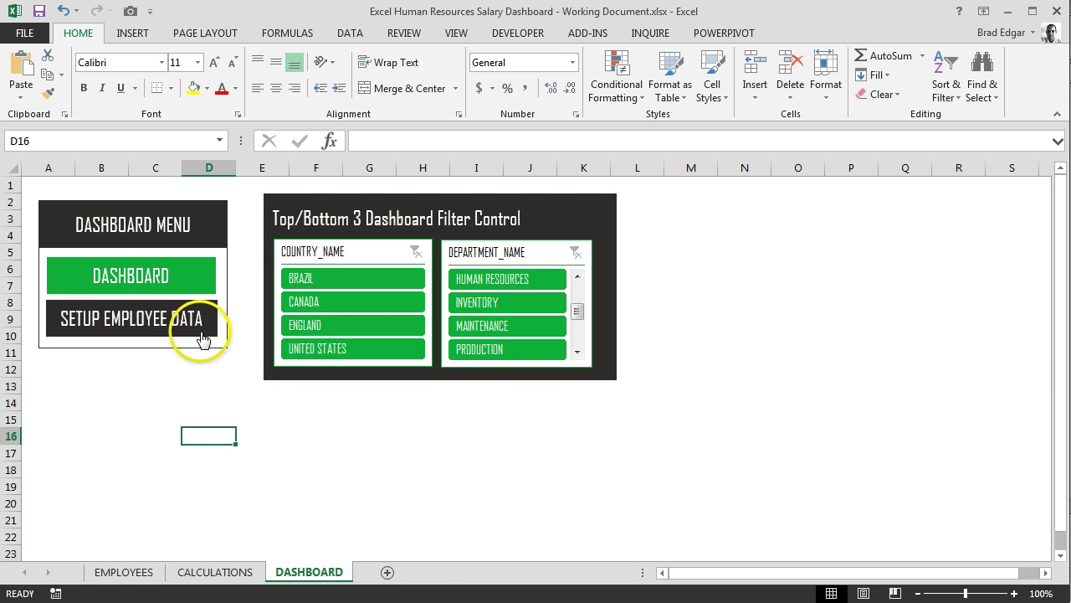
# Select and copy the whole dashboard menu group
pyautogui.rightClick(201, 266)
pyautogui.click(201, 263)
pyautogui.rightClick(195, 264)
pyautogui.rightClick(167, 206)
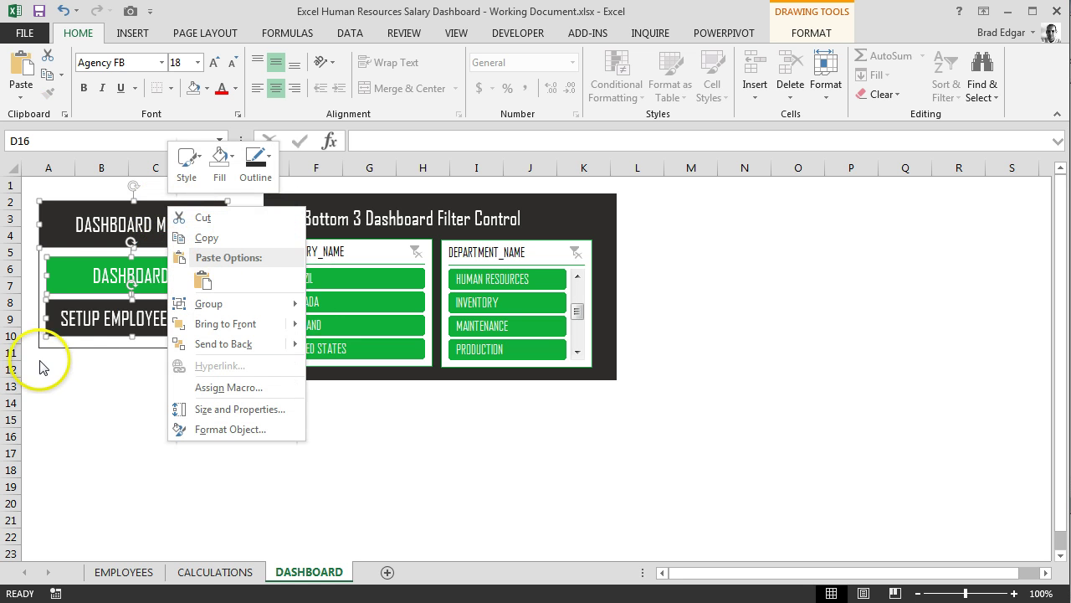
pyautogui.click(65, 346)
pyautogui.rightClick(67, 347)
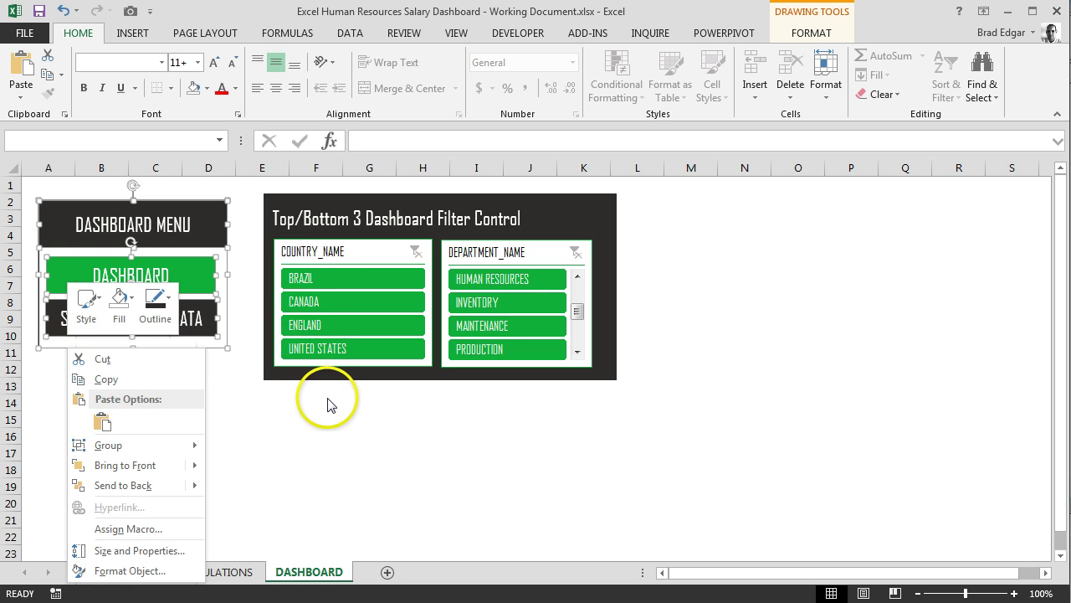
pyautogui.press('Escape')
# Paste the menu onto the EMPLOYEES sheet and move it to the top above the table
pyautogui.click(121, 571)
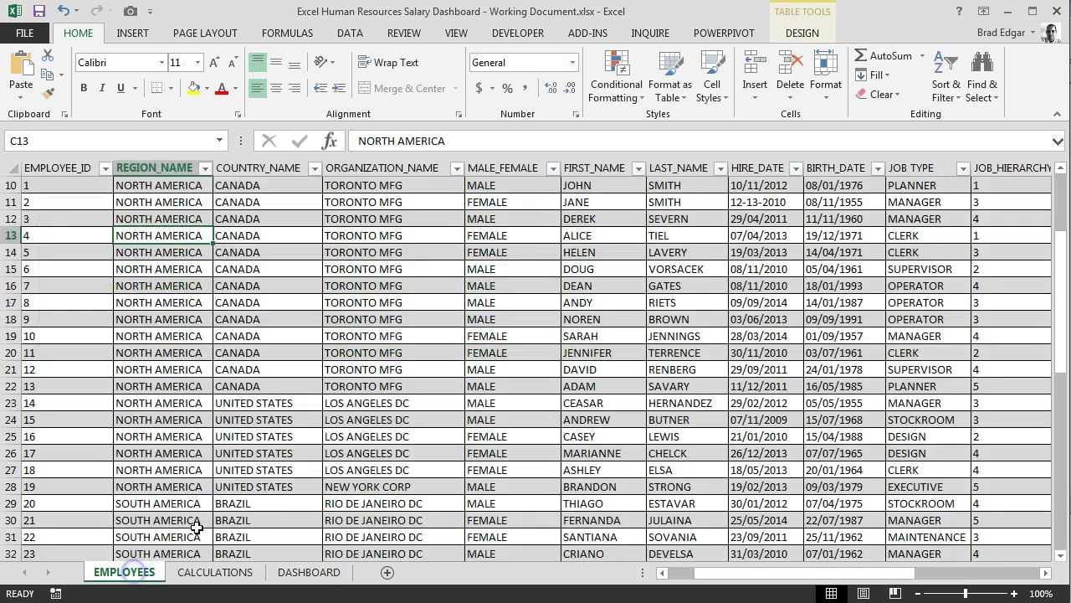
pyautogui.scroll(3, 187, 358)
pyautogui.hotkey('ctrl', 'v')
pyautogui.moveTo(238, 381); pyautogui.dragTo(167, 191)
pyautogui.scroll(-1, 330, 299)
pyautogui.scroll(1, 331, 299)
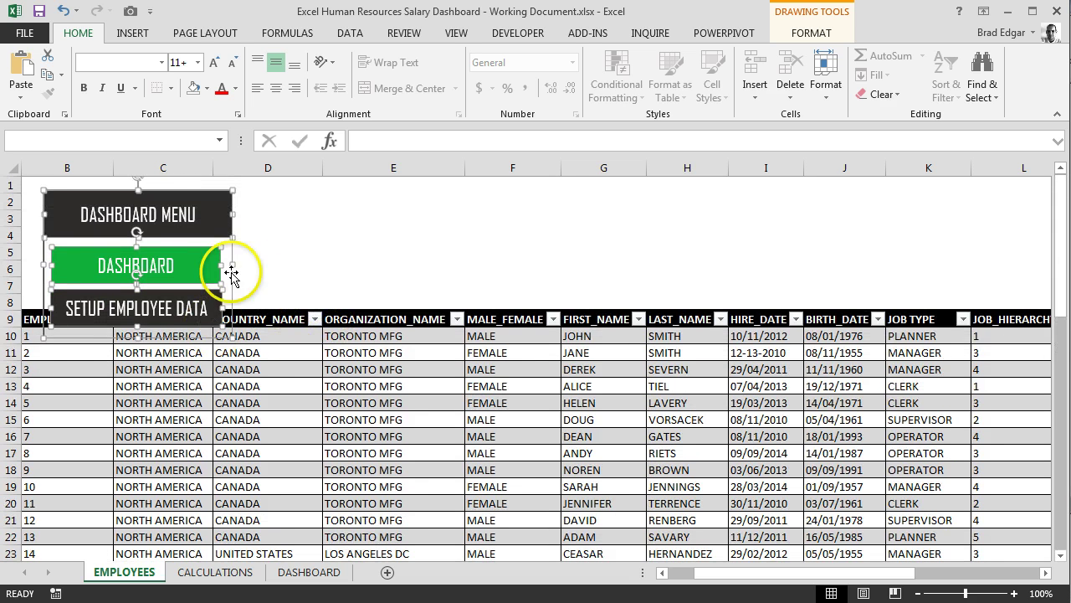
pyautogui.moveTo(210, 196); pyautogui.dragTo(267, 445)
pyautogui.click(202, 195)
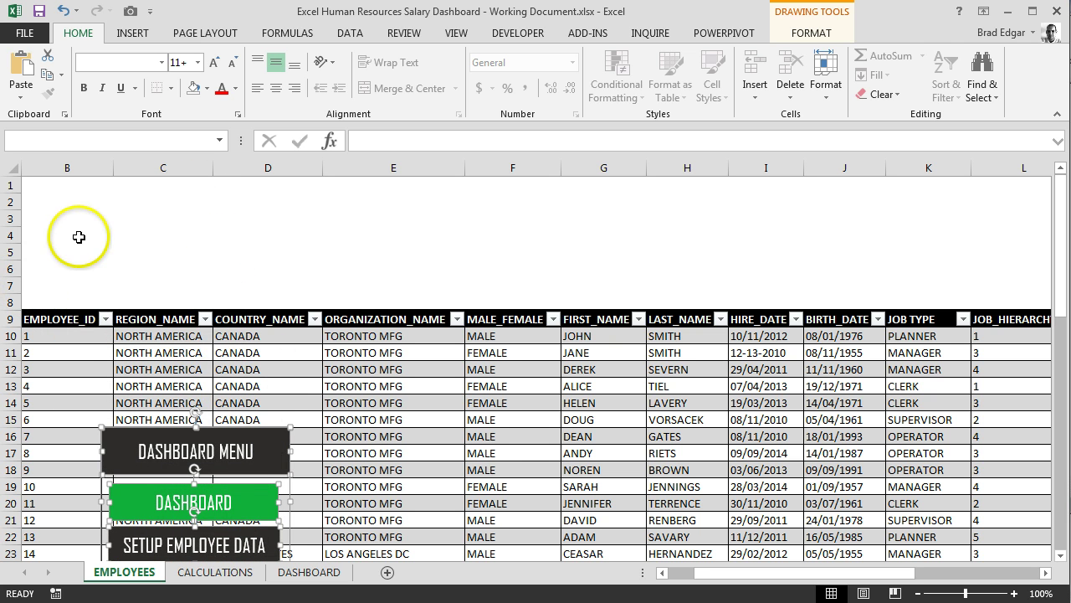
# Move the menu into rows 1–8 and fill the SETUP EMPLOYEE DATA shape green
pyautogui.moveTo(217, 436); pyautogui.dragTo(175, 187)
pyautogui.click(203, 284)
pyautogui.rightClick(209, 285)
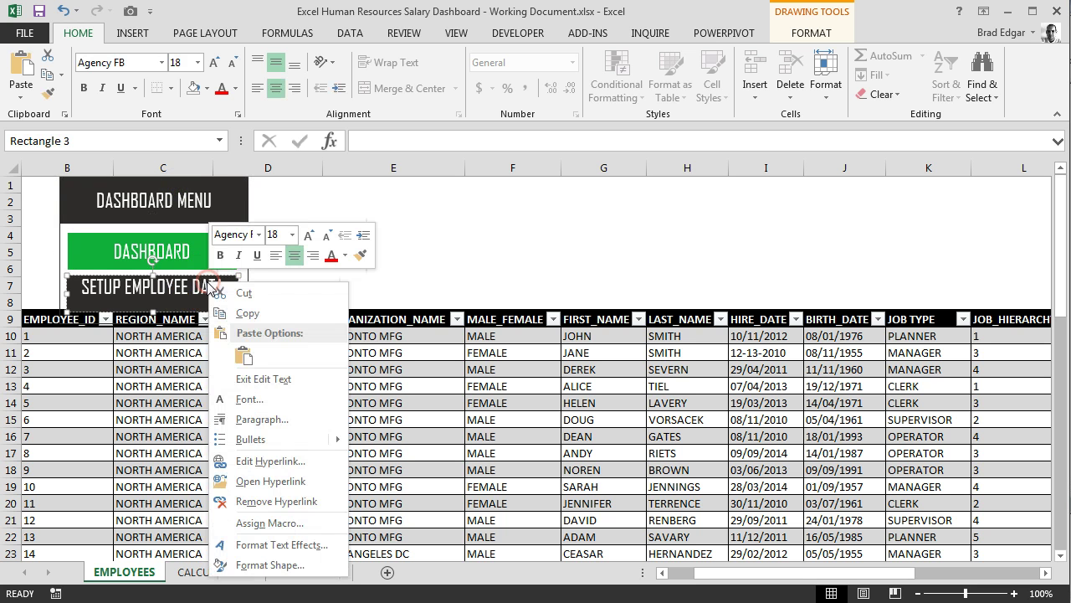
pyautogui.click(179, 283)
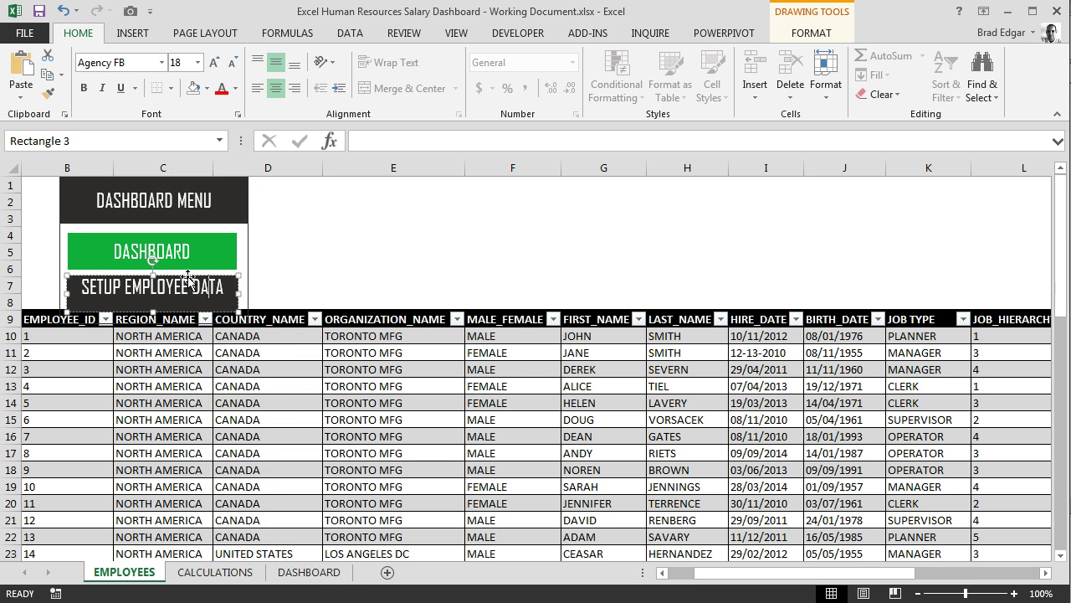
pyautogui.rightClick(188, 281)
pyautogui.click(368, 274)
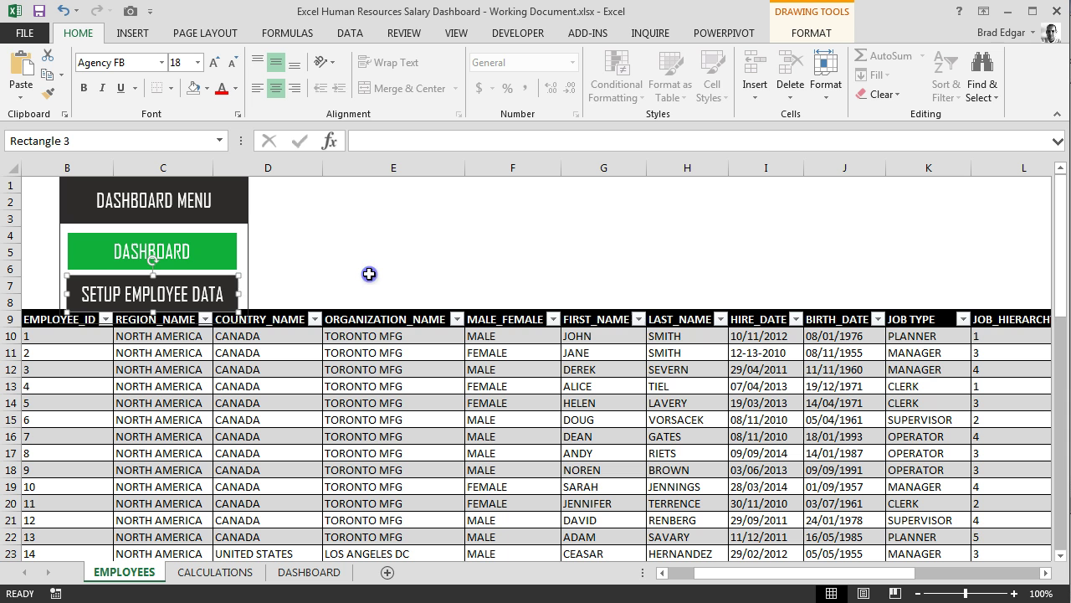
pyautogui.click(216, 279)
pyautogui.click(206, 88)
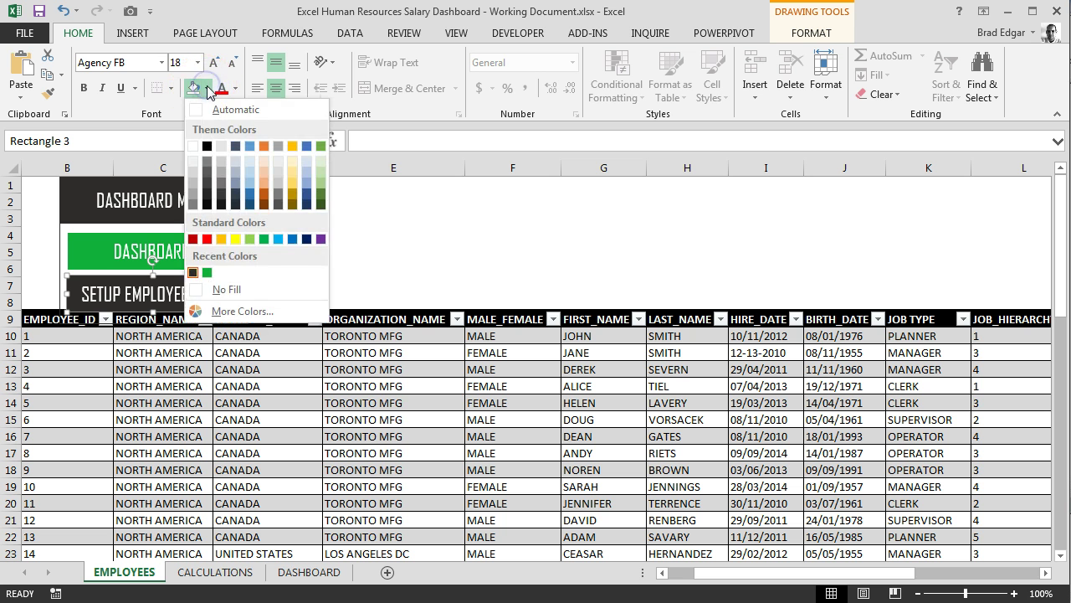
pyautogui.click(206, 272)
# Give the DASHBOARD shape a dark fill and a matching dark outline
pyautogui.rightClick(219, 256)
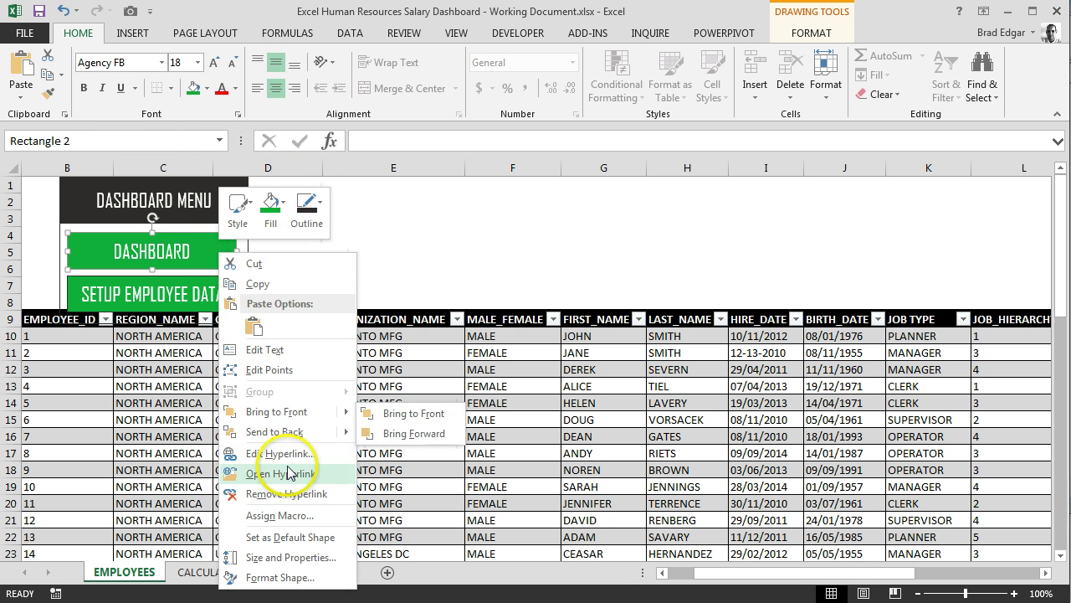
pyautogui.click(206, 88)
pyautogui.click(207, 88)
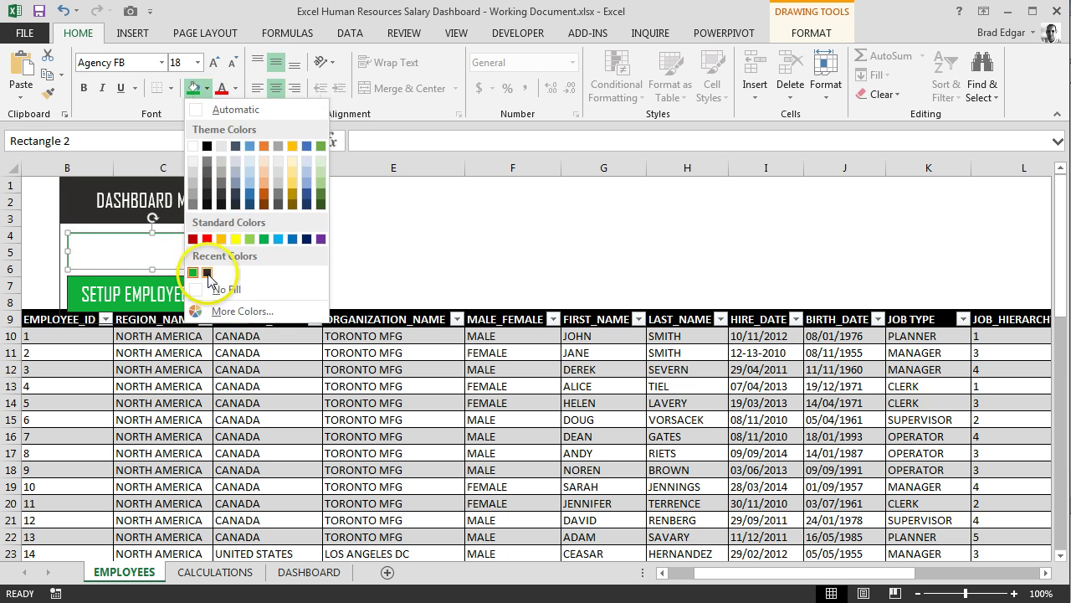
pyautogui.click(207, 272)
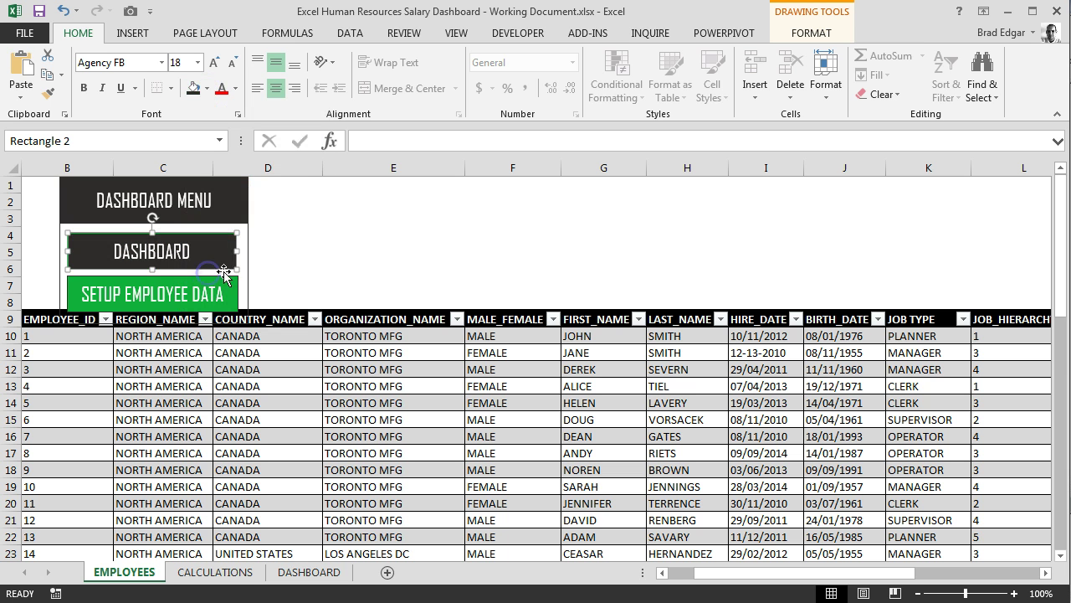
pyautogui.click(812, 33)
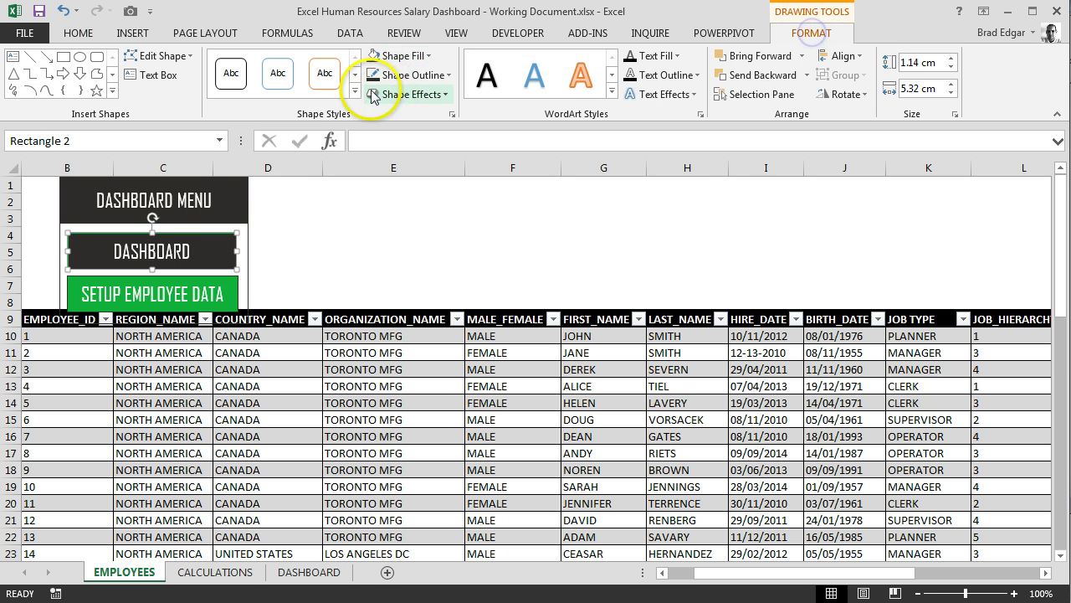
pyautogui.click(441, 75)
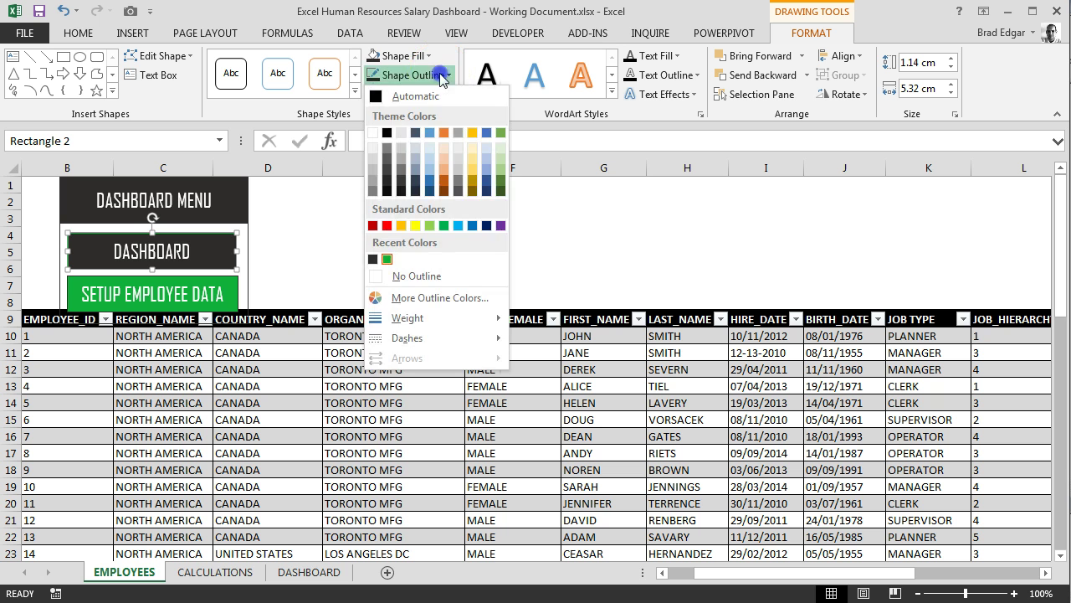
pyautogui.click(374, 260)
pyautogui.click(349, 247)
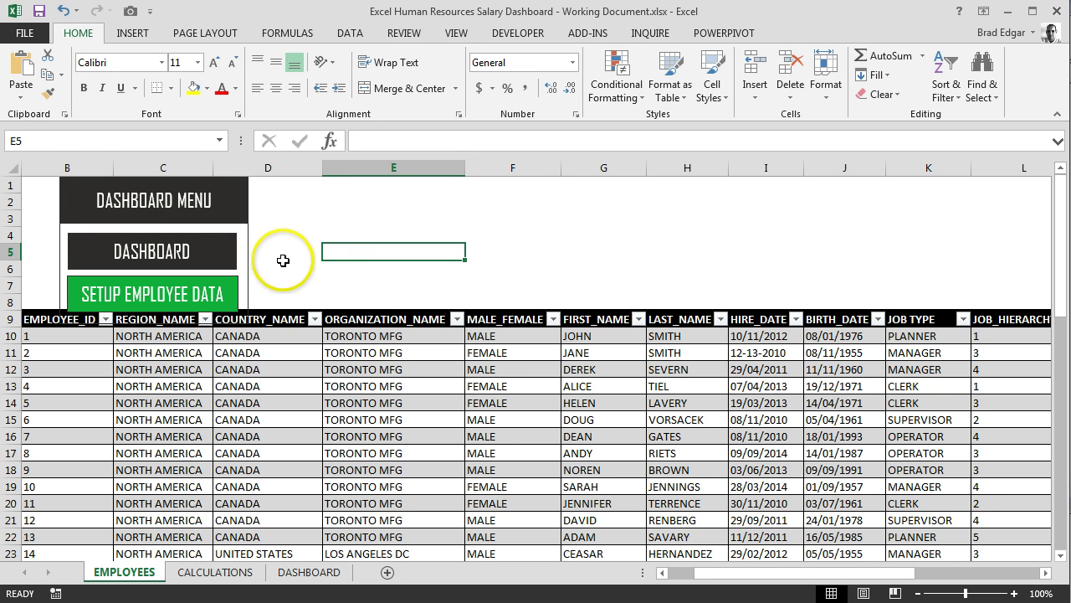
pyautogui.scroll(-1, 281, 261)
pyautogui.scroll(1, 272, 259)
pyautogui.click(318, 221)
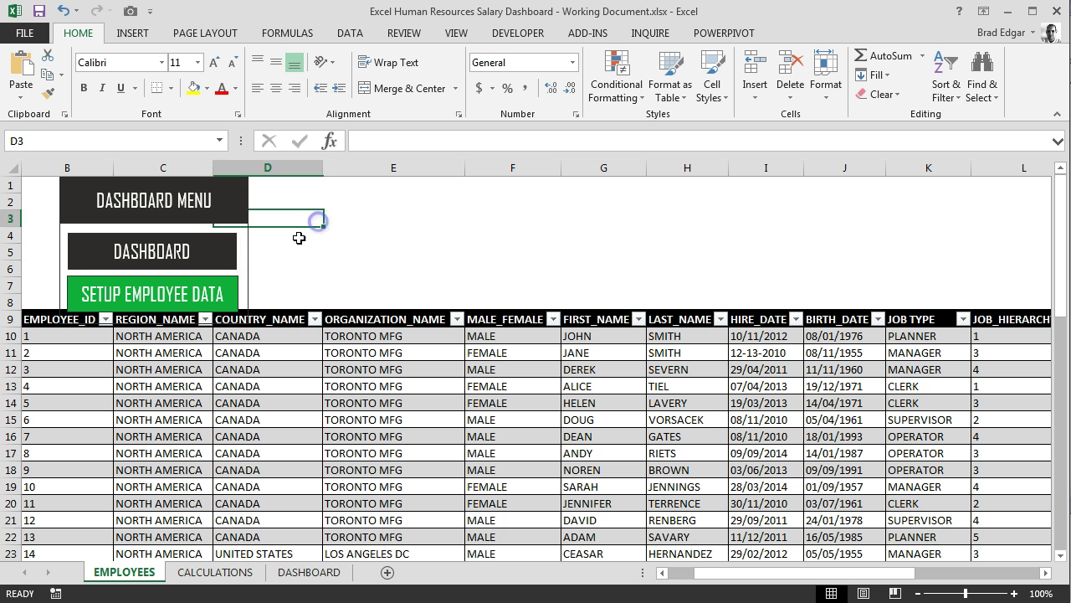
# Reapply green fill to SETUP EMPLOYEE DATA and add a matching green outline
pyautogui.rightClick(228, 299)
pyautogui.press('Escape')
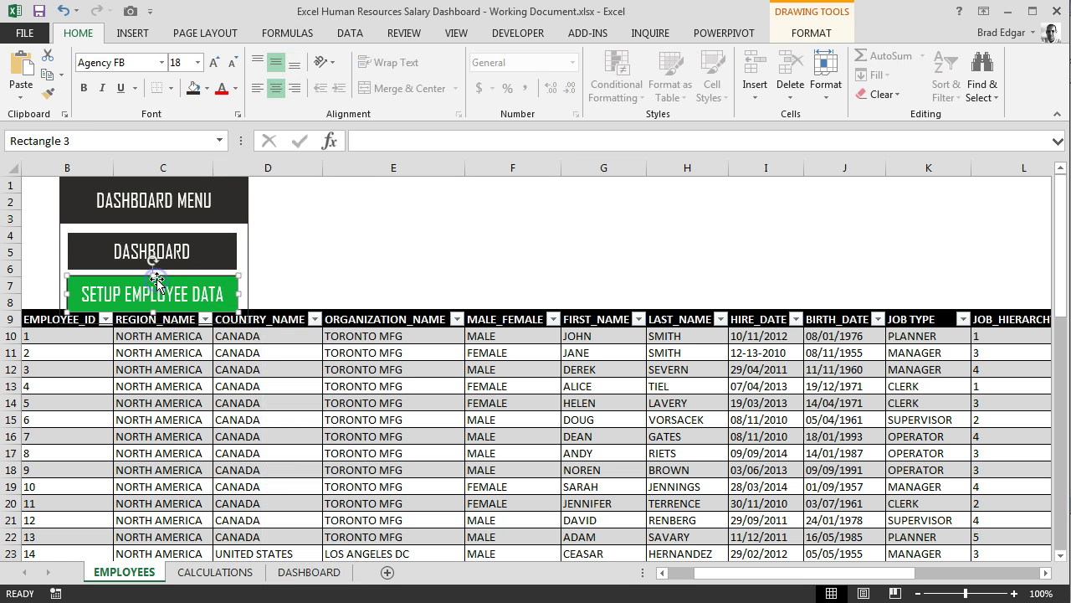
pyautogui.click(795, 36)
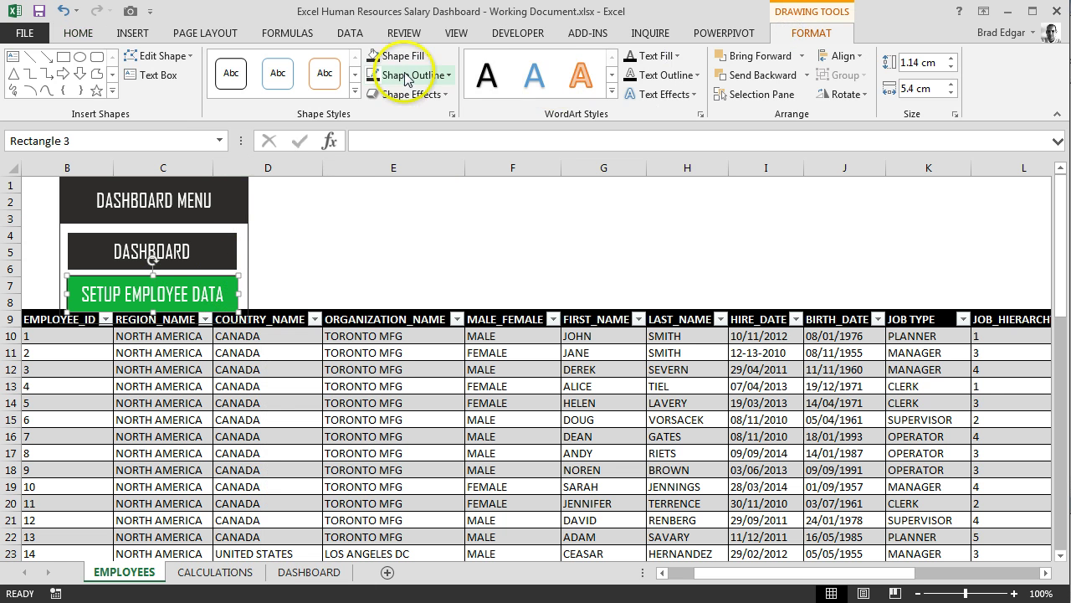
pyautogui.click(422, 56)
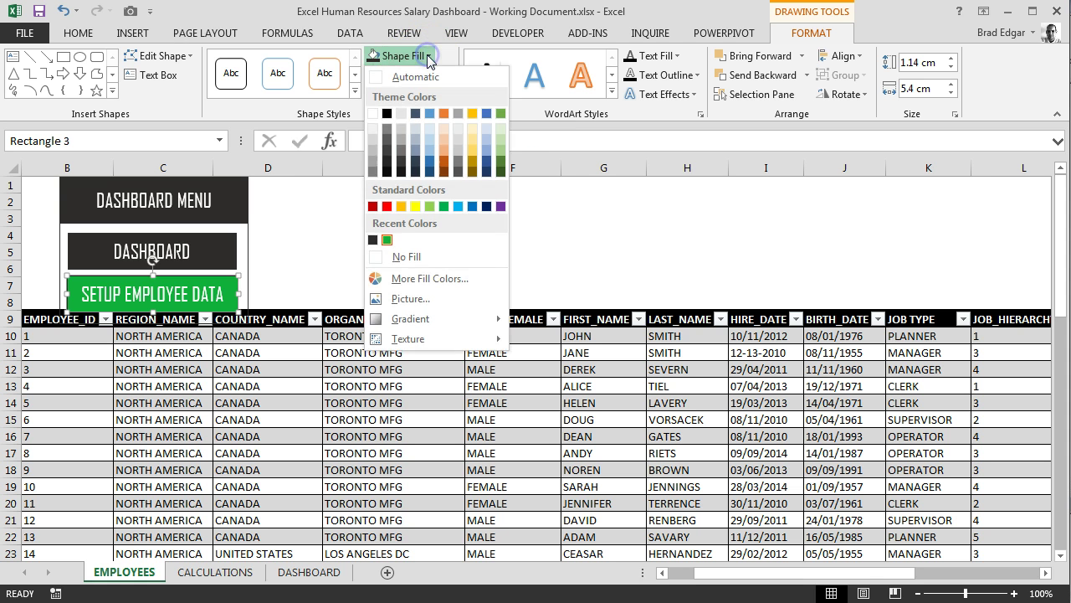
pyautogui.click(365, 235)
pyautogui.click(417, 76)
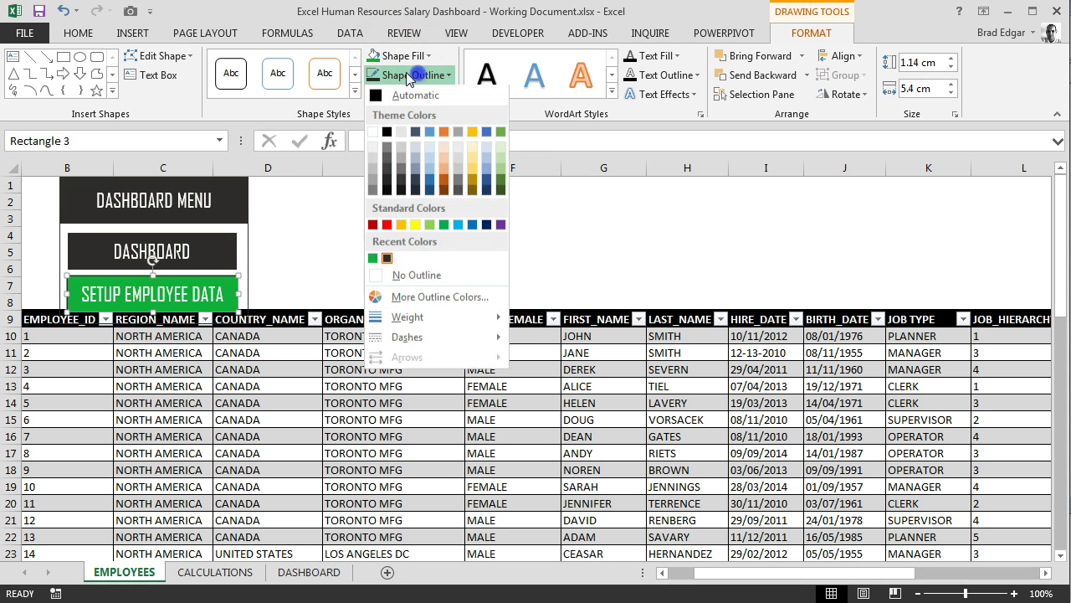
pyautogui.click(375, 260)
pyautogui.click(349, 237)
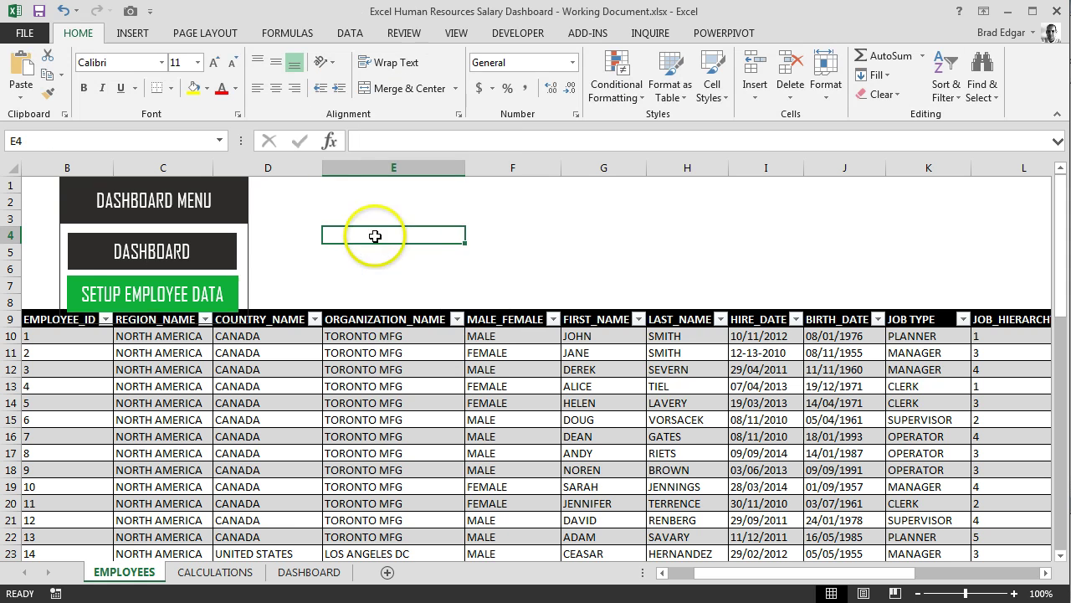
pyautogui.scroll(-1, 335, 268)
pyautogui.scroll(1, 245, 303)
pyautogui.click(312, 283)
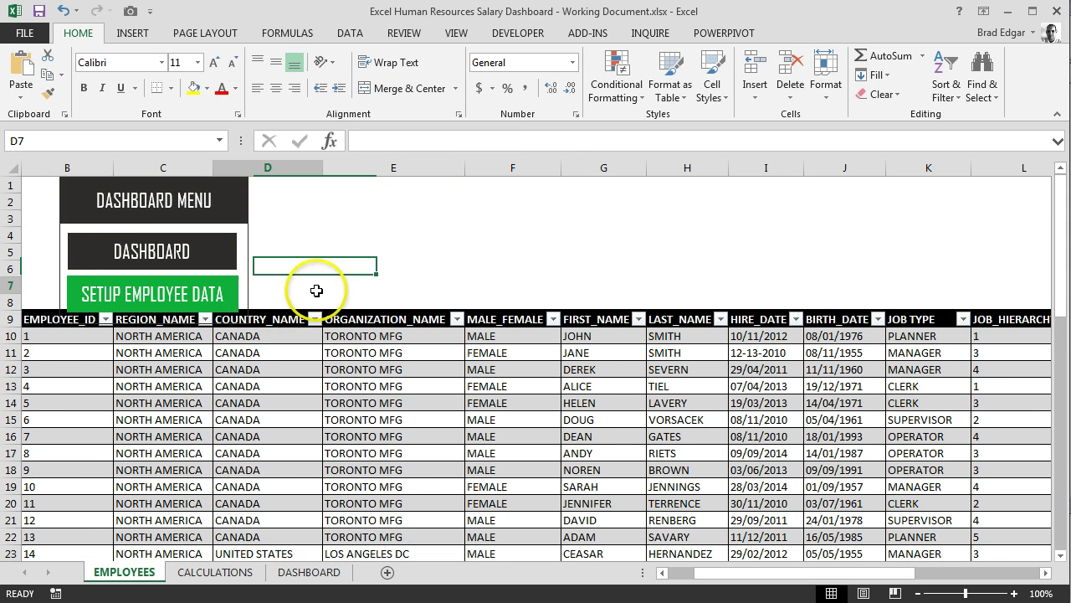
# Group all the dashboard menu shapes into a single object
pyautogui.rightClick(224, 324)
pyautogui.rightClick(116, 295)
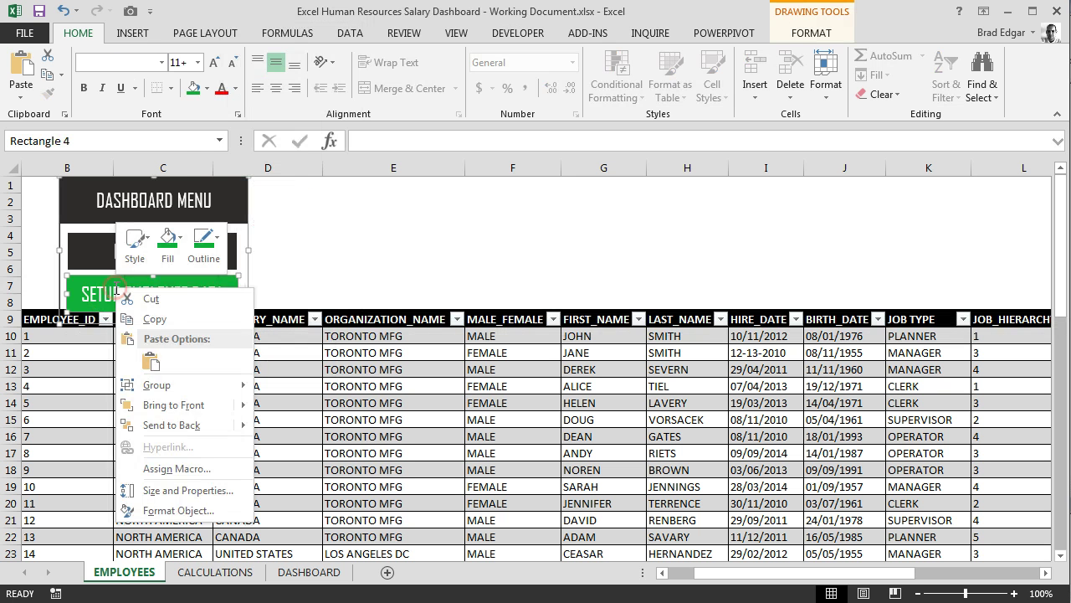
pyautogui.click(83, 203)
pyautogui.rightClick(87, 202)
pyautogui.rightClick(84, 200)
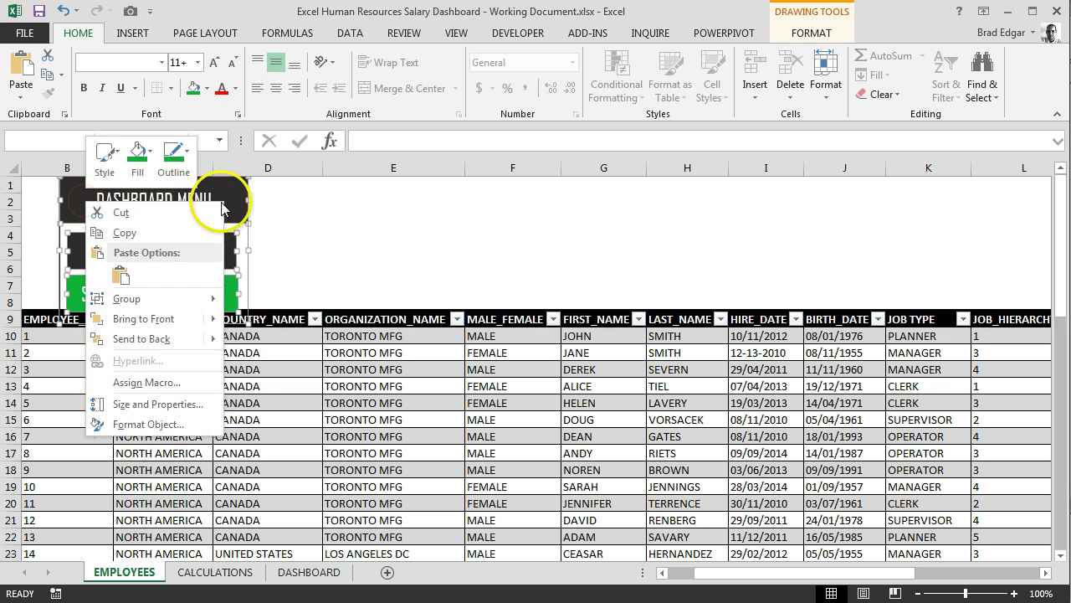
pyautogui.moveTo(186, 298)
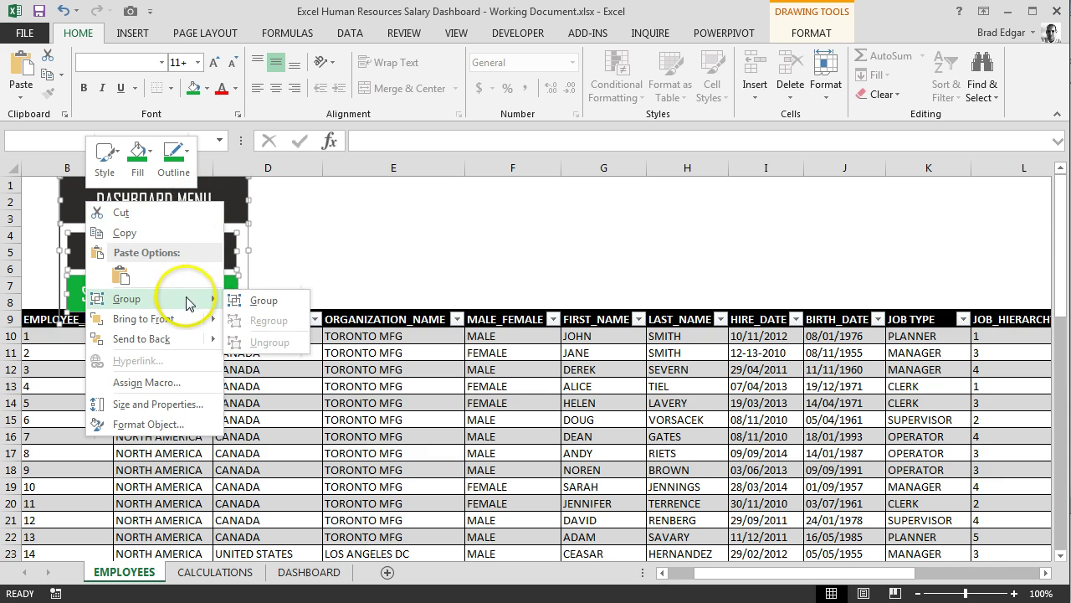
pyautogui.click(282, 295)
# Drag the grouped menu toward the top-left area around rows 4–13
pyautogui.moveTo(214, 217); pyautogui.dragTo(359, 253)
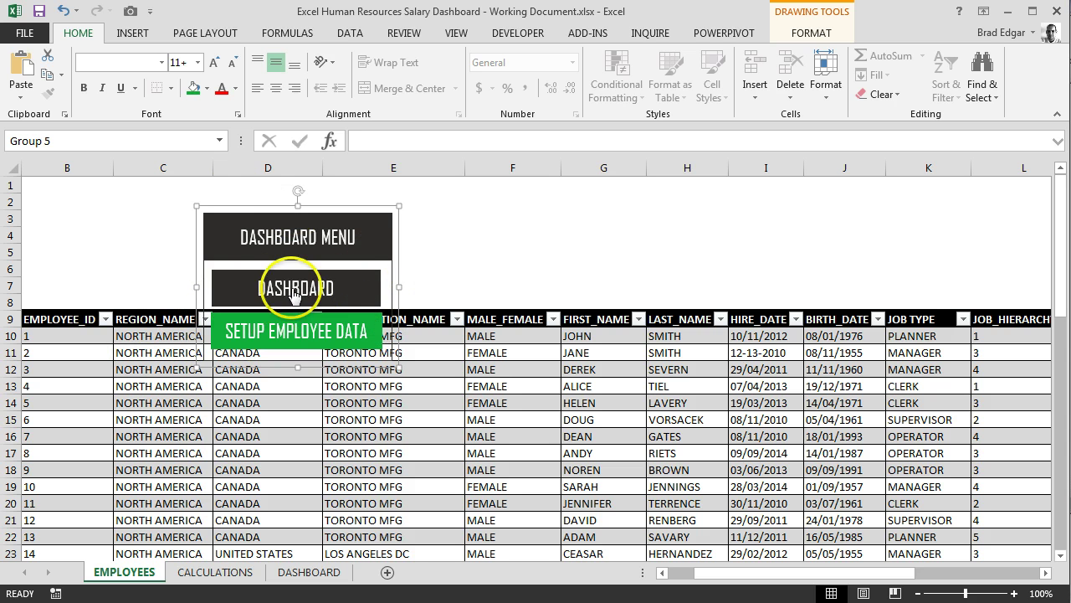
pyautogui.click(12, 335)
pyautogui.moveTo(268, 220)
pyautogui.mouseDown()
pyautogui.moveTo(263, 414)
pyautogui.moveTo(244, 247)
pyautogui.mouseUp()
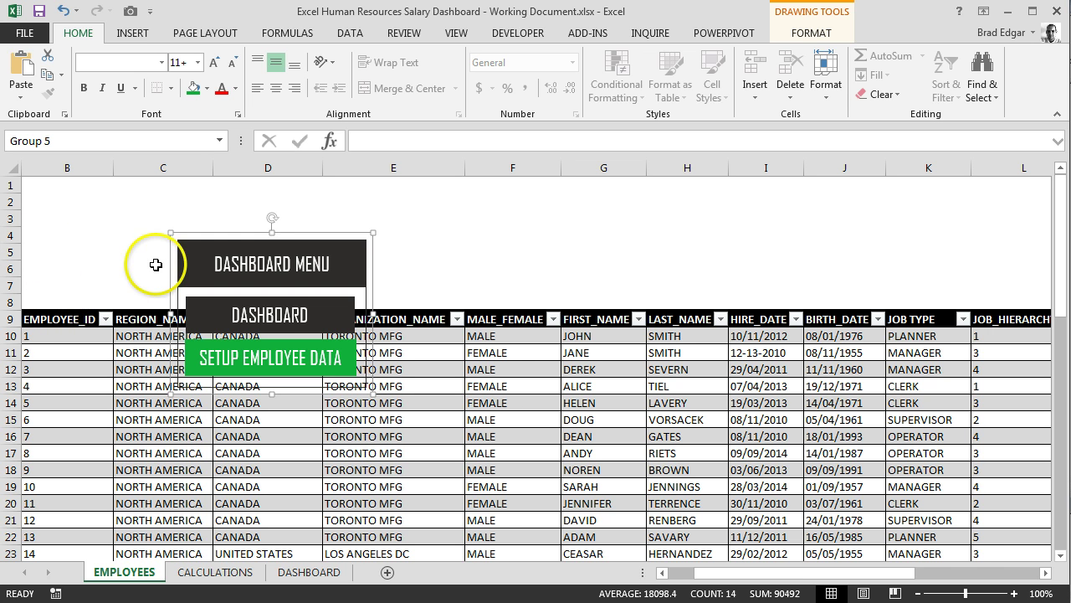
pyautogui.moveTo(262, 236); pyautogui.dragTo(238, 377)
pyautogui.click(237, 224)
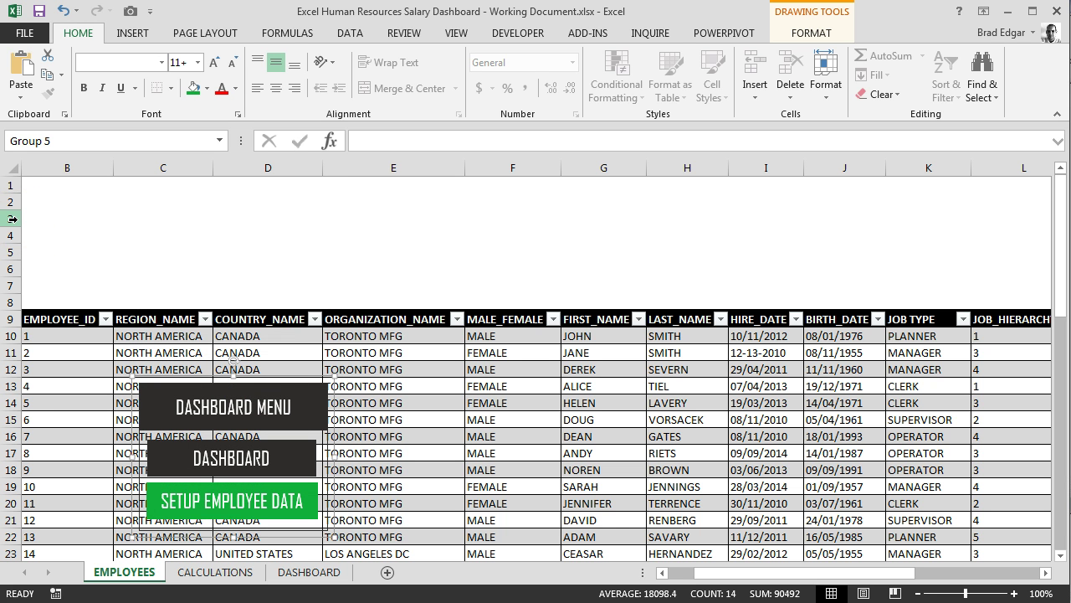
# Insert three rows (rows 3–5) above the table and drop the menu block into that space
pyautogui.moveTo(11, 218); pyautogui.dragTo(10, 265)
pyautogui.rightClick(5, 262)
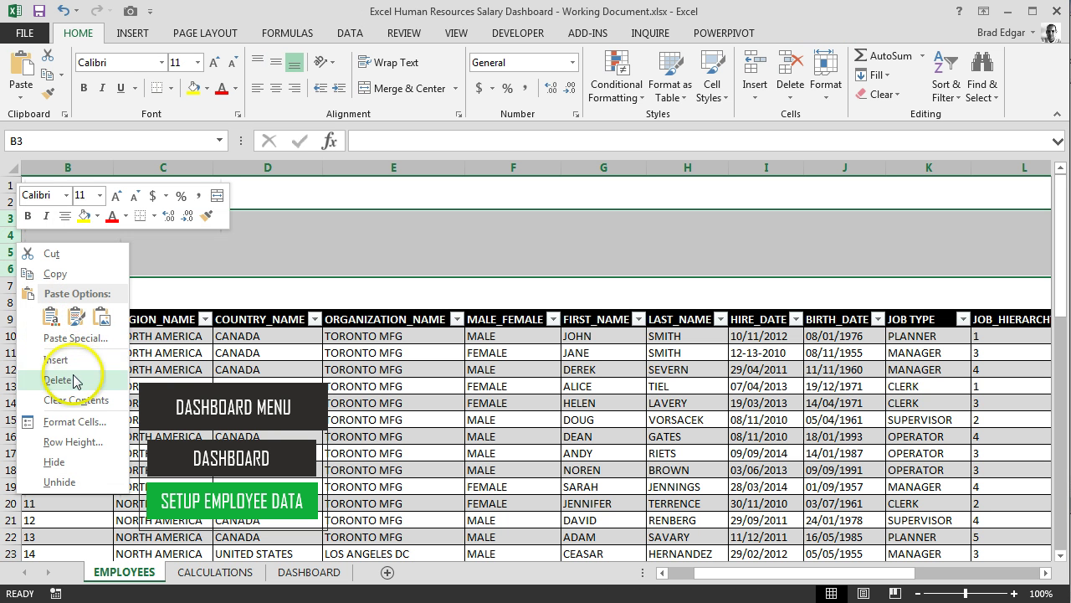
pyautogui.moveTo(10, 218); pyautogui.dragTo(12, 256)
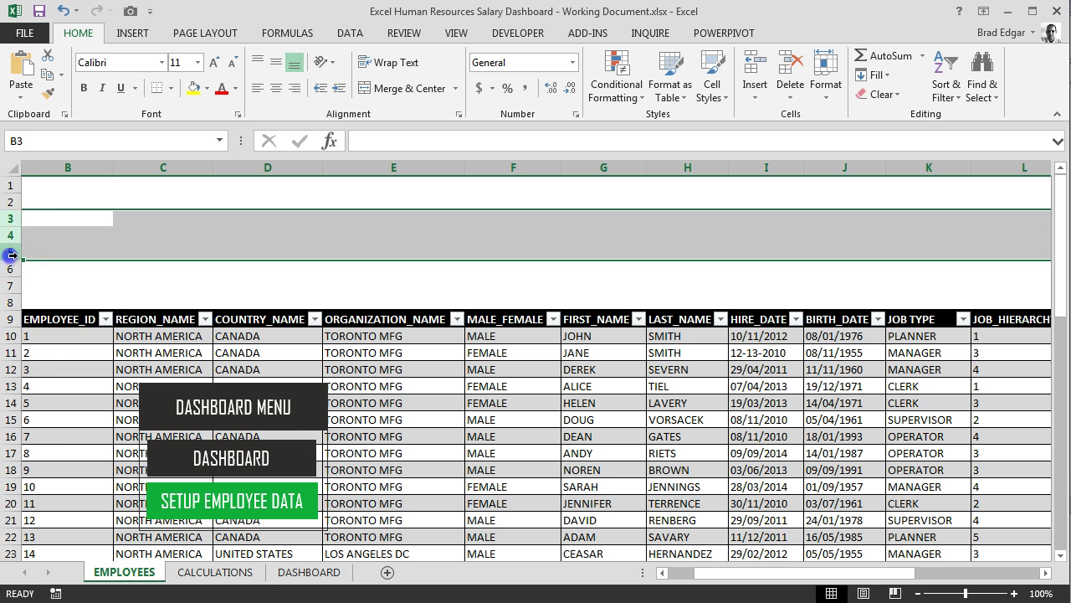
pyautogui.rightClick(12, 255)
pyautogui.click(43, 373)
pyautogui.click(246, 282)
pyautogui.moveTo(239, 442); pyautogui.dragTo(131, 199)
pyautogui.click(316, 239)
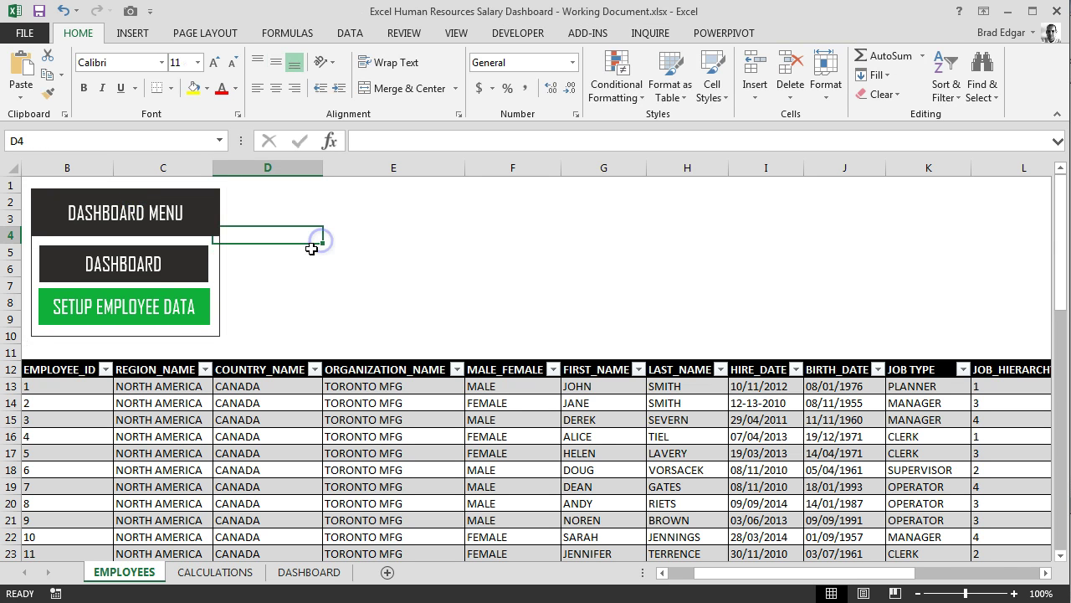
# On the DASHBOARD sheet, group the header and two button shapes into one menu object
pyautogui.click(321, 574)
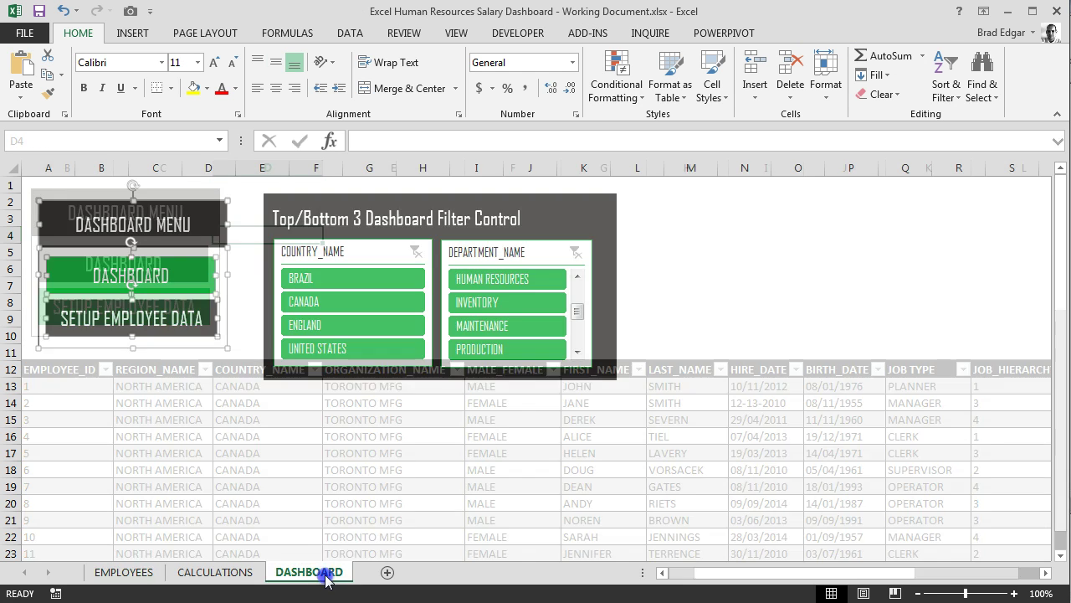
pyautogui.rightClick(174, 204)
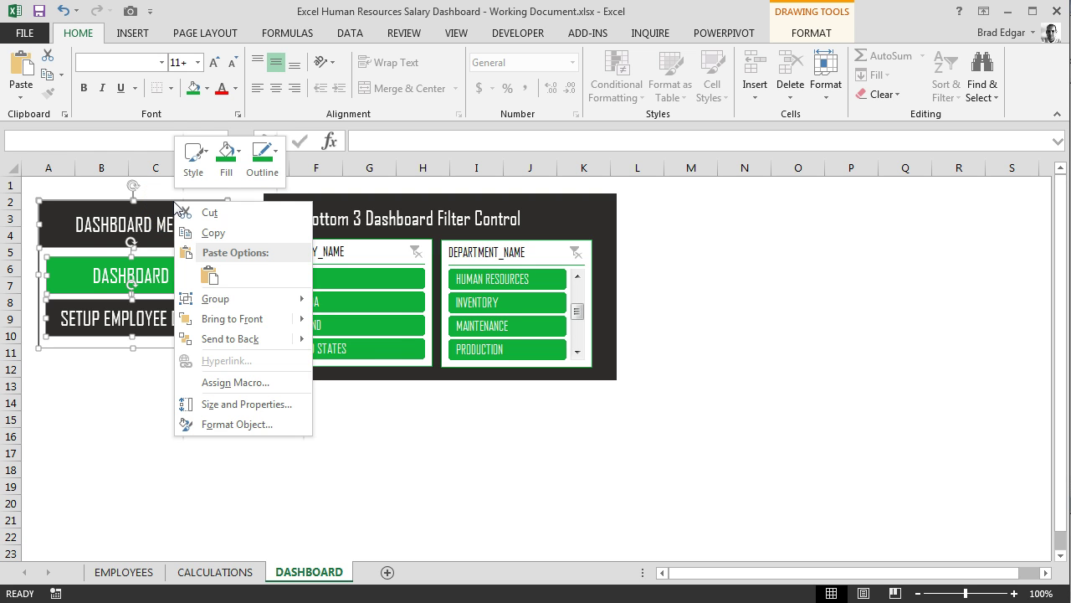
pyautogui.moveTo(280, 299)
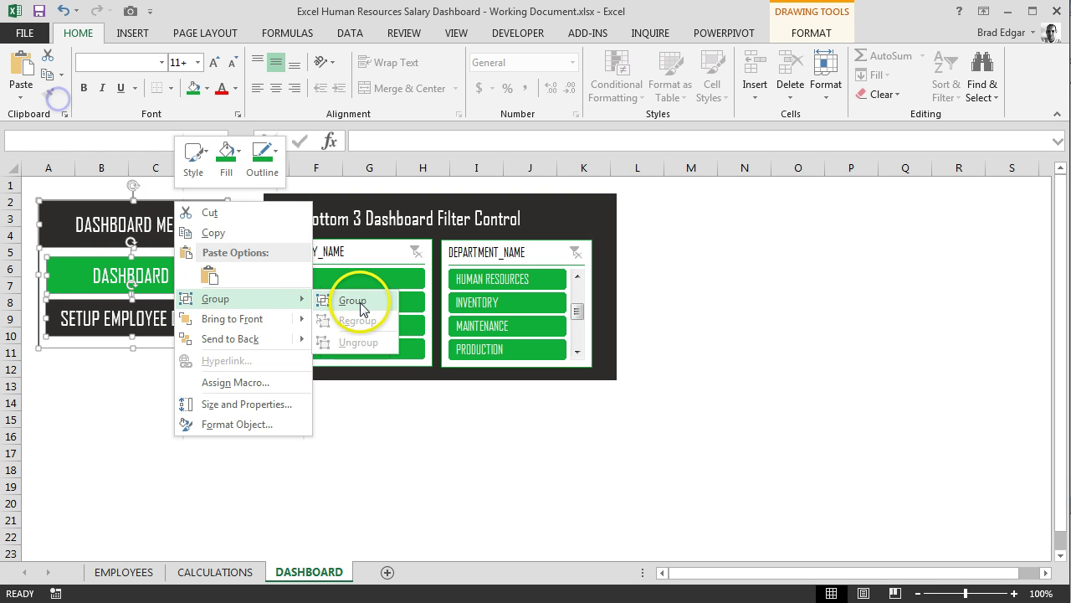
pyautogui.click(352, 299)
pyautogui.click(357, 453)
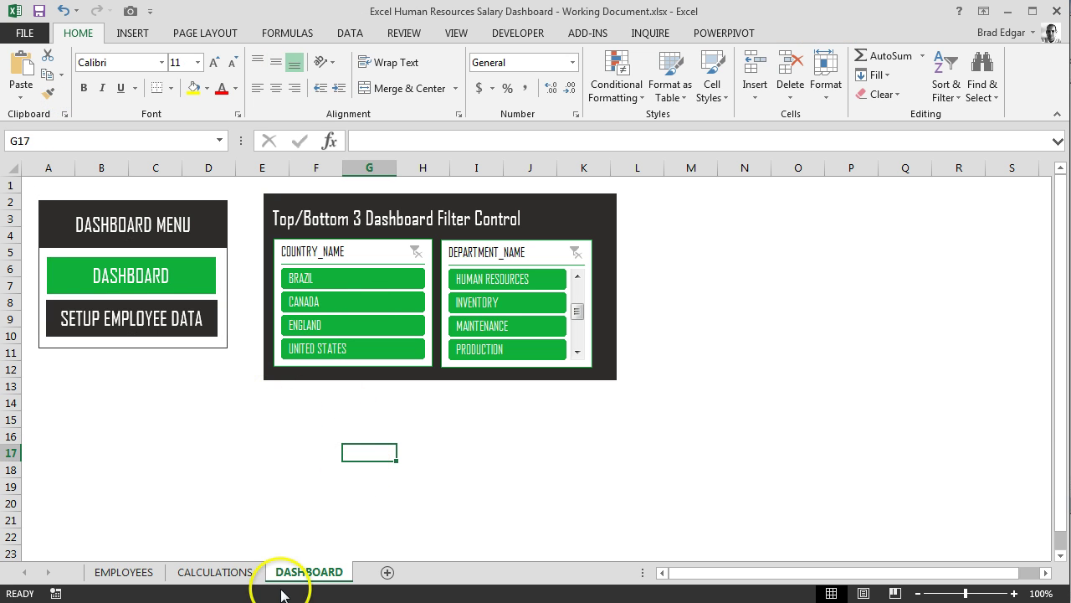
pyautogui.click(125, 572)
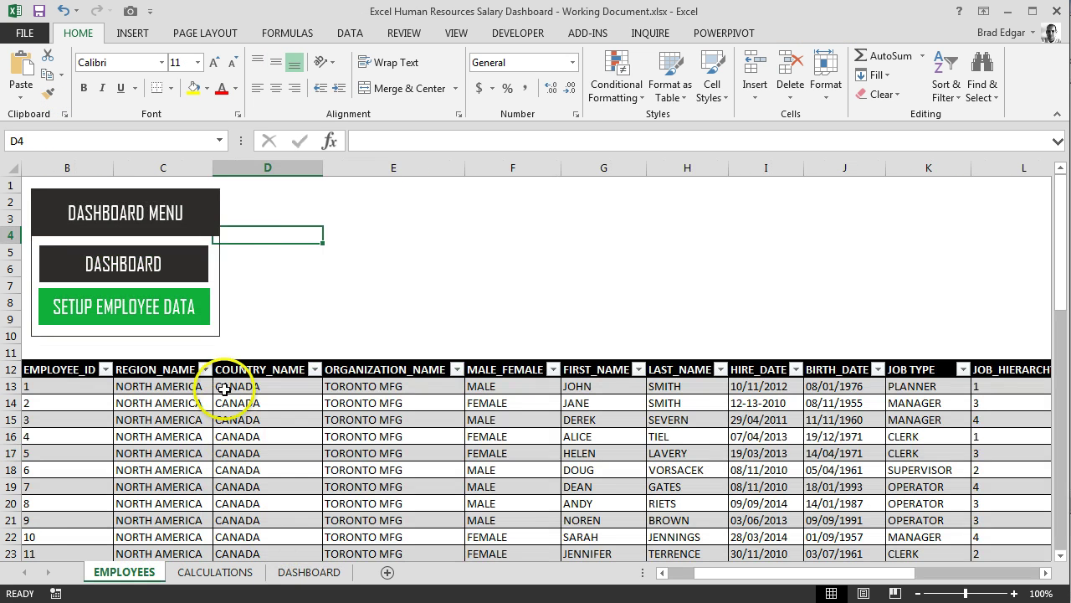
pyautogui.click(175, 208)
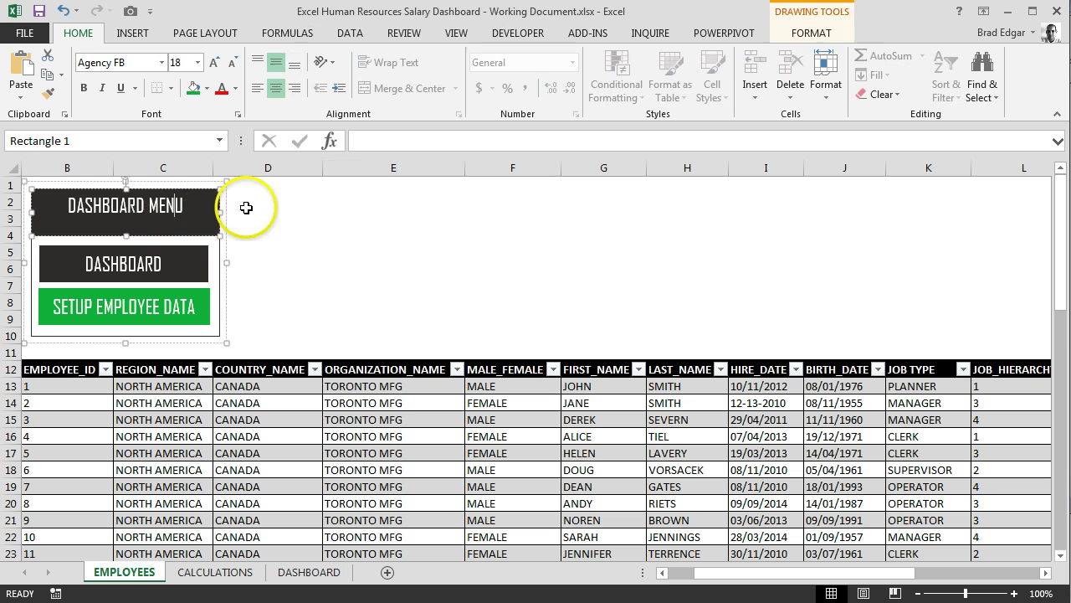
pyautogui.click(341, 283)
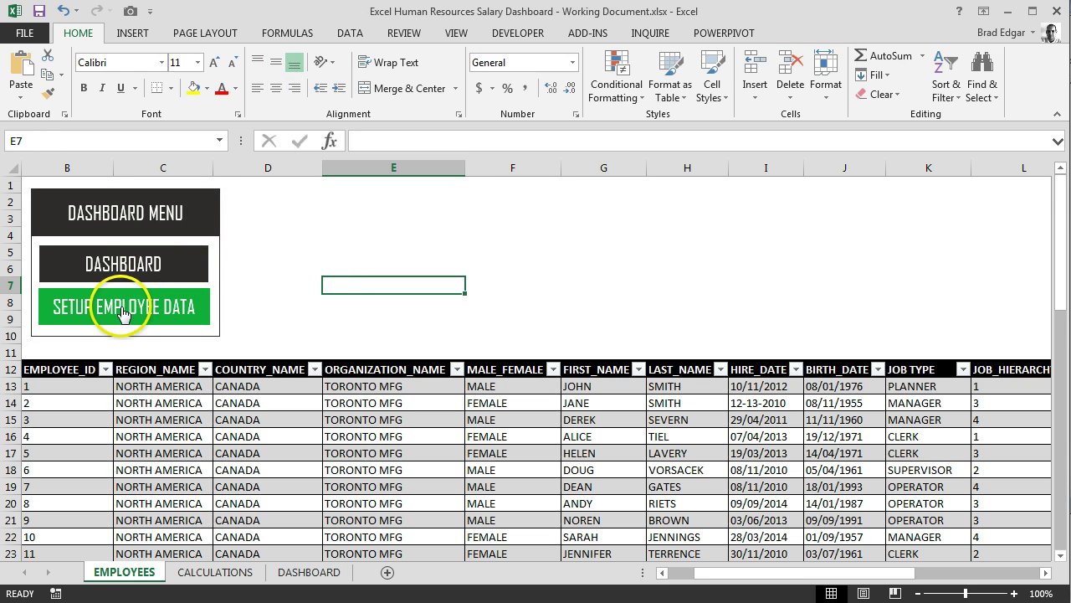
pyautogui.click(139, 272)
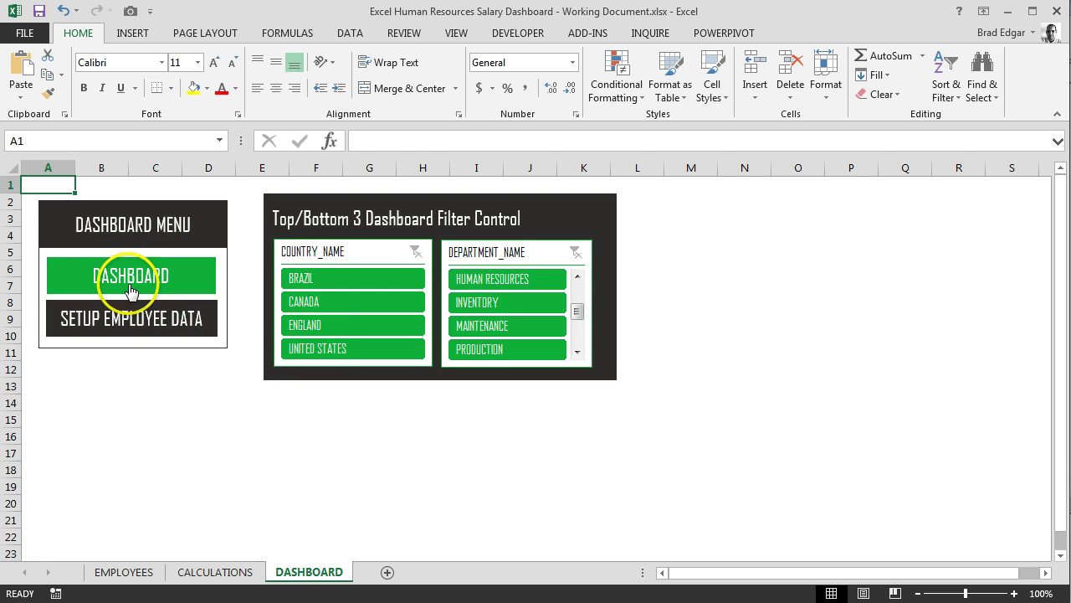
pyautogui.click(159, 331)
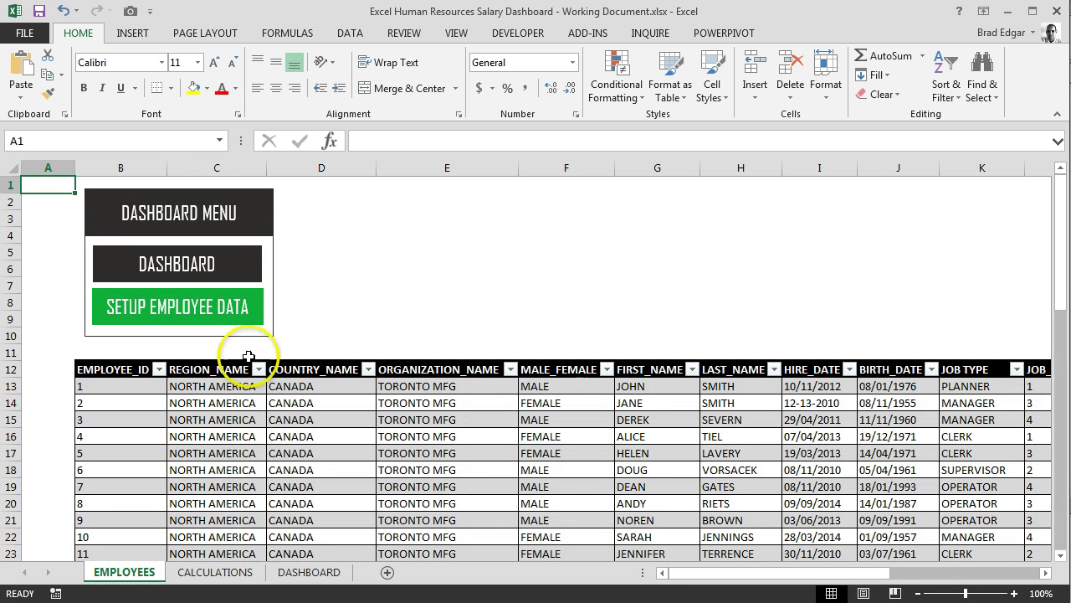
pyautogui.click(179, 264)
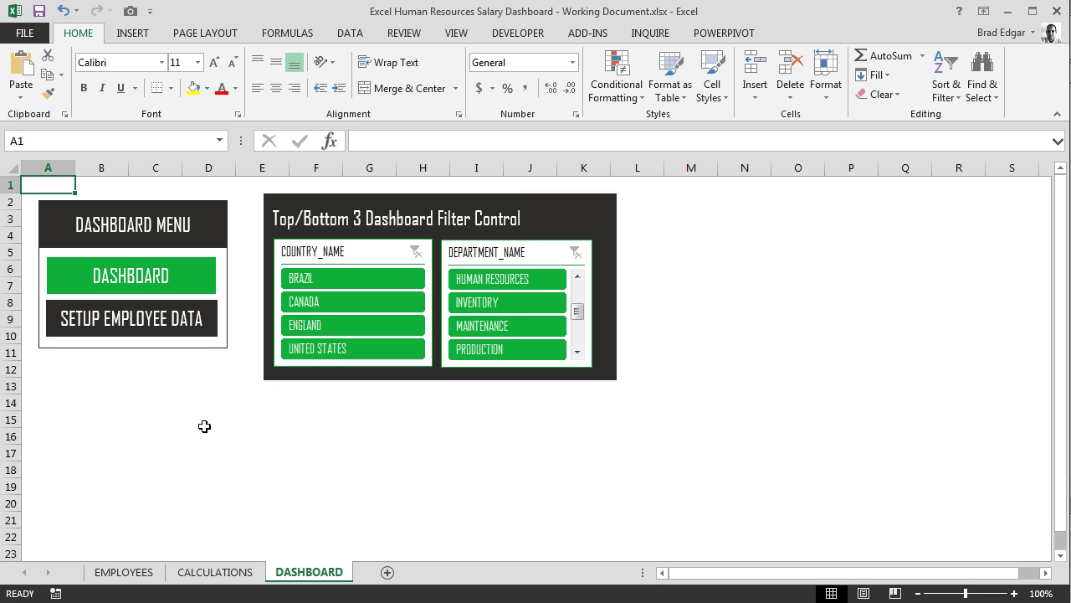
pyautogui.click(209, 425)
# Select only the DASHBOARD button shape inside the menu group
pyautogui.click(241, 500)
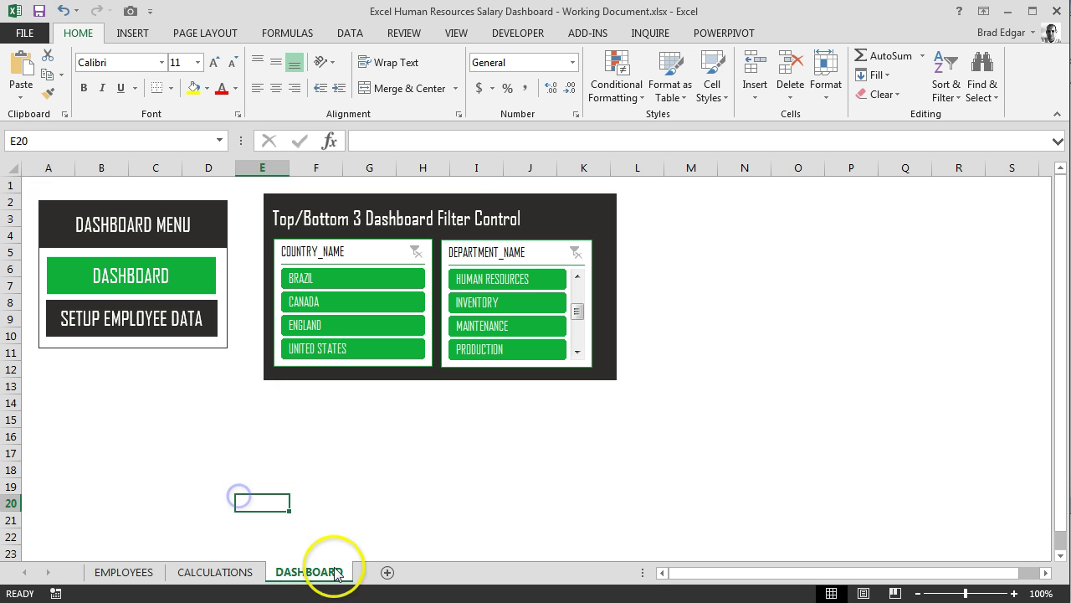
pyautogui.moveTo(761, 574); pyautogui.dragTo(809, 574)
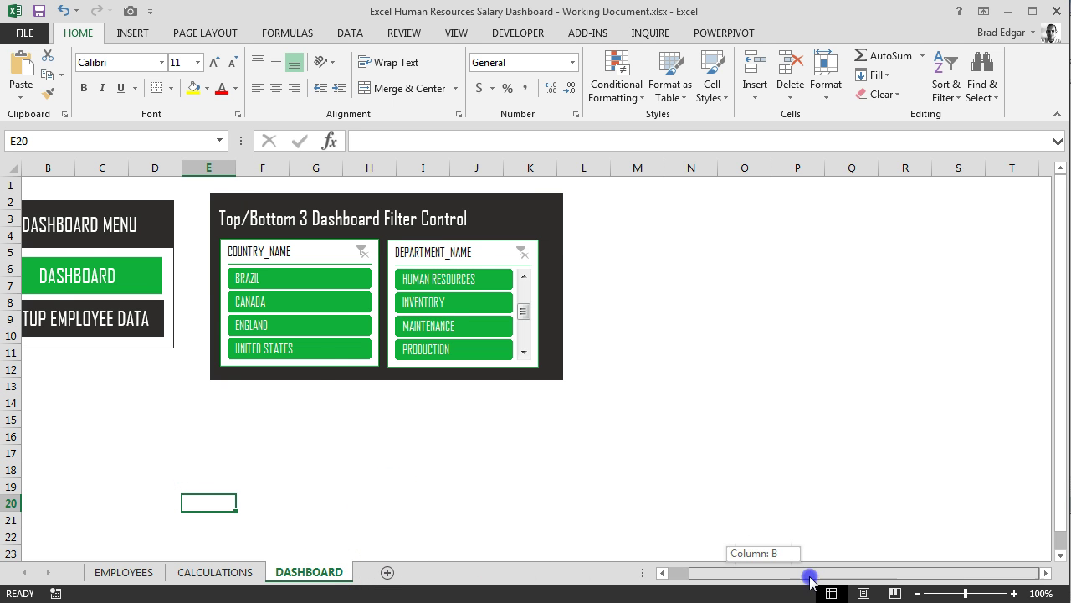
pyautogui.click(266, 449)
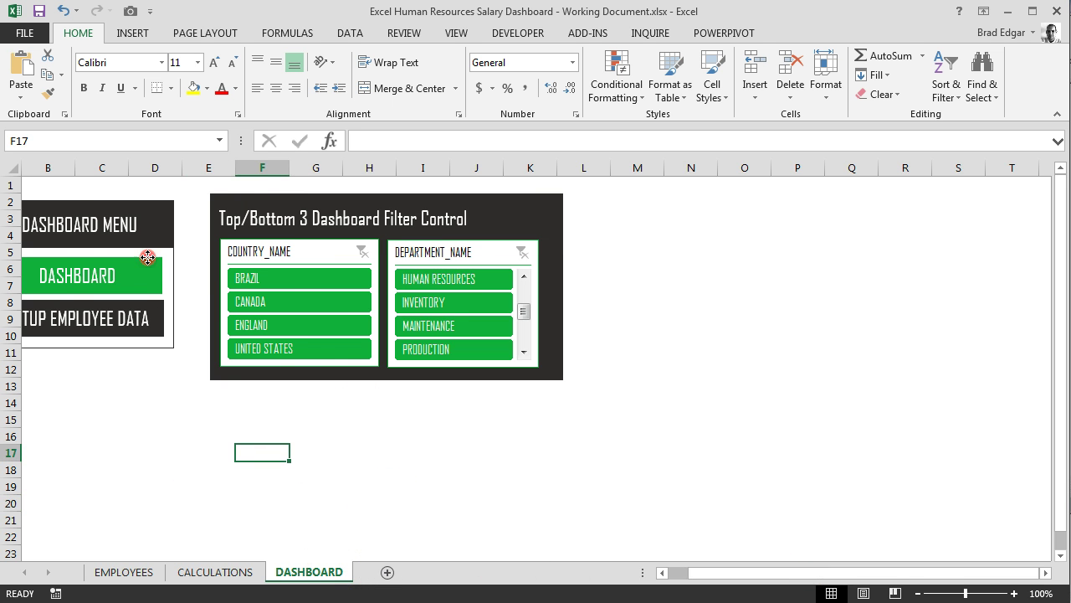
pyautogui.rightClick(132, 268)
pyautogui.click(134, 268)
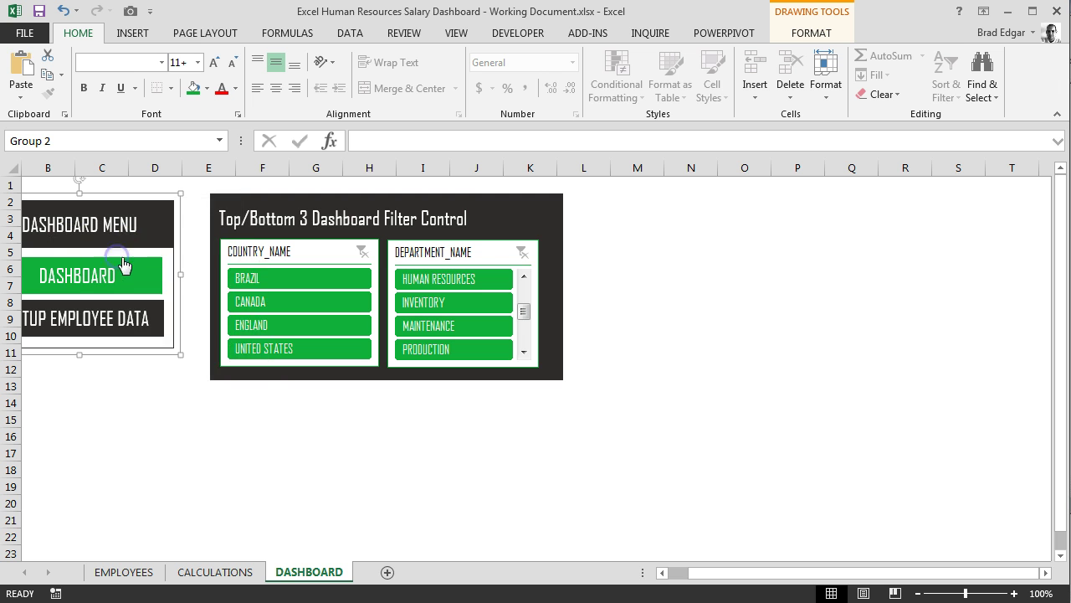
pyautogui.rightClick(135, 269)
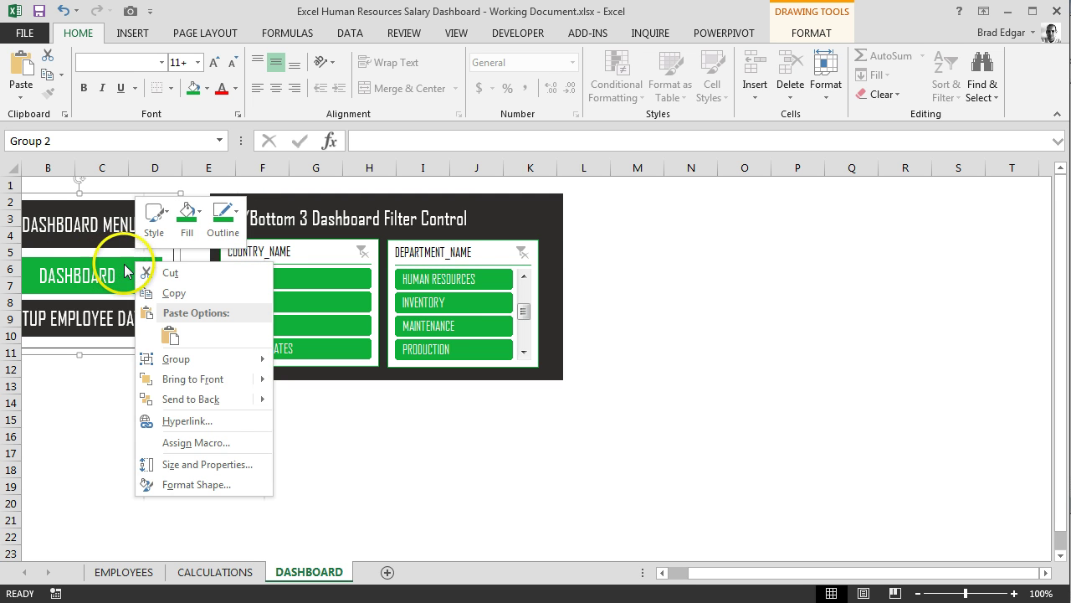
pyautogui.click(124, 266)
pyautogui.rightClick(124, 265)
pyautogui.click(118, 274)
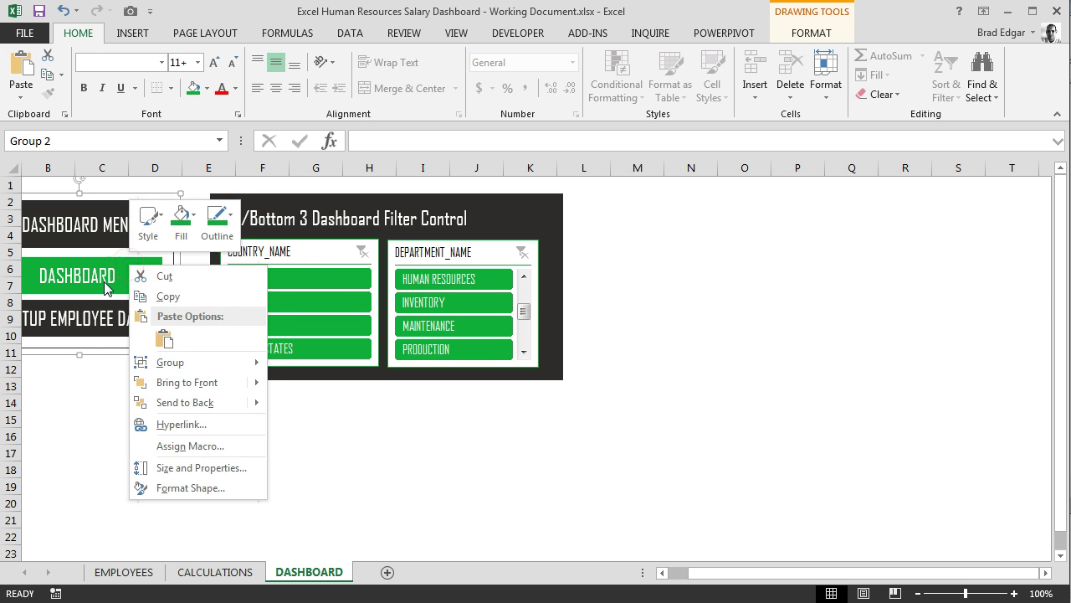
pyautogui.click(140, 290)
pyautogui.rightClick(173, 286)
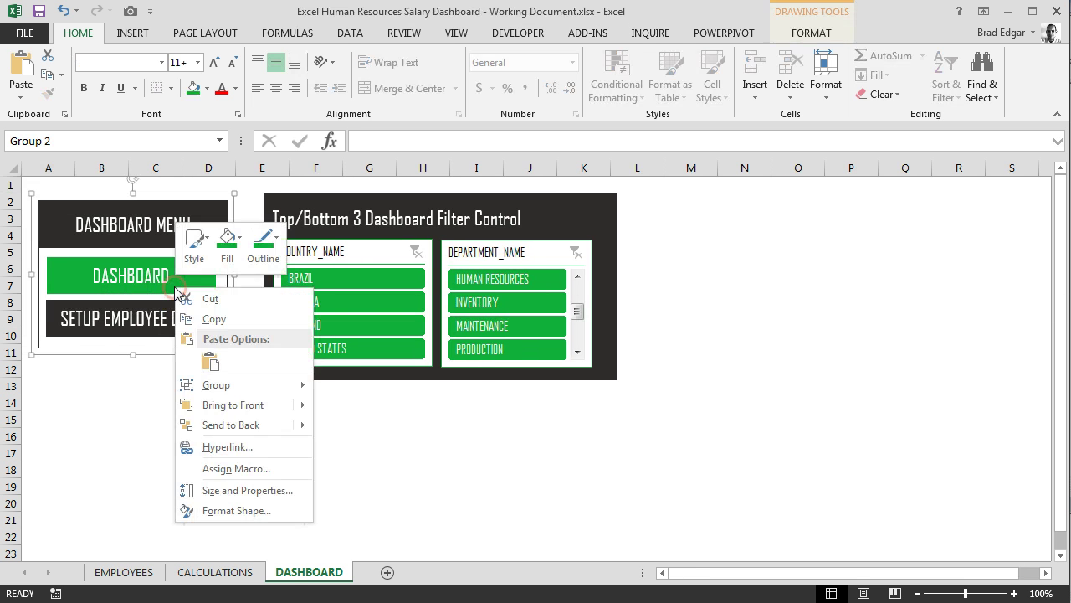
pyautogui.click(152, 282)
# Copy the DASHBOARD button and paste it below the filter panel, undoing an accidental group paste
pyautogui.rightClick(151, 282)
pyautogui.click(167, 315)
pyautogui.hotkey('ctrl', 'v')
pyautogui.click(201, 321)
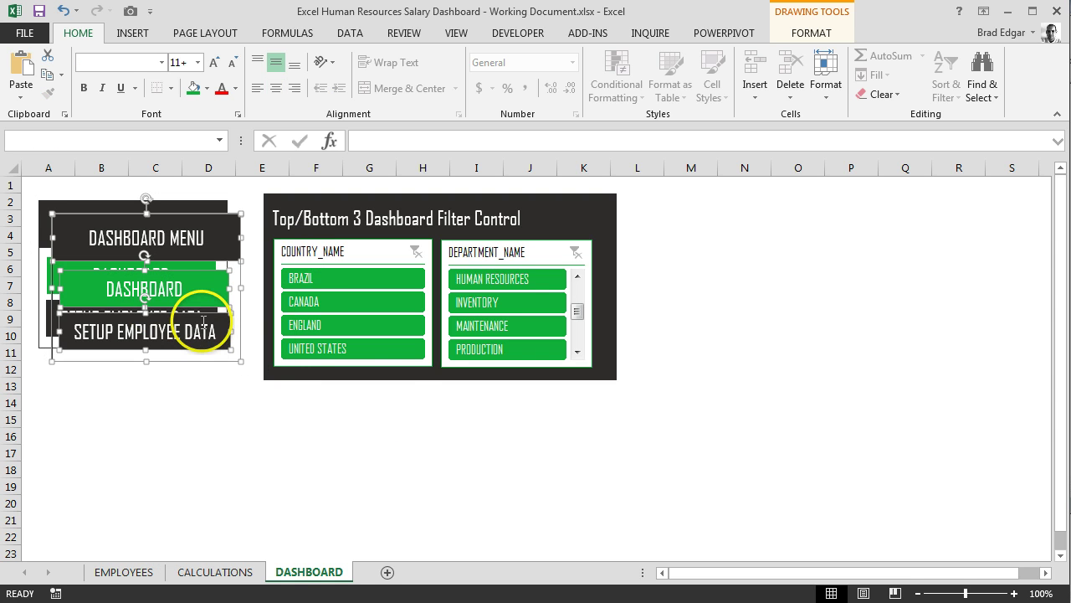
pyautogui.hotkey('ctrl', 'z')
pyautogui.rightClick(163, 264)
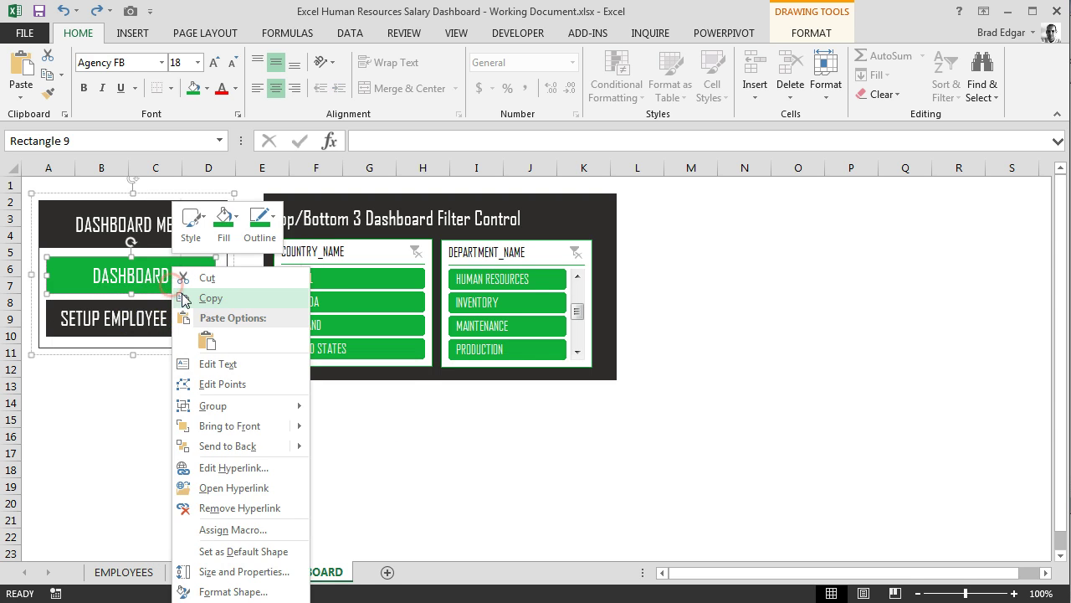
pyautogui.click(139, 291)
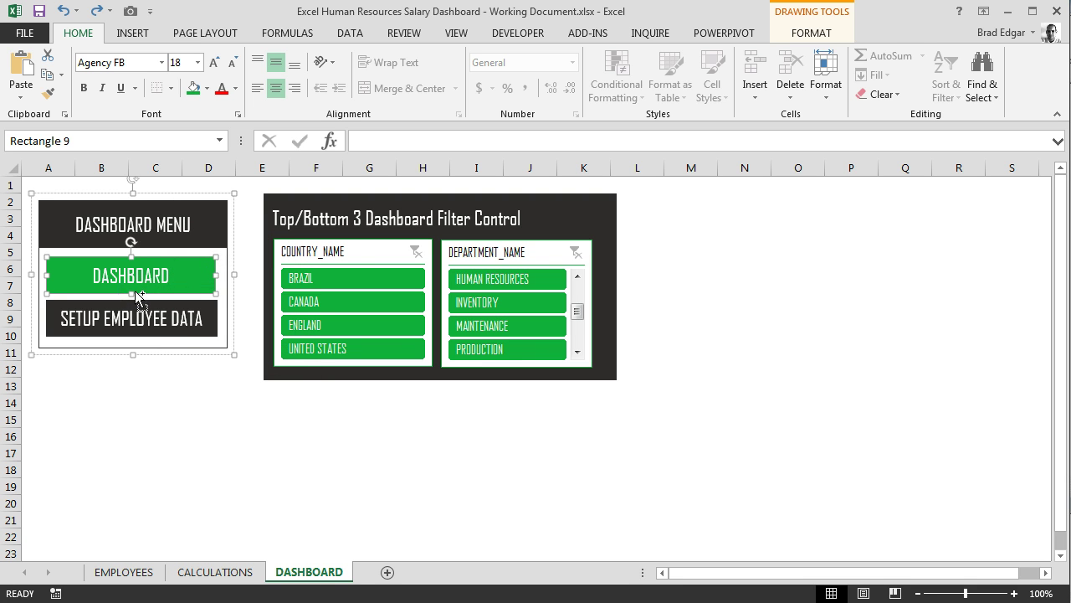
pyautogui.click(307, 464)
pyautogui.hotkey('ctrl', 'v')
pyautogui.click(384, 432)
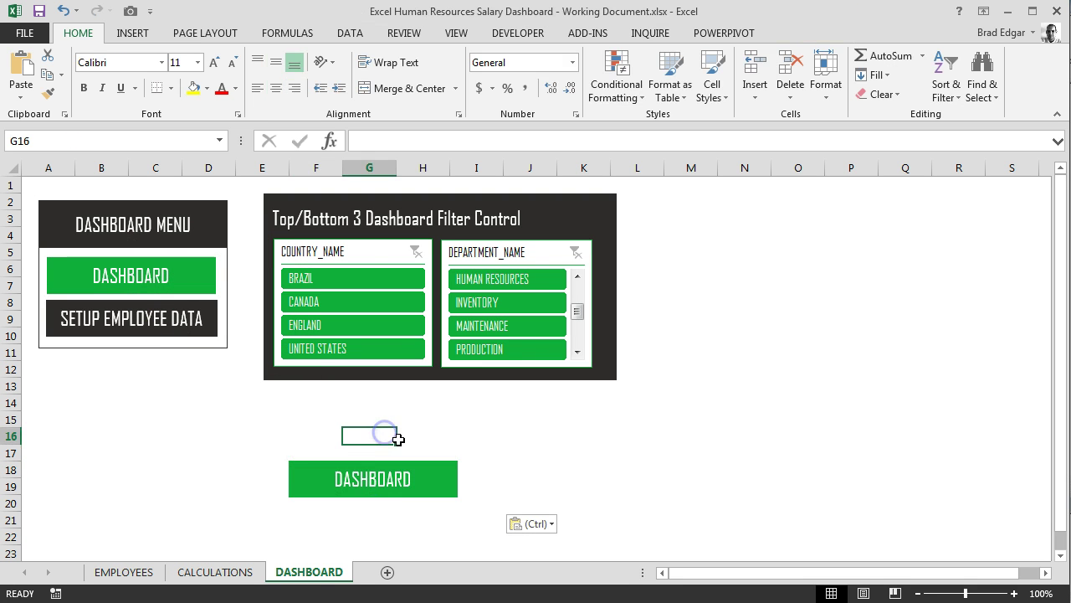
# Reselect the pasted DASHBOARD button below the filter panel
pyautogui.rightClick(393, 464)
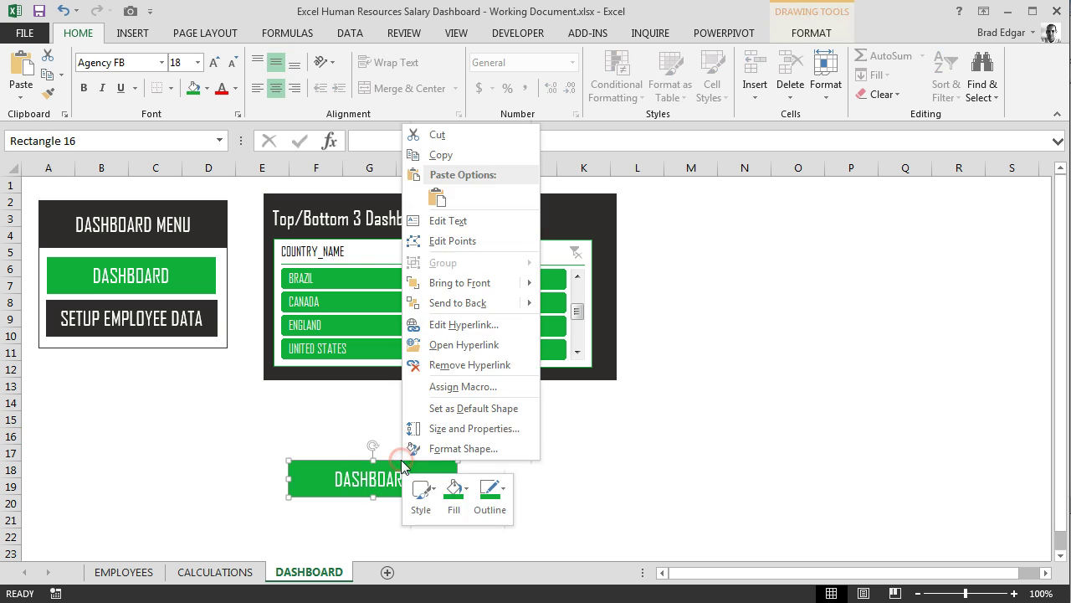
pyautogui.click(374, 461)
pyautogui.click(231, 409)
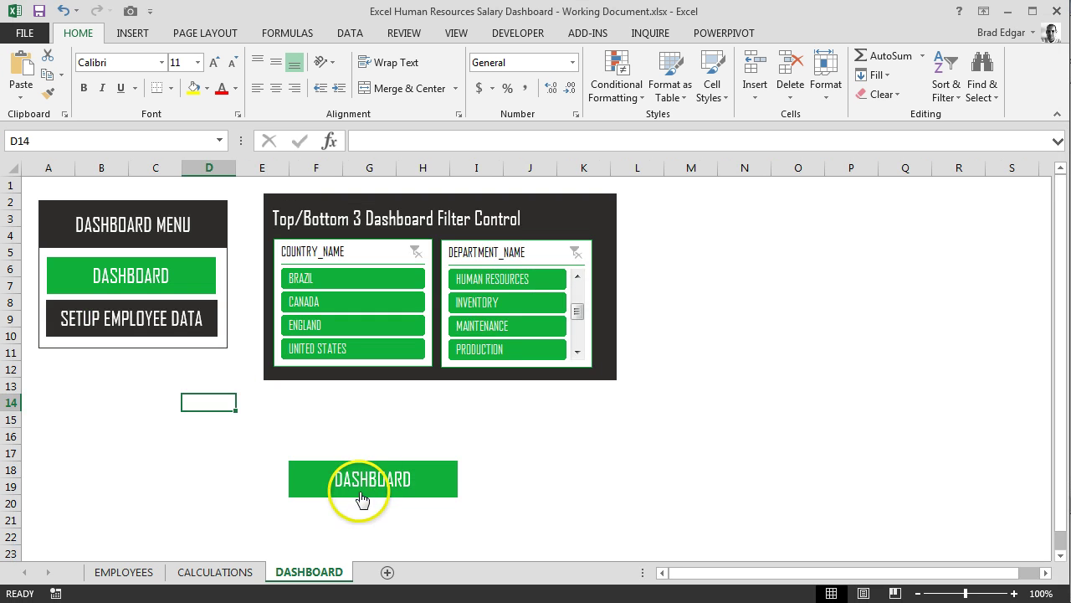
pyautogui.rightClick(376, 477)
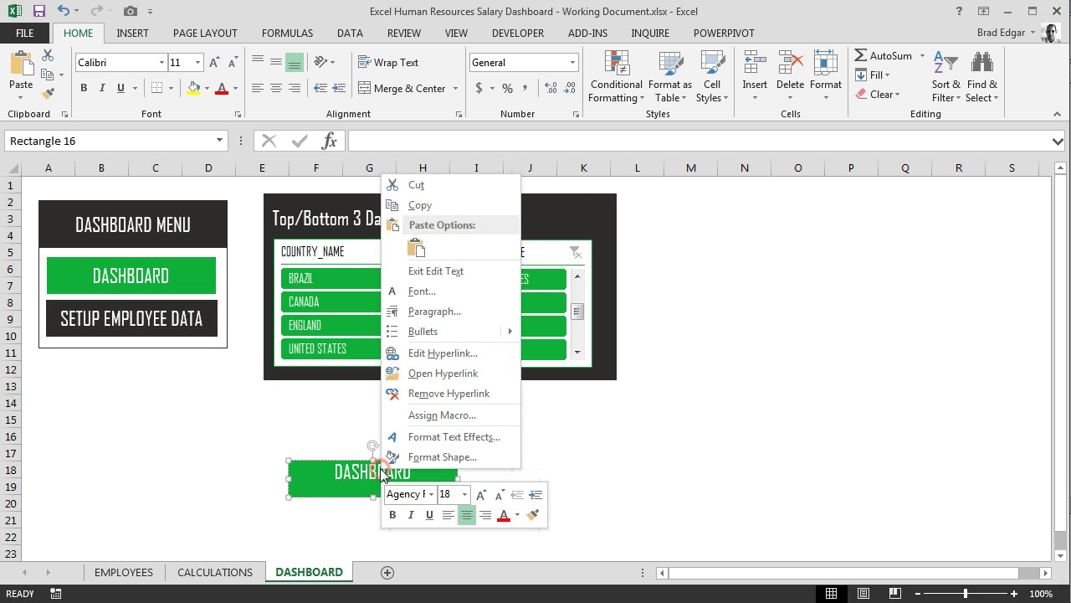
pyautogui.rightClick(333, 466)
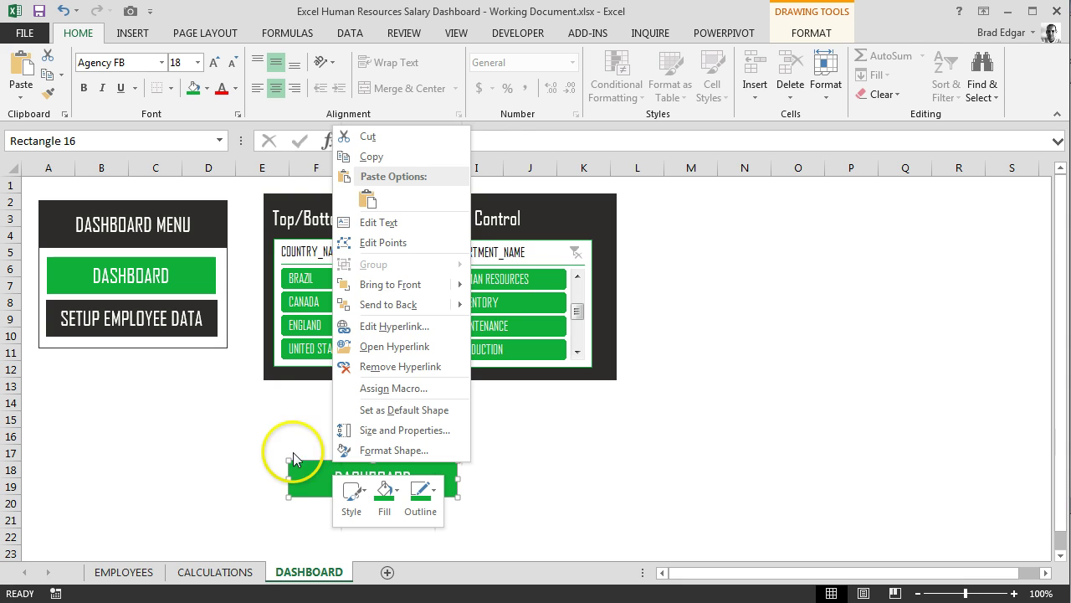
pyautogui.rightClick(308, 465)
pyautogui.click(270, 447)
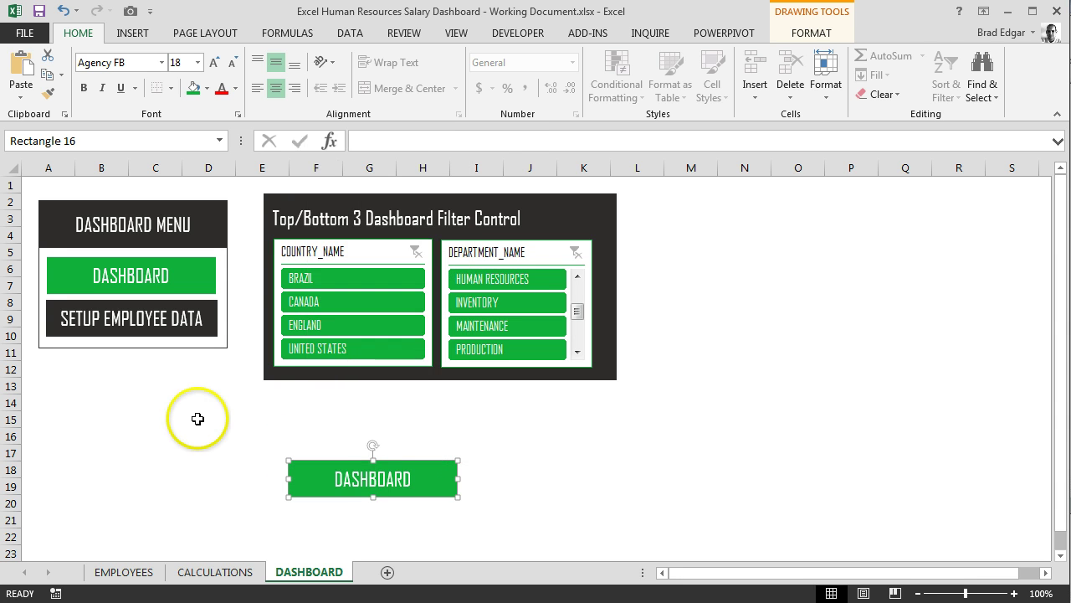
pyautogui.click(341, 465)
# Delete the pasted DASHBOARD button and start picking the Top 3 compensation shapes
pyautogui.press('Delete')
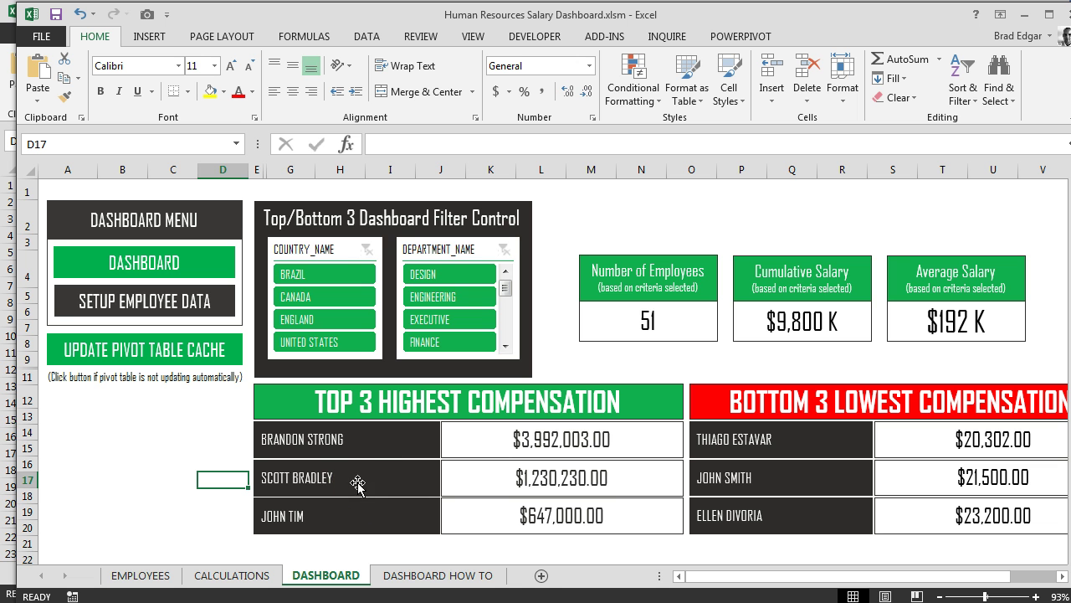
pyautogui.rightClick(290, 390)
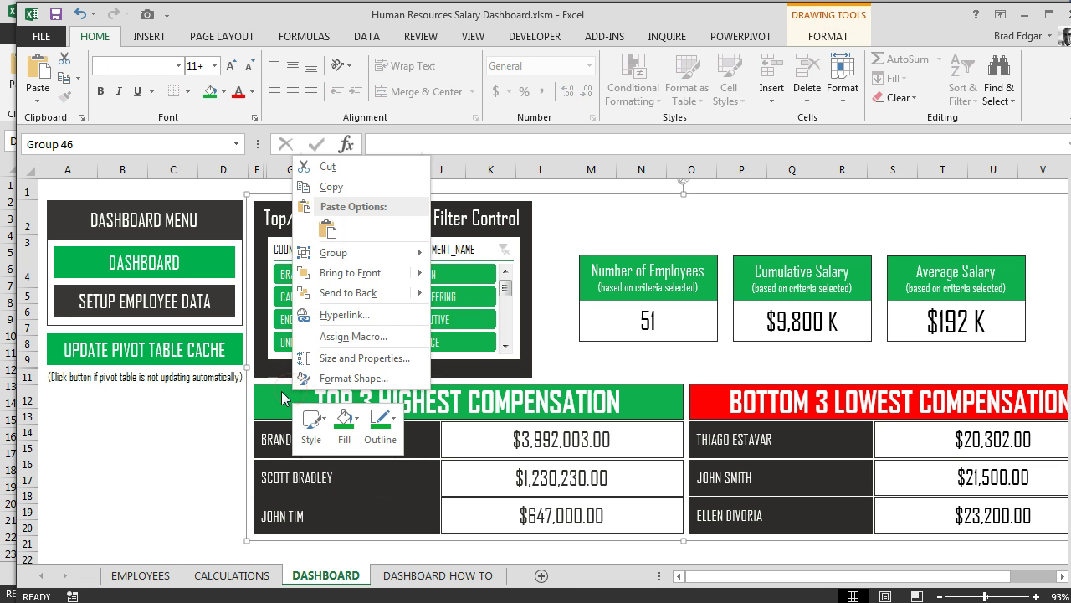
pyautogui.press('Escape')
pyautogui.click(289, 387)
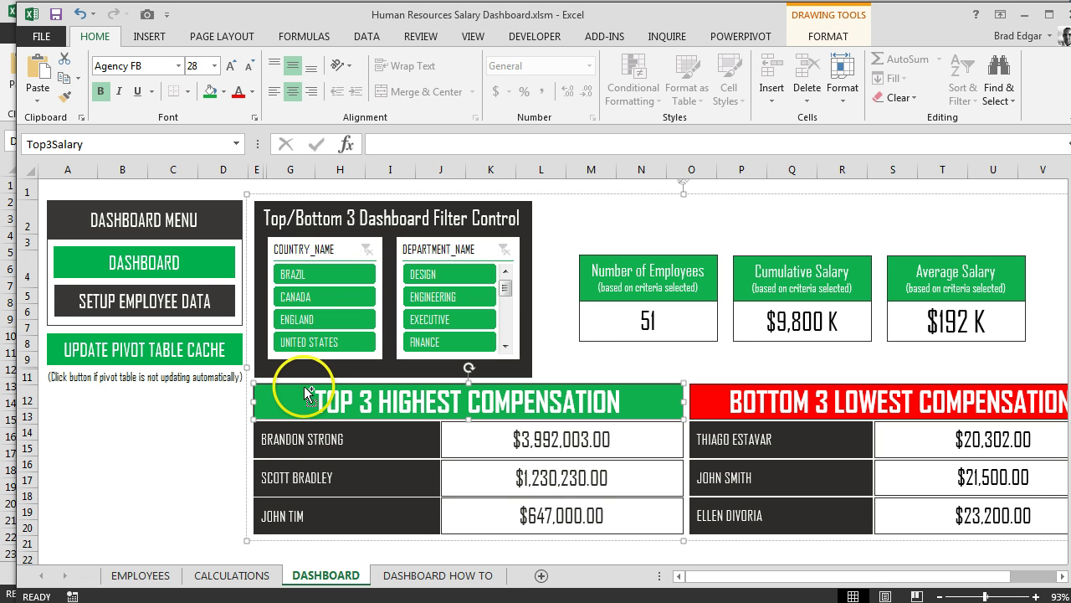
pyautogui.click(362, 436)
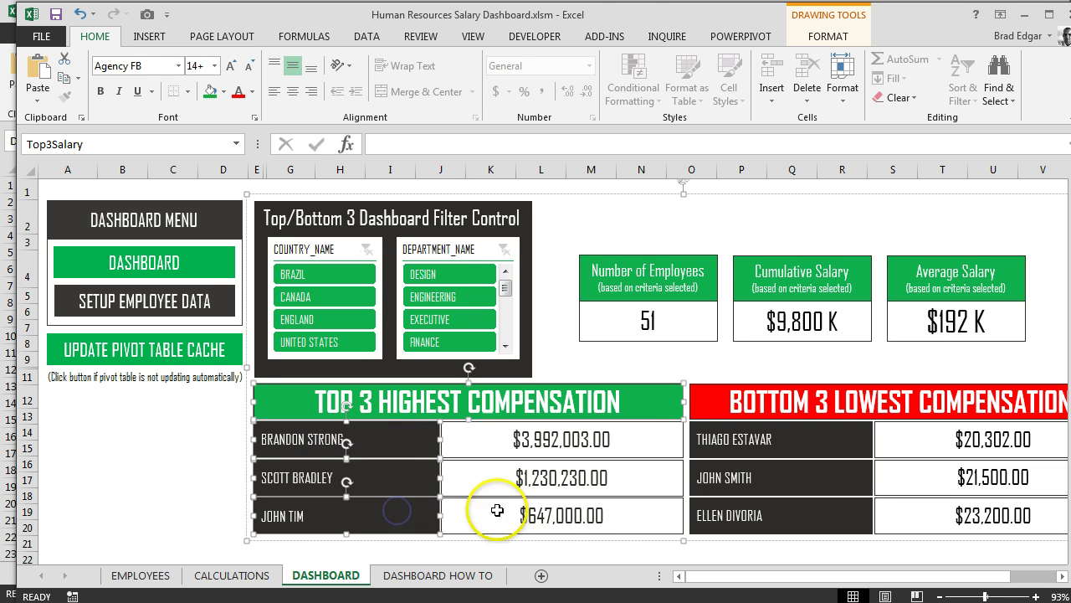
pyautogui.keyDown('shift'); pyautogui.click(490, 507); pyautogui.keyUp('shift')
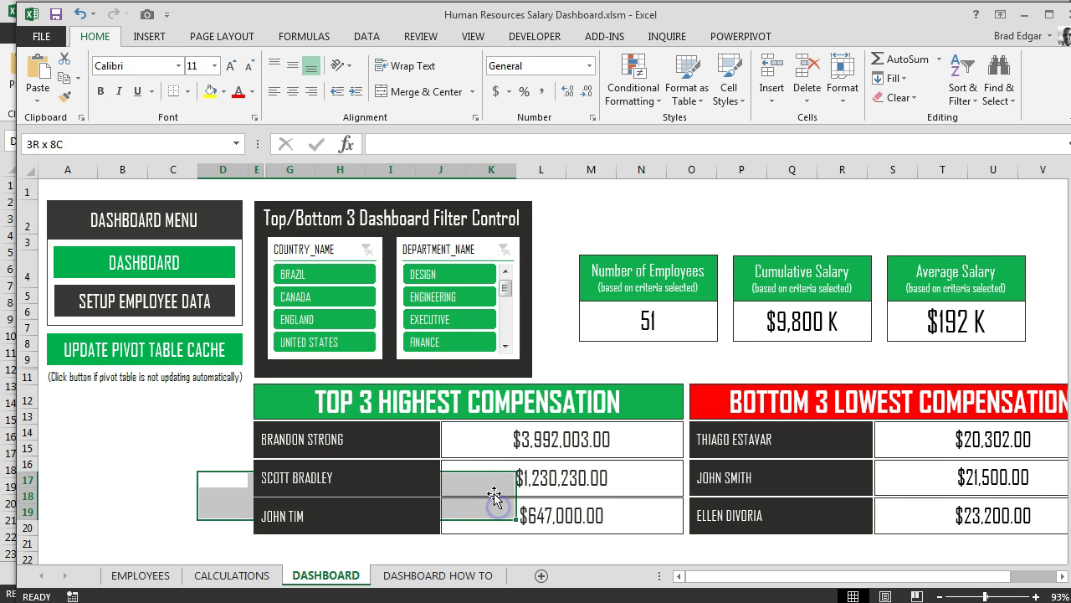
# Select the TOP 3 HIGHEST COMPENSATION header and the three name boxes
pyautogui.click(416, 442)
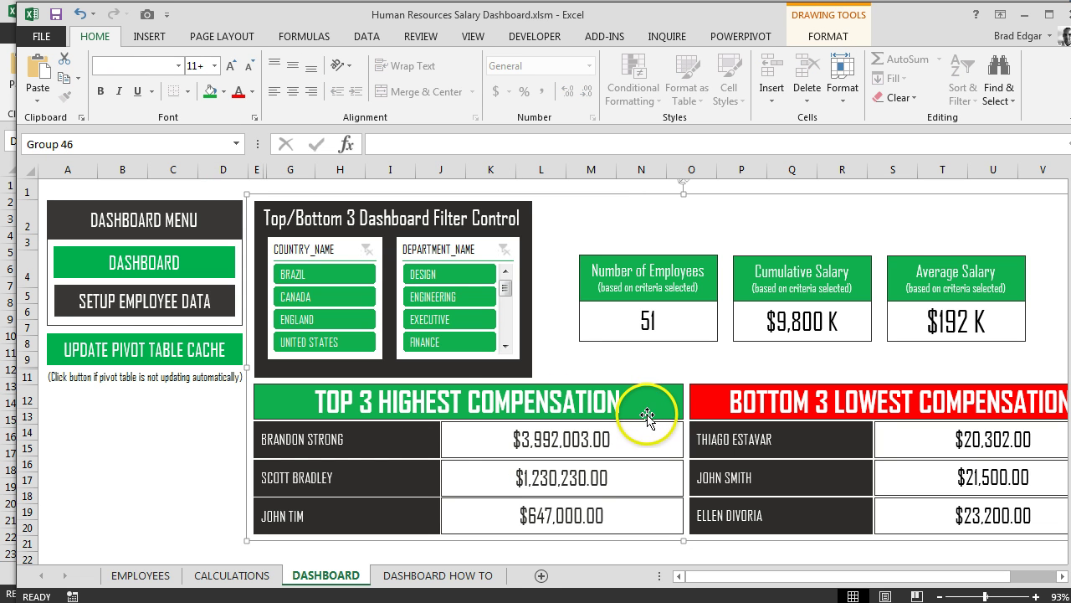
pyautogui.click(585, 404)
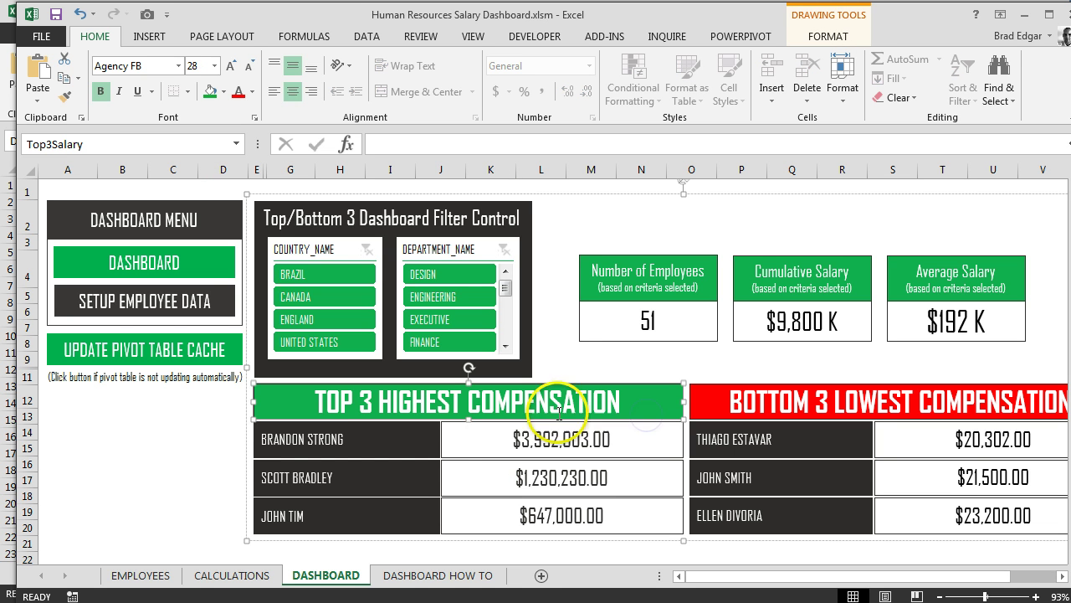
pyautogui.keyDown('ctrl'); pyautogui.click(430, 441); pyautogui.keyUp('ctrl')
pyautogui.keyDown('ctrl'); pyautogui.click(421, 478); pyautogui.keyUp('ctrl')
pyautogui.keyDown('ctrl'); pyautogui.click(417, 517); pyautogui.keyUp('ctrl')
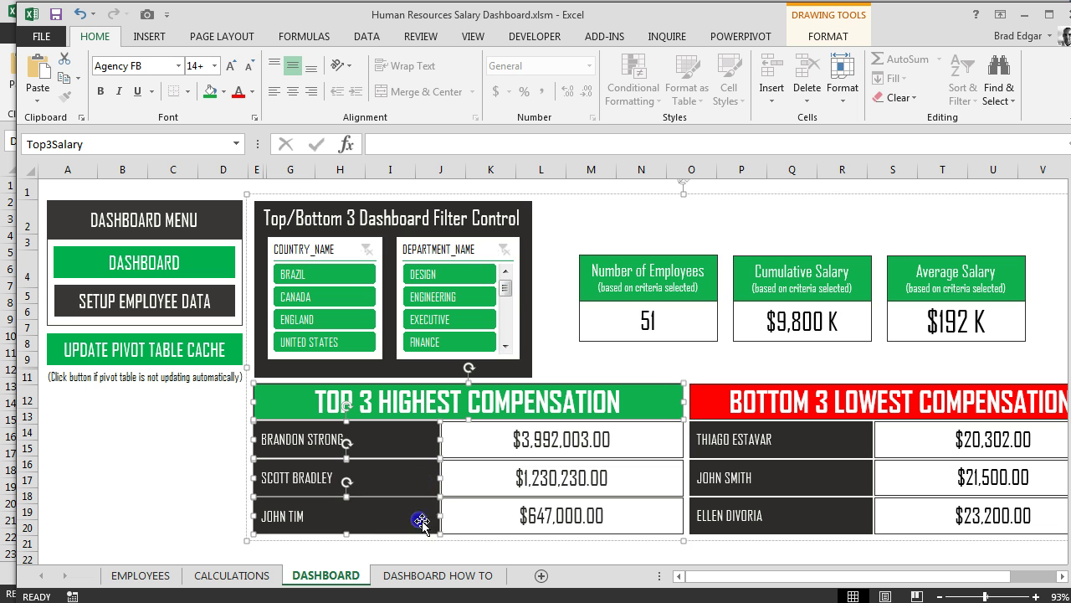
pyautogui.keyDown('ctrl'); pyautogui.click(467, 531); pyautogui.keyUp('ctrl')
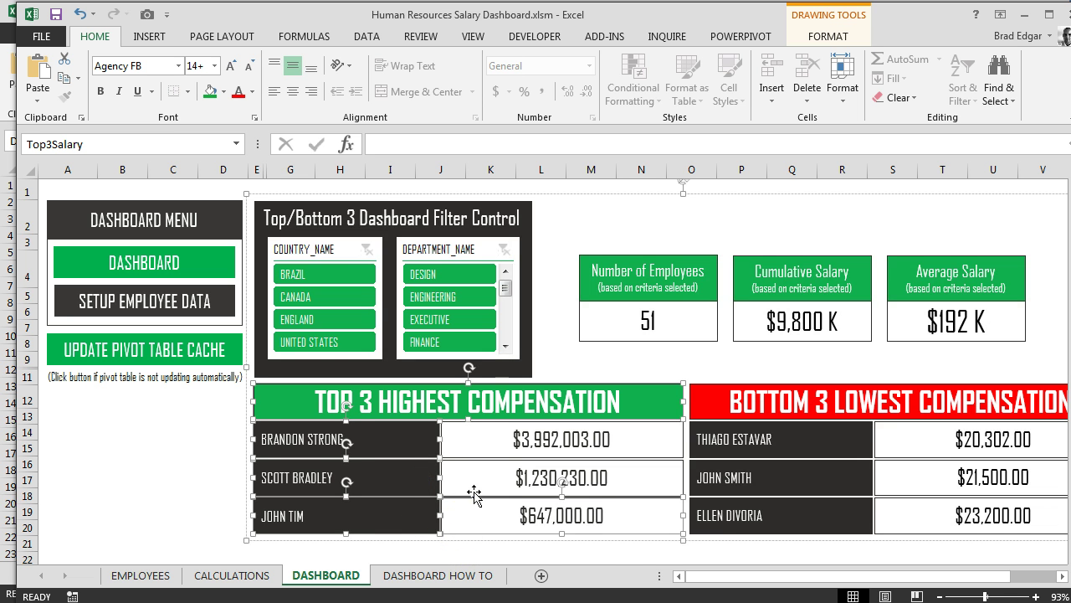
pyautogui.keyDown('ctrl'); pyautogui.click(474, 493); pyautogui.keyUp('ctrl')
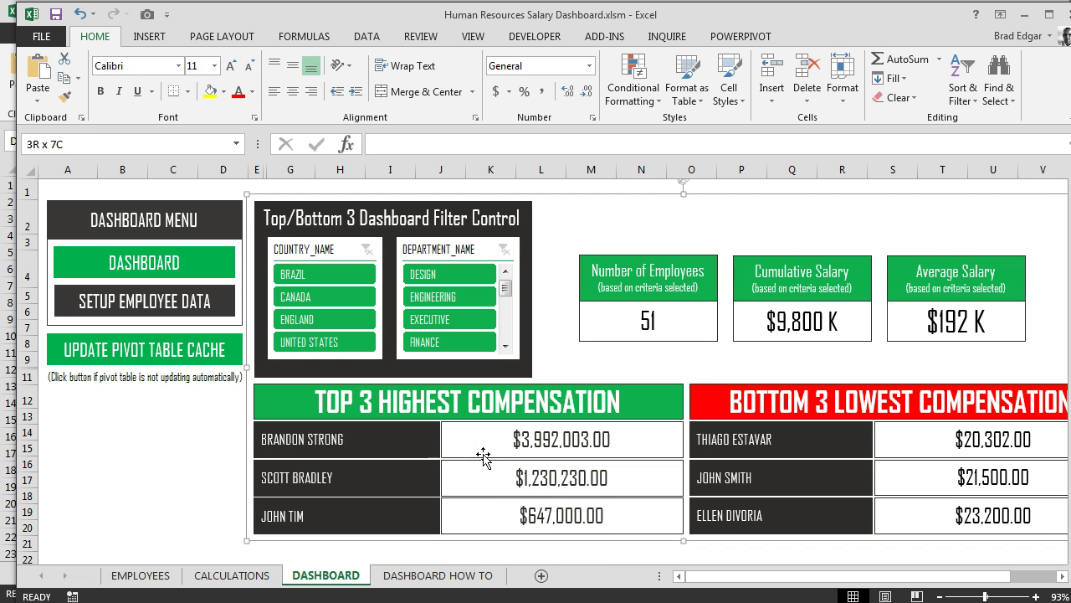
pyautogui.click(481, 454)
pyautogui.keyDown('ctrl'); pyautogui.click(471, 493); pyautogui.keyUp('ctrl')
pyautogui.keyDown('ctrl'); pyautogui.click(474, 523); pyautogui.keyUp('ctrl')
pyautogui.keyDown('ctrl'); pyautogui.click(401, 530); pyautogui.keyUp('ctrl')
pyautogui.keyDown('ctrl'); pyautogui.click(393, 452); pyautogui.keyUp('ctrl')
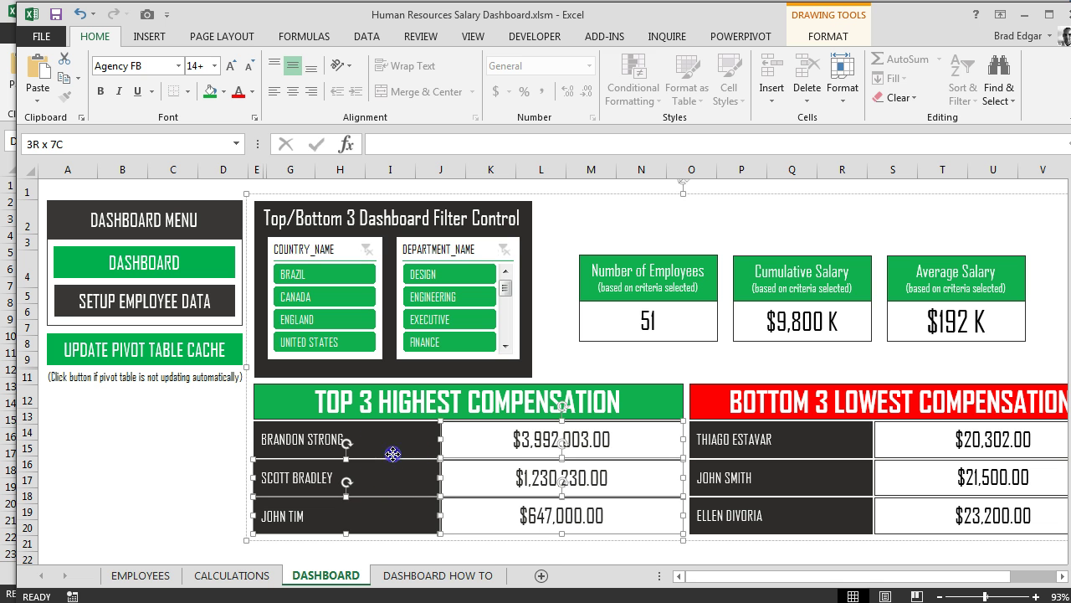
pyautogui.keyDown('ctrl'); pyautogui.click(400, 418); pyautogui.keyUp('ctrl')
pyautogui.click(514, 435)
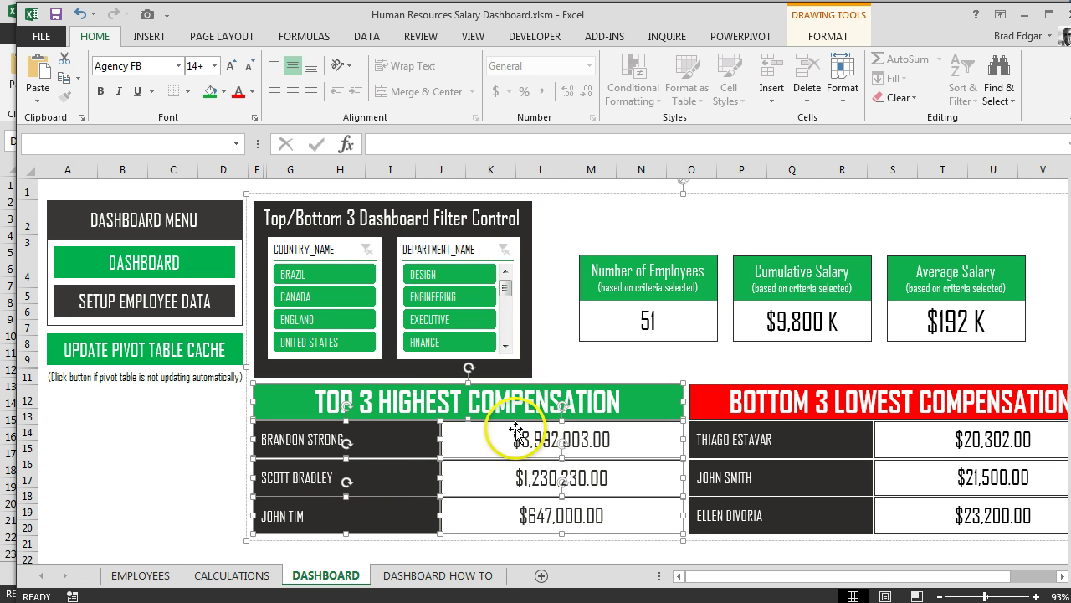
pyautogui.click(330, 578)
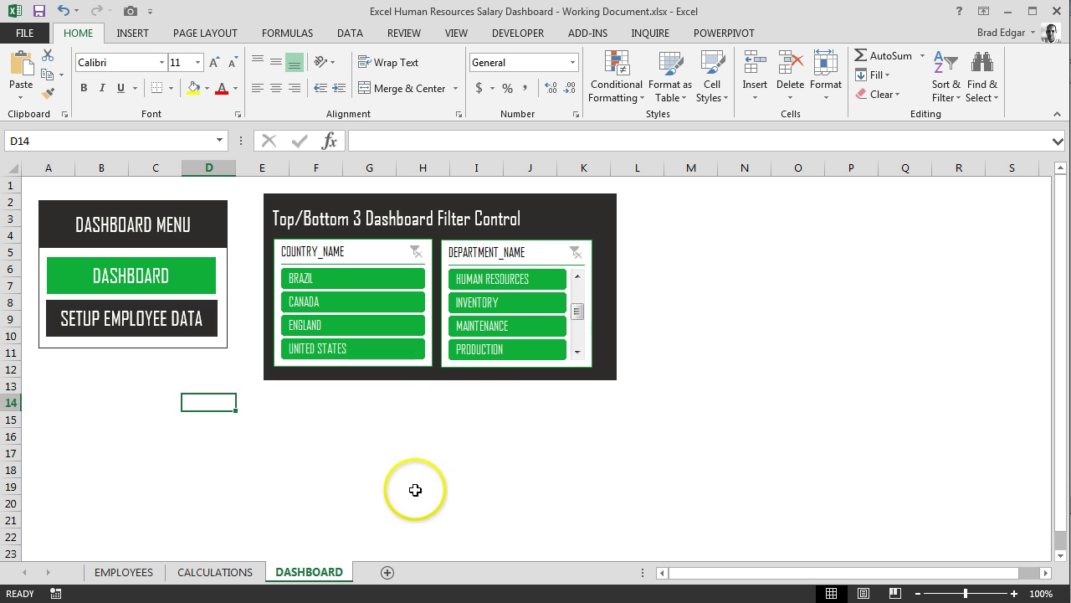
# Paste the Top 3 table into the working dashboard and position it below the filter control
pyautogui.hotkey('ctrl', 'v')
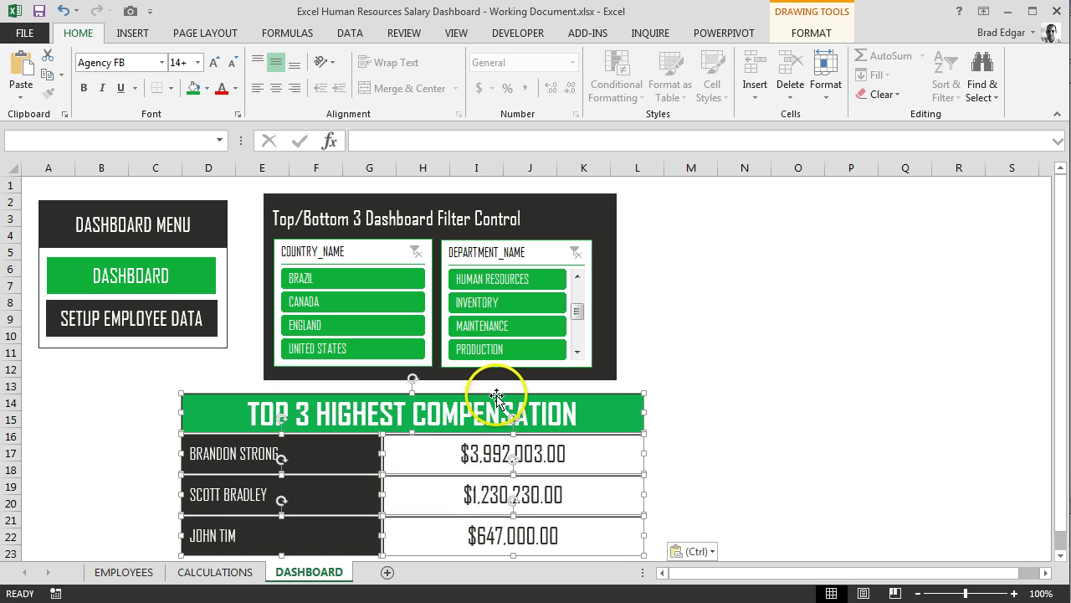
pyautogui.moveTo(492, 393); pyautogui.dragTo(577, 388)
pyautogui.scroll(-1, 559, 412)
pyautogui.click(469, 536)
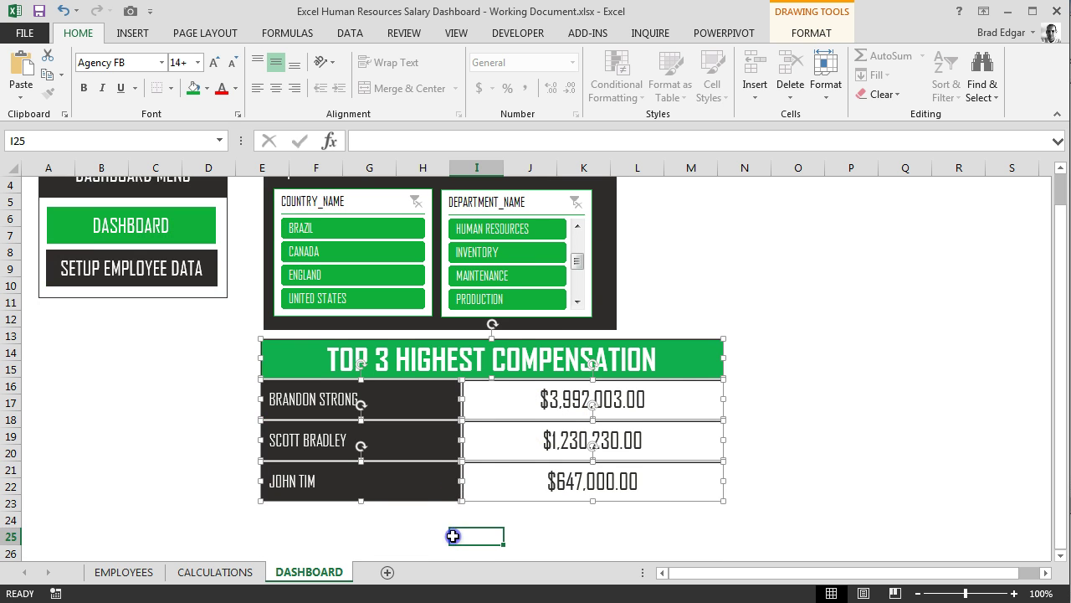
pyautogui.click(357, 400)
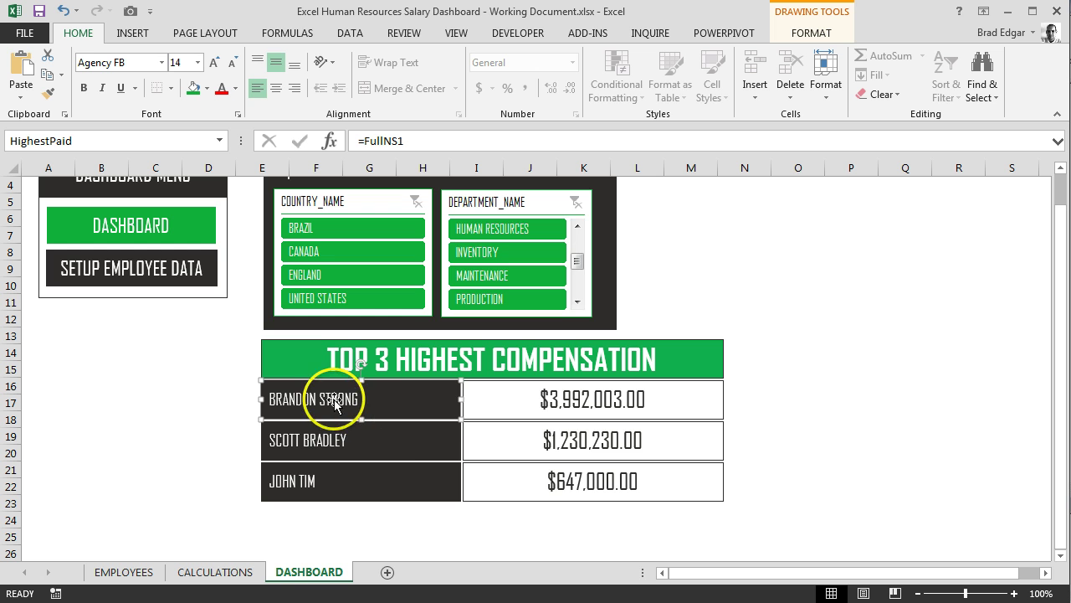
pyautogui.press('Delete')
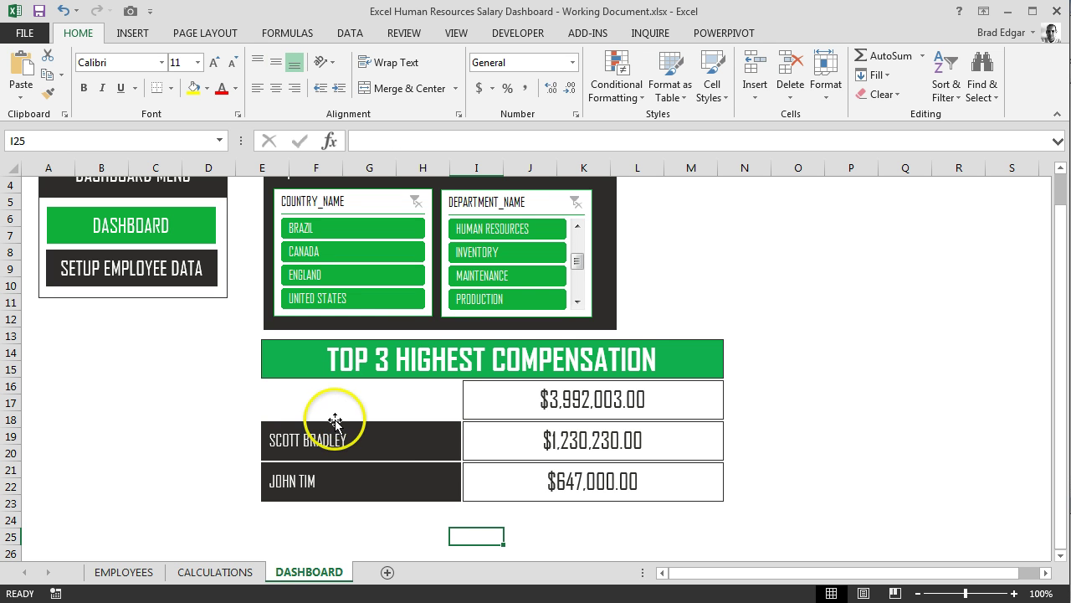
pyautogui.hotkey('ctrl', 'z')
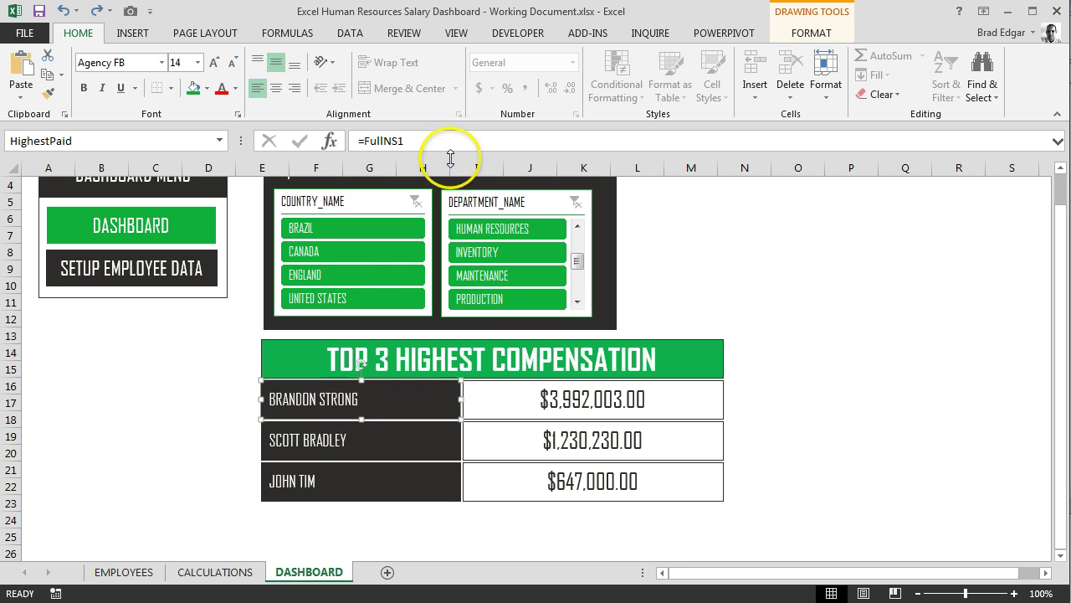
pyautogui.click(437, 143)
pyautogui.press('BackSpace')
pyautogui.press('BackSpace')
pyautogui.press('BackSpace')
pyautogui.press('BackSpace')
pyautogui.press('BackSpace')
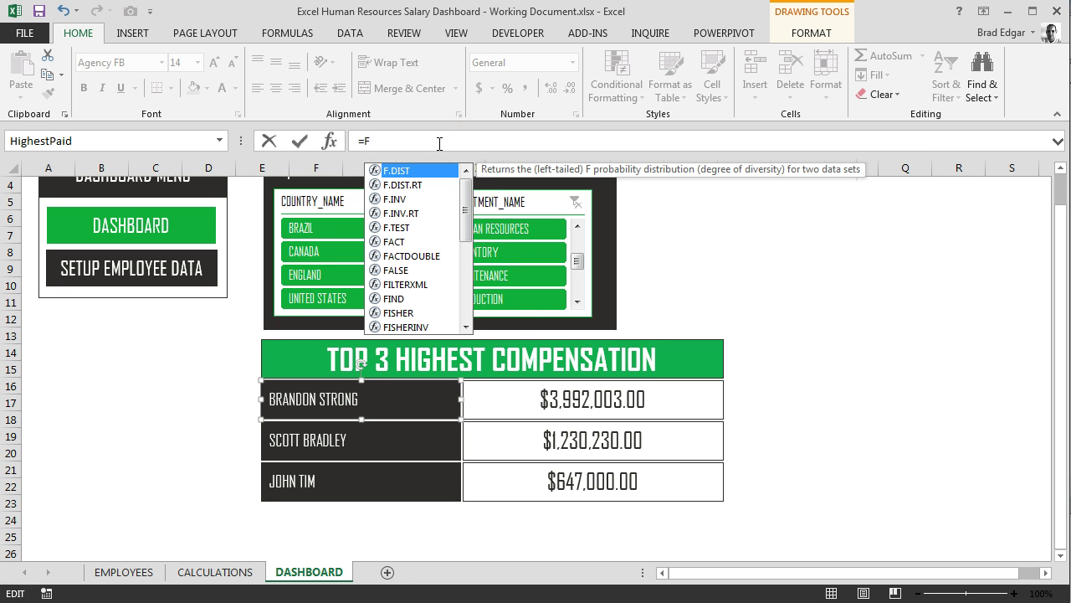
pyautogui.press('BackSpace')
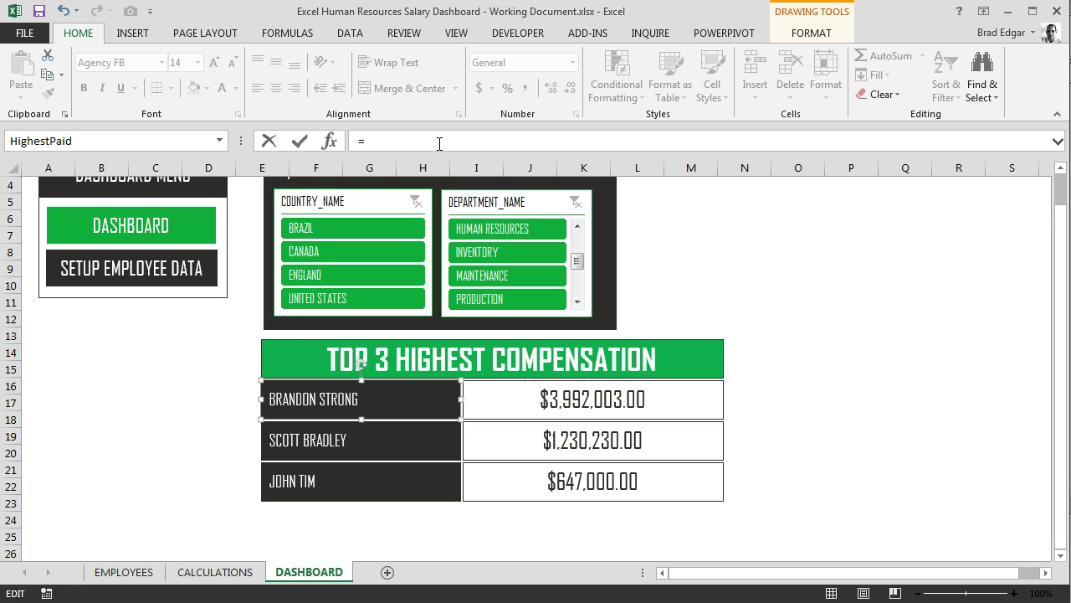
pyautogui.write('opn')
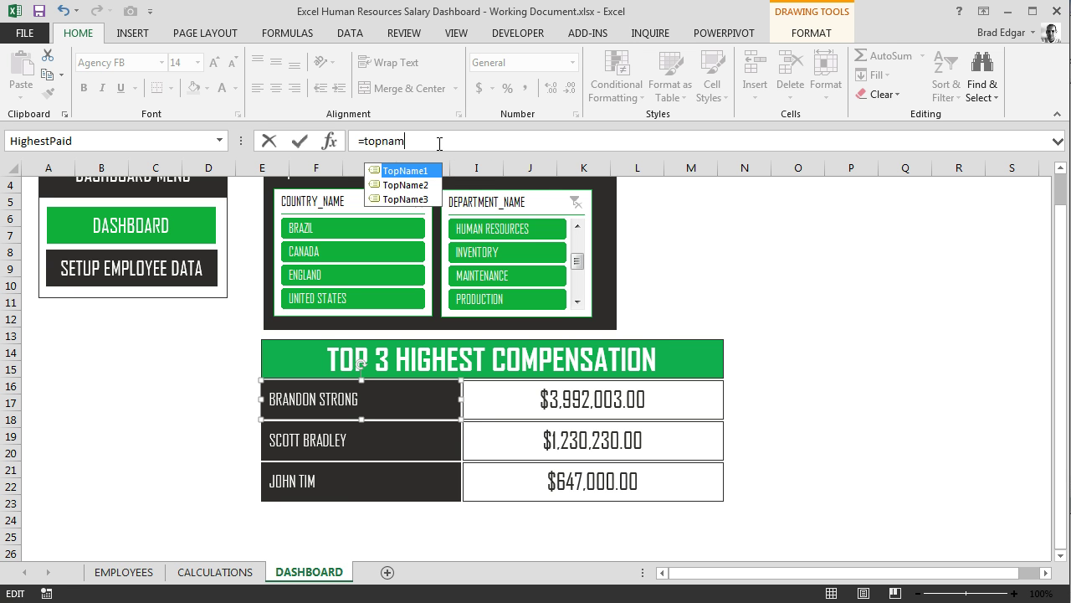
pyautogui.write('am')
pyautogui.press('Tab')
pyautogui.press('Return')
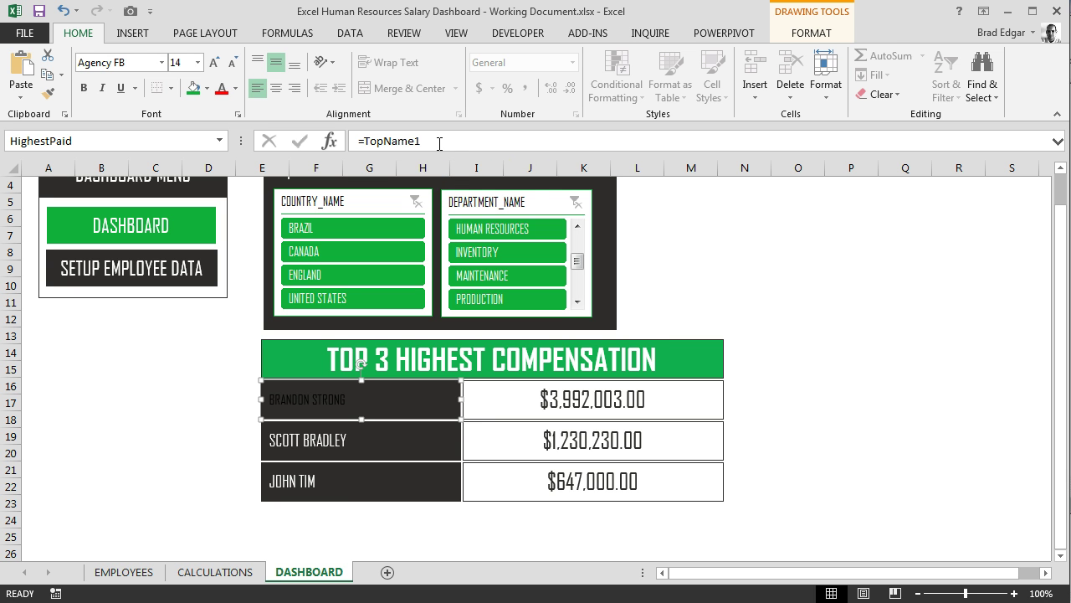
# Style the name box with 18 pt white text on a dark fill
pyautogui.click(198, 63)
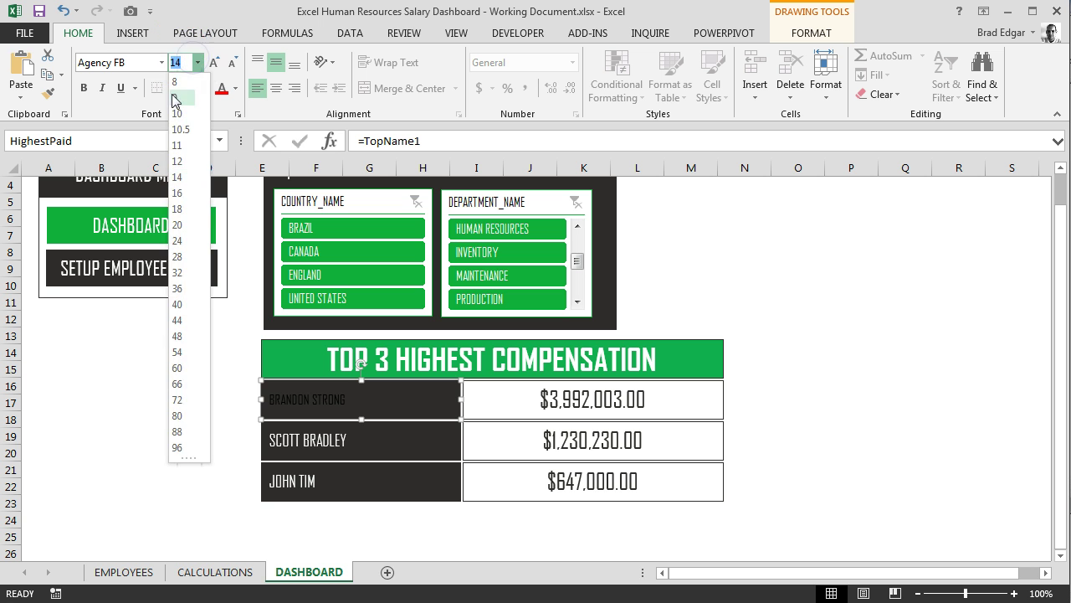
pyautogui.click(177, 210)
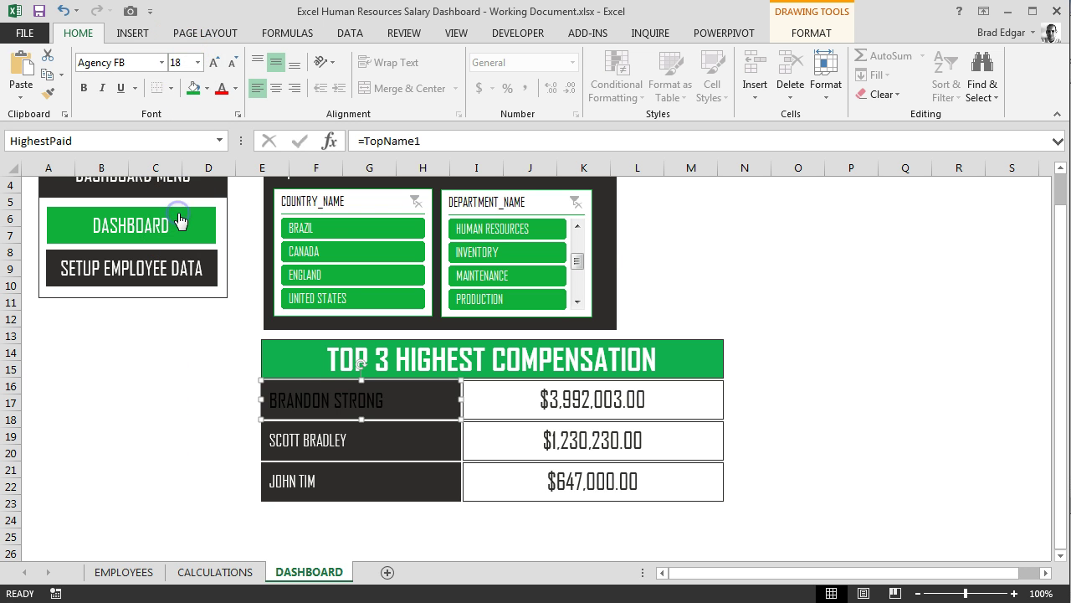
pyautogui.click(207, 87)
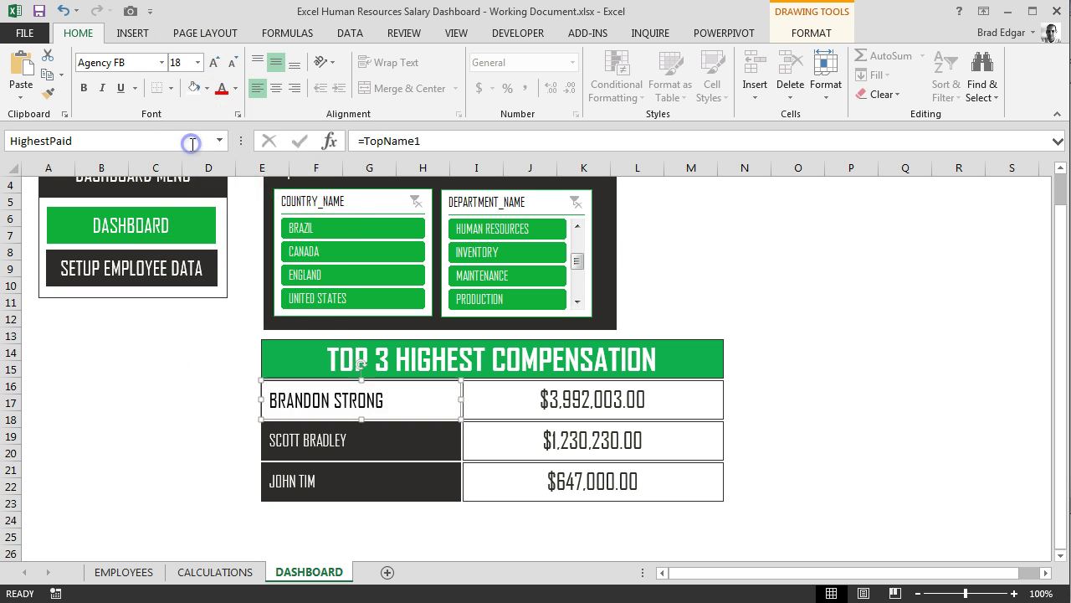
pyautogui.click(194, 88)
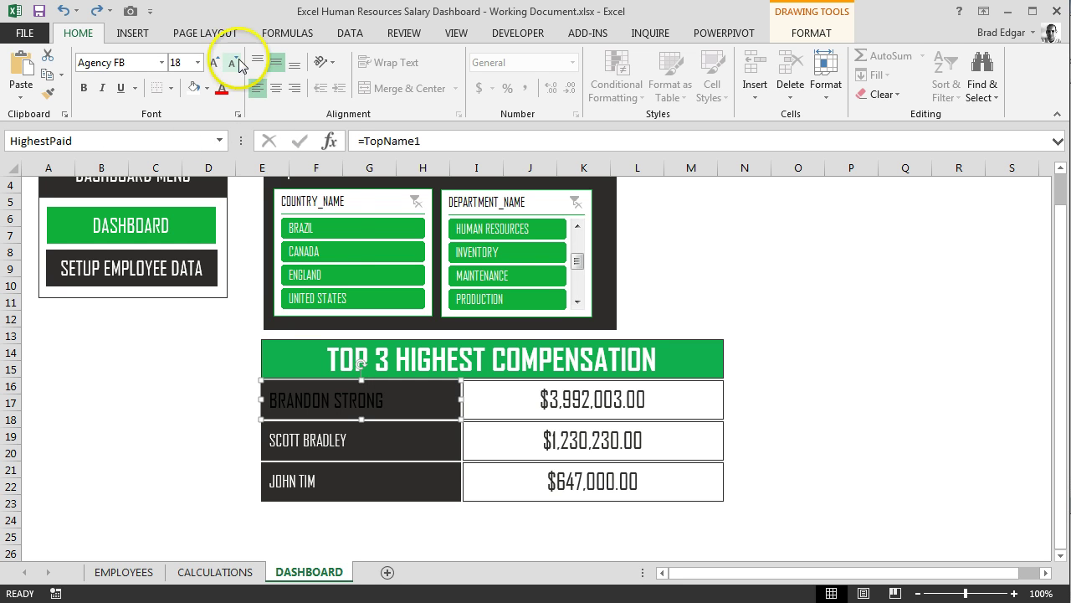
pyautogui.click(239, 88)
pyautogui.click(222, 144)
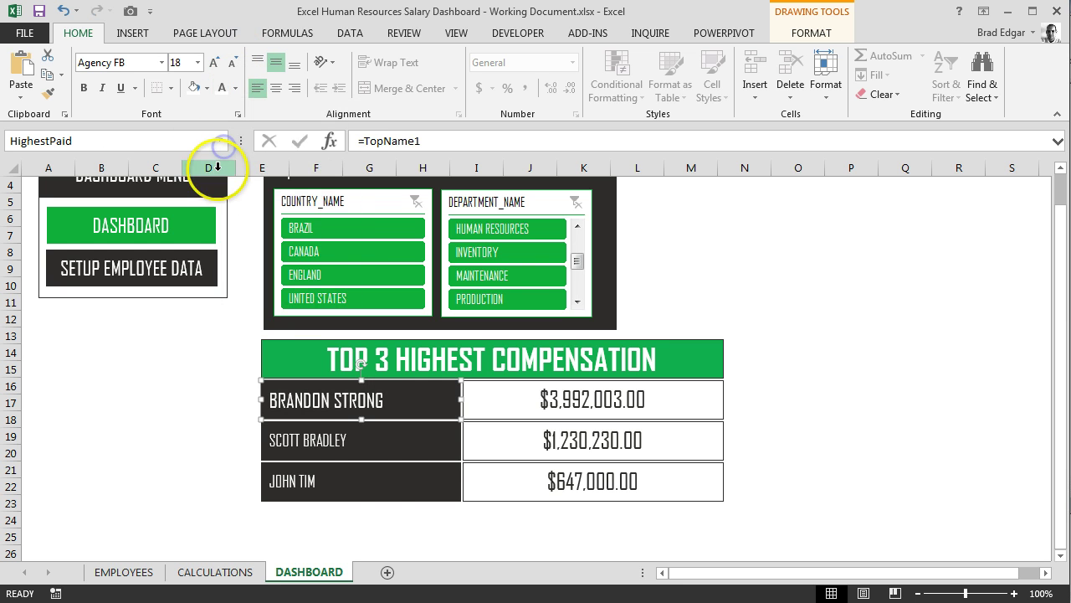
pyautogui.click(374, 445)
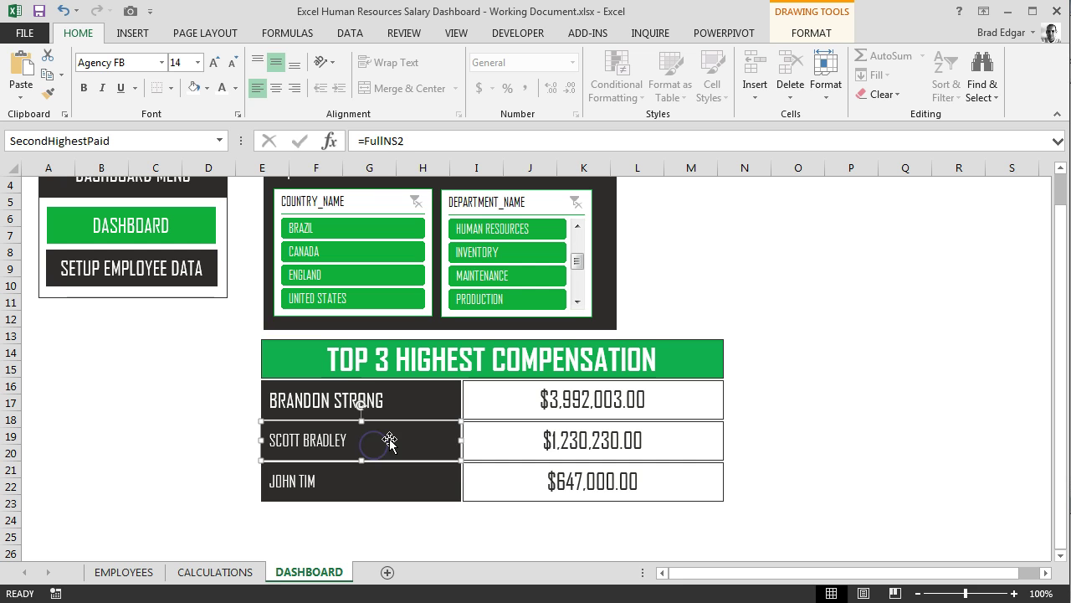
# Replace the second name box's FullNS2 link with =TopName2
pyautogui.click(420, 142)
pyautogui.press('BackSpace')
pyautogui.press('BackSpace')
pyautogui.press('BackSpace')
pyautogui.press('BackSpace')
pyautogui.press('BackSpace')
pyautogui.press('BackSpace')
pyautogui.press('BackSpace')
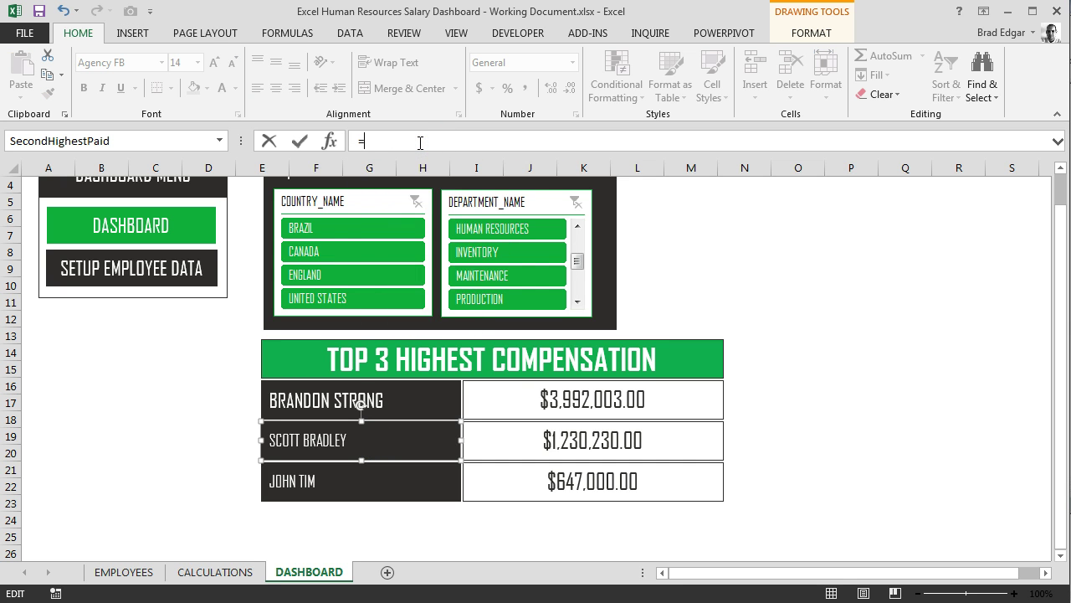
pyautogui.write('topname2')
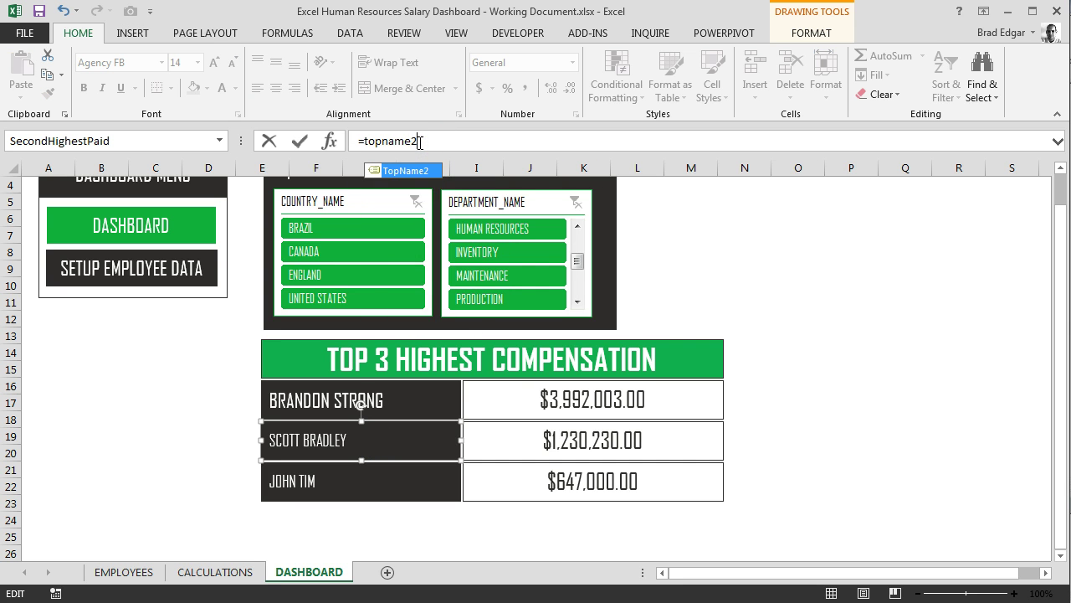
pyautogui.press('Tab')
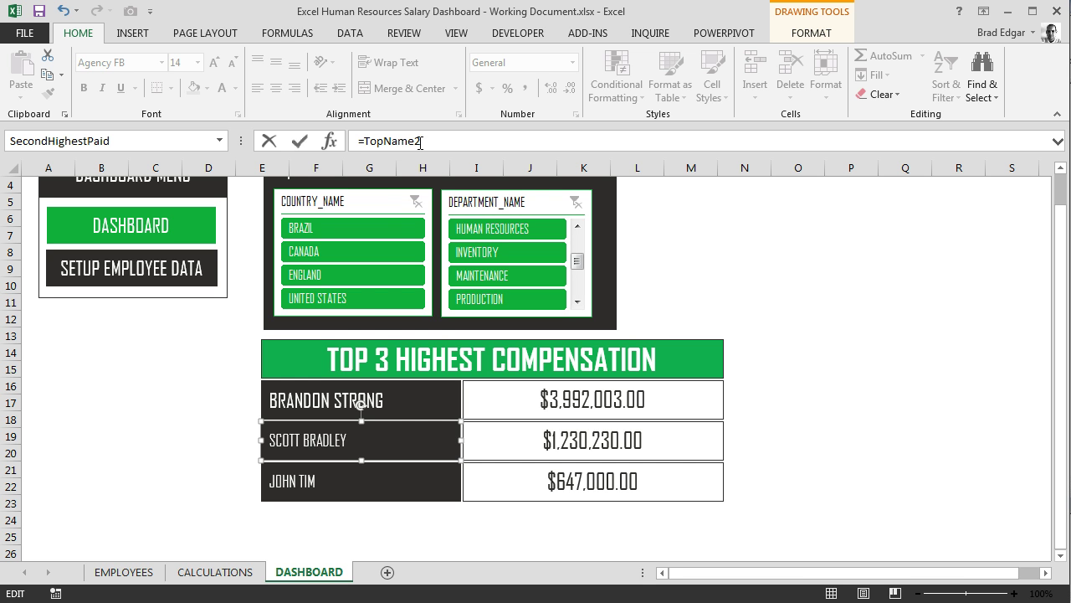
pyautogui.press('Return')
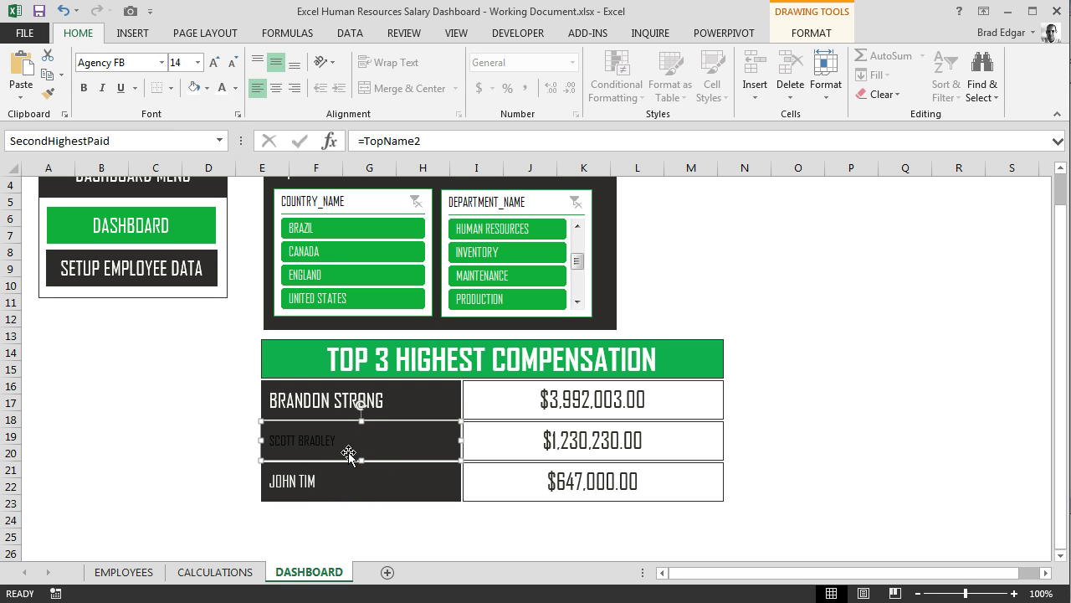
# Jump to the TopName2 range on CALCULATIONS, then return to the DASHBOARD to check the link
pyautogui.click(133, 140)
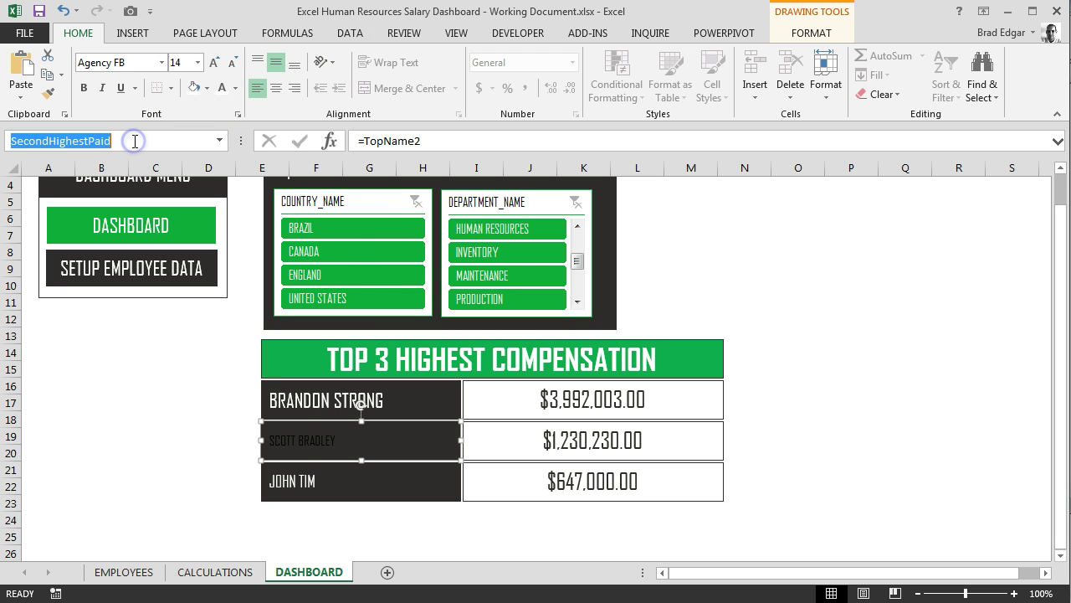
pyautogui.write('TO')
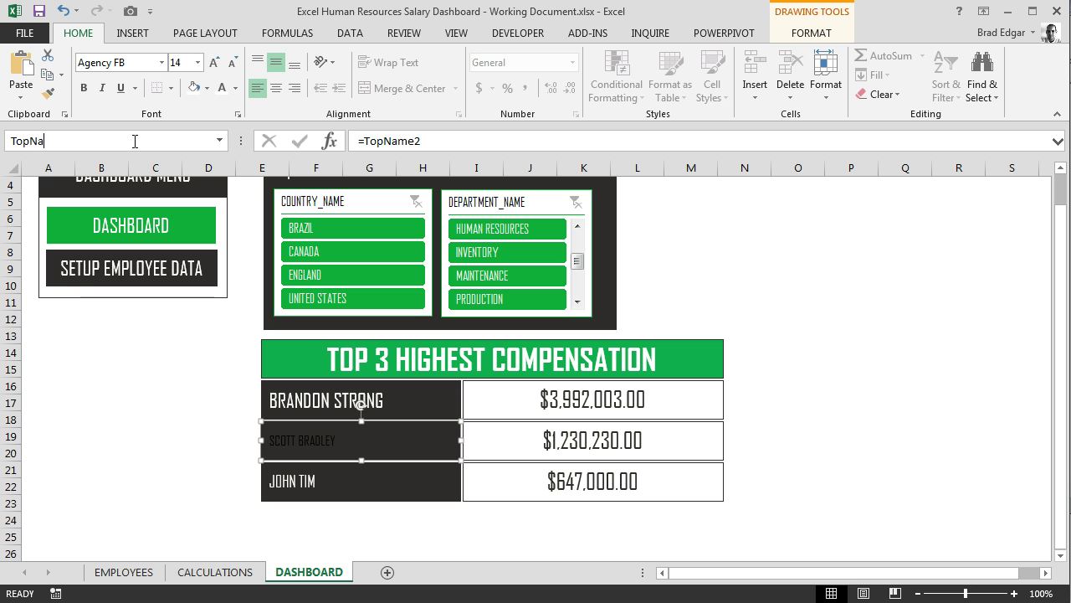
pyautogui.press('Return')
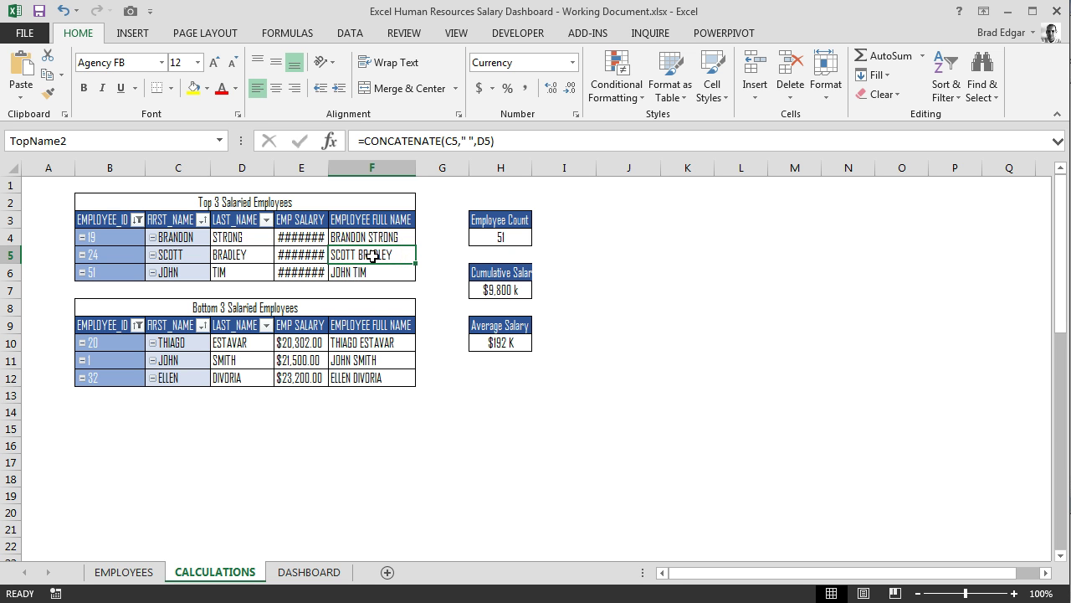
pyautogui.hotkey('ctrl', 'pageup')
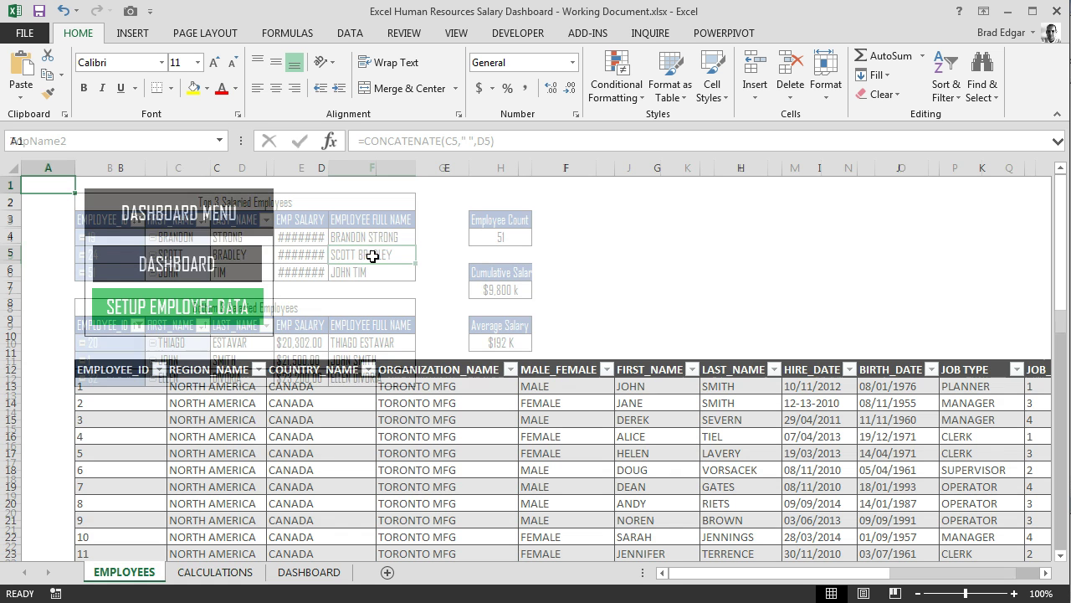
pyautogui.hotkey('ctrl', 'pagedown')
pyautogui.hotkey('ctrl', 'pagedown')
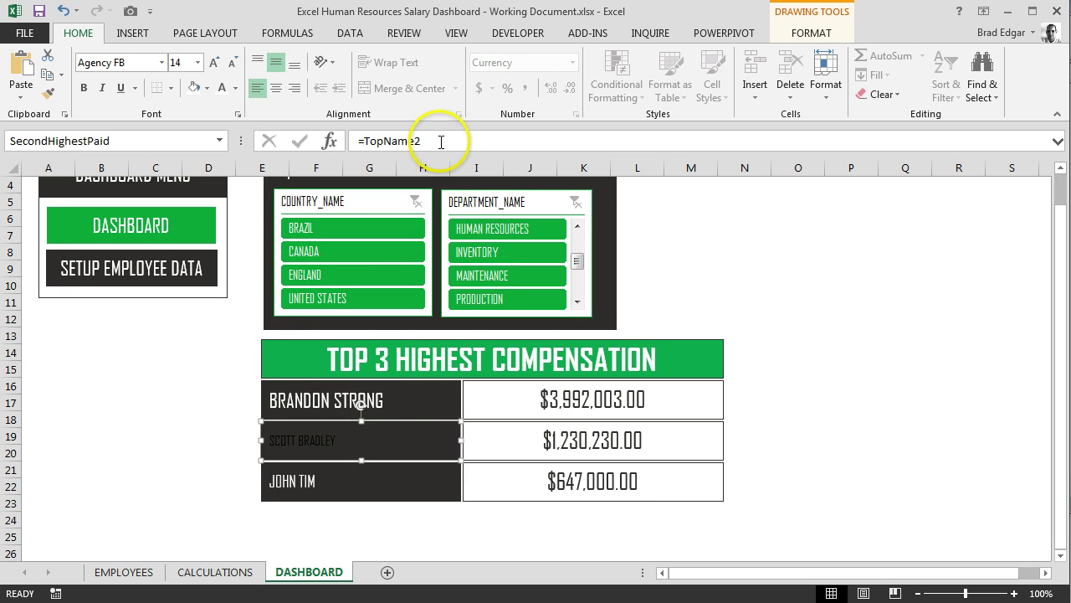
pyautogui.click(441, 141)
pyautogui.press('Escape')
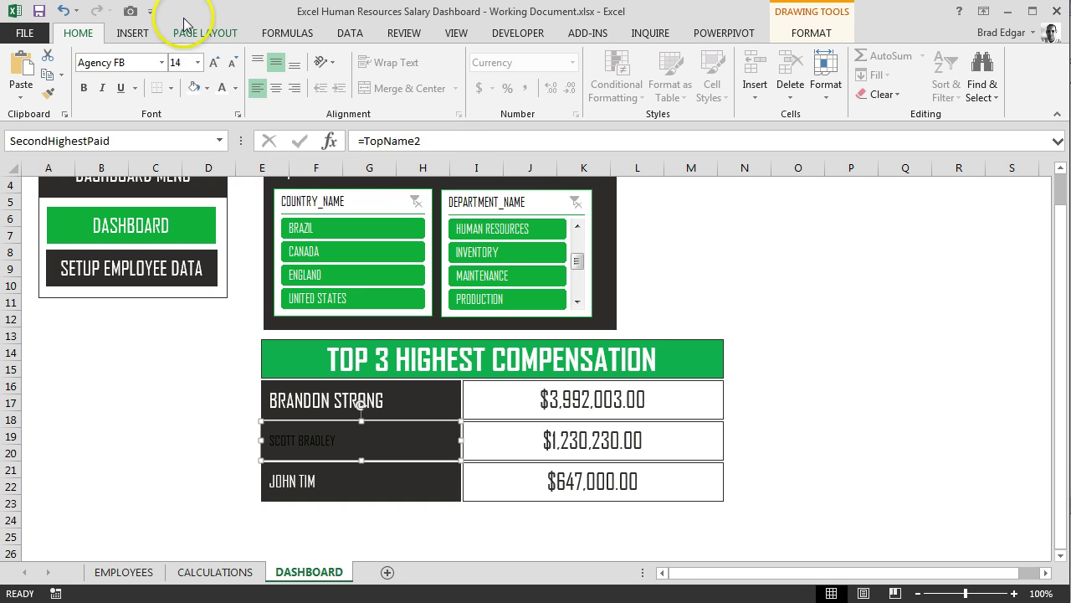
pyautogui.click(198, 63)
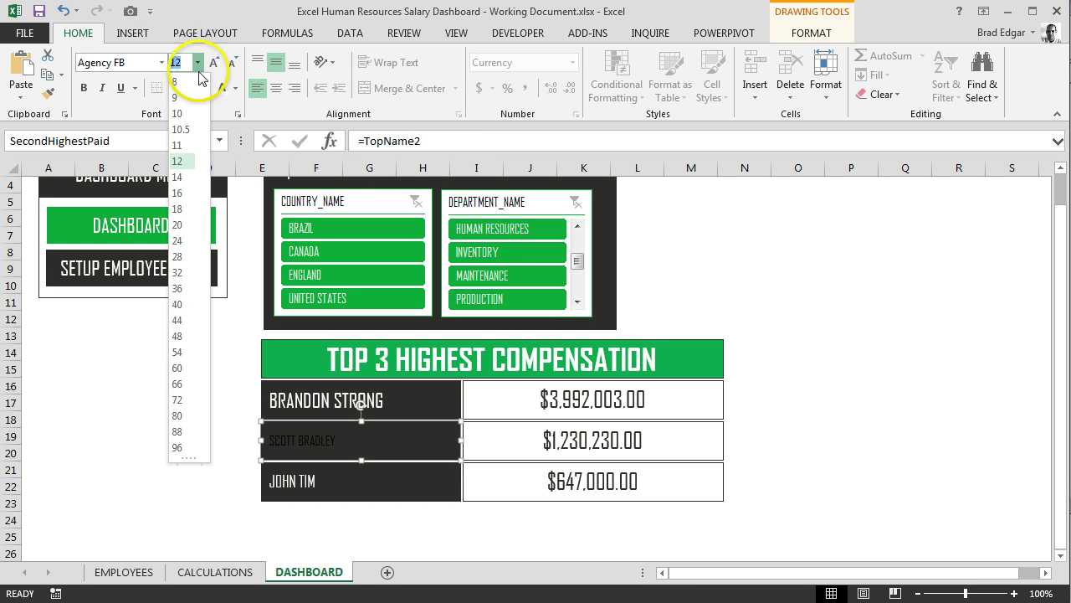
pyautogui.click(194, 212)
pyautogui.click(215, 63)
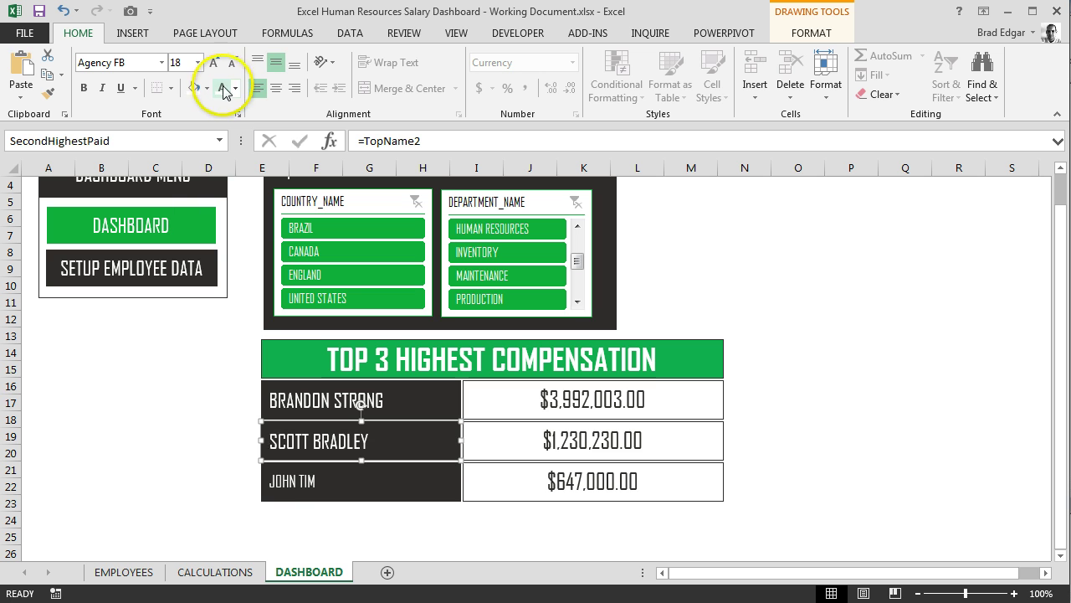
pyautogui.click(209, 404)
pyautogui.click(314, 492)
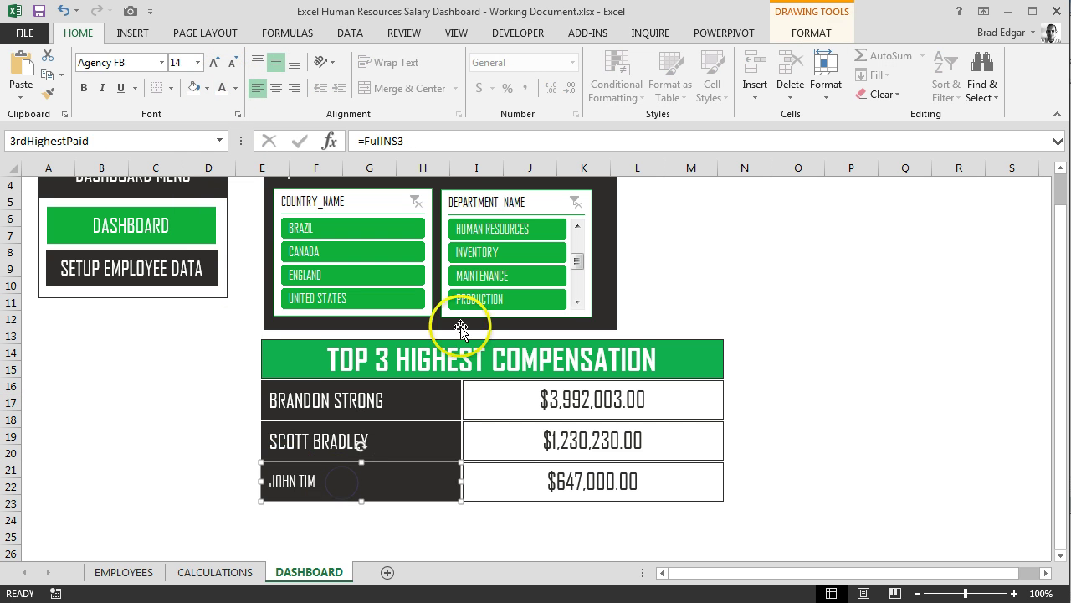
pyautogui.click(428, 137)
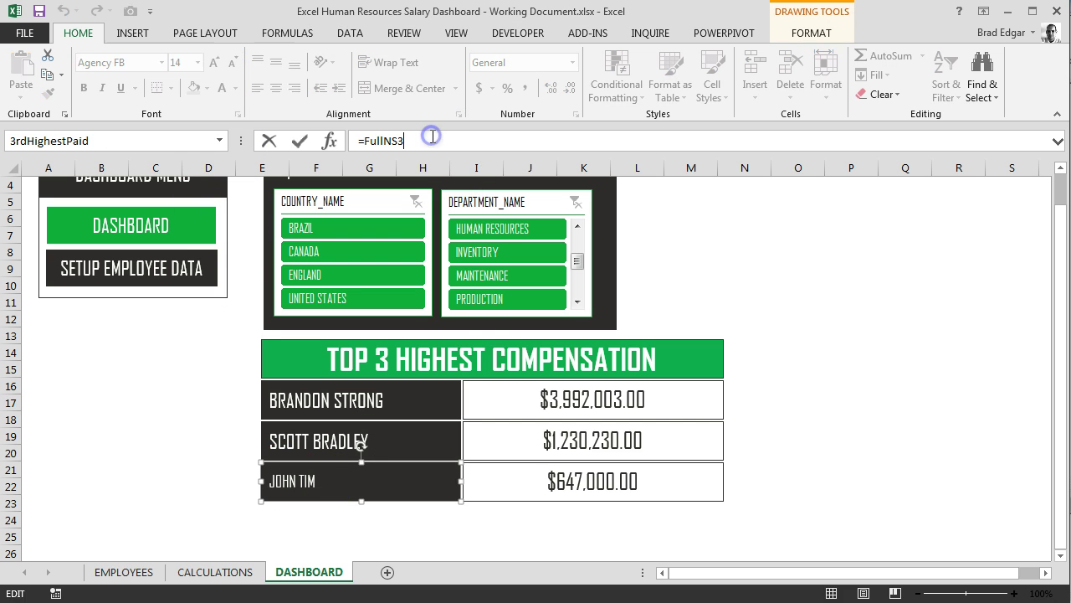
pyautogui.press('BackSpace')
pyautogui.press('BackSpace')
pyautogui.press('BackSpace')
pyautogui.write('T')
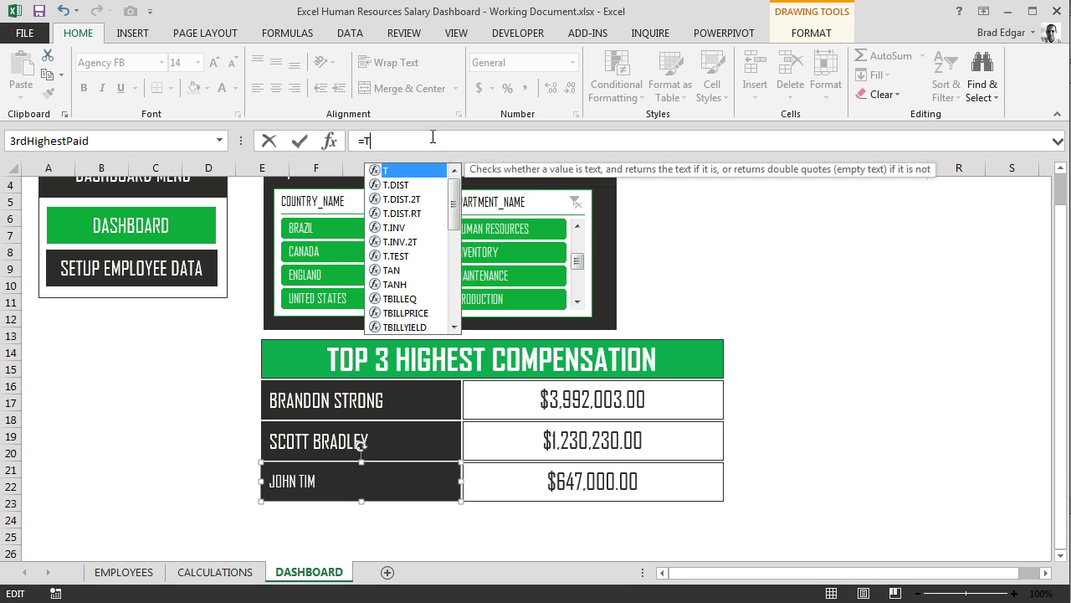
pyautogui.write('OP')
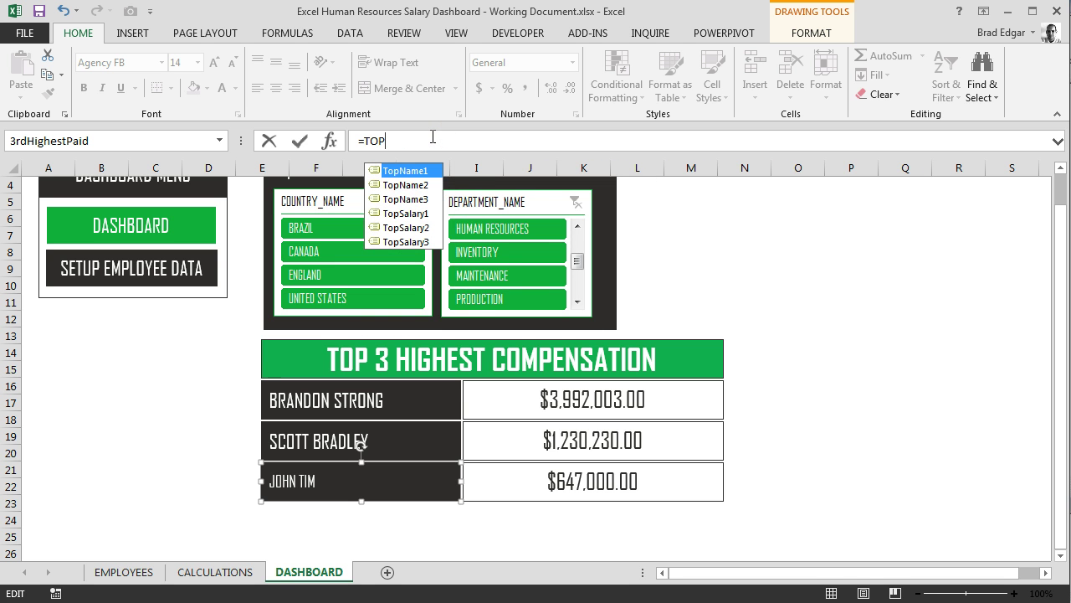
pyautogui.press('Down')
pyautogui.press('Down')
pyautogui.press('Return')
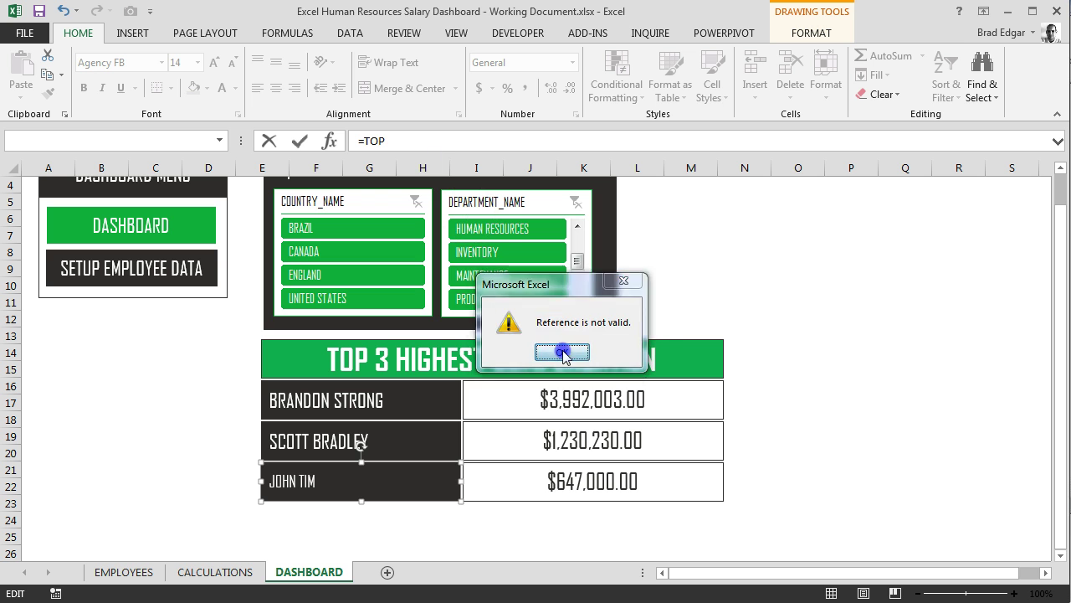
pyautogui.click(561, 352)
pyautogui.write('na')
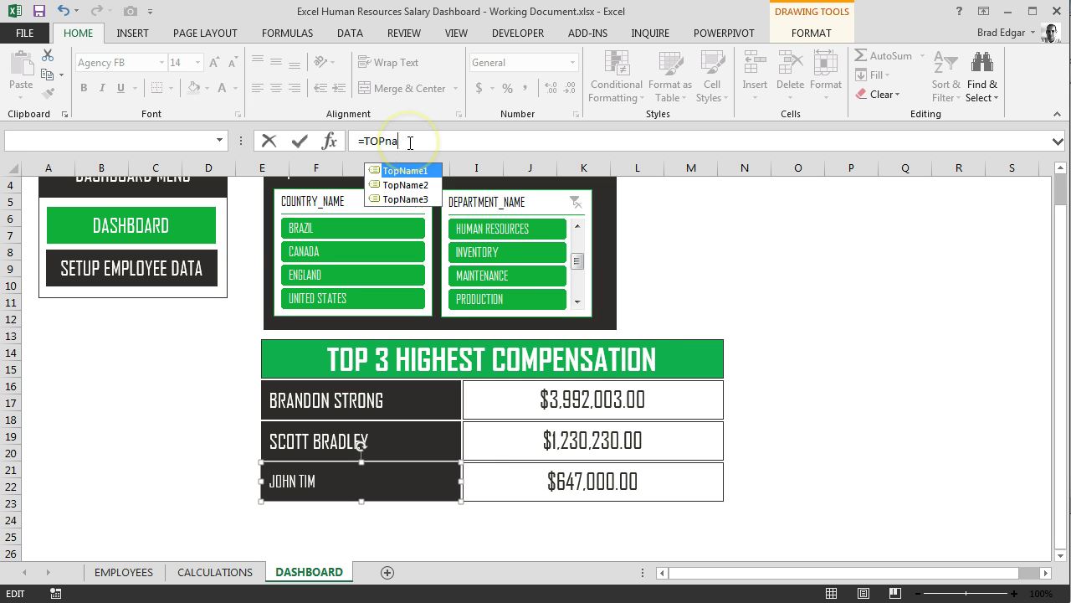
pyautogui.press('Down')
pyautogui.press('Down')
pyautogui.press('Tab')
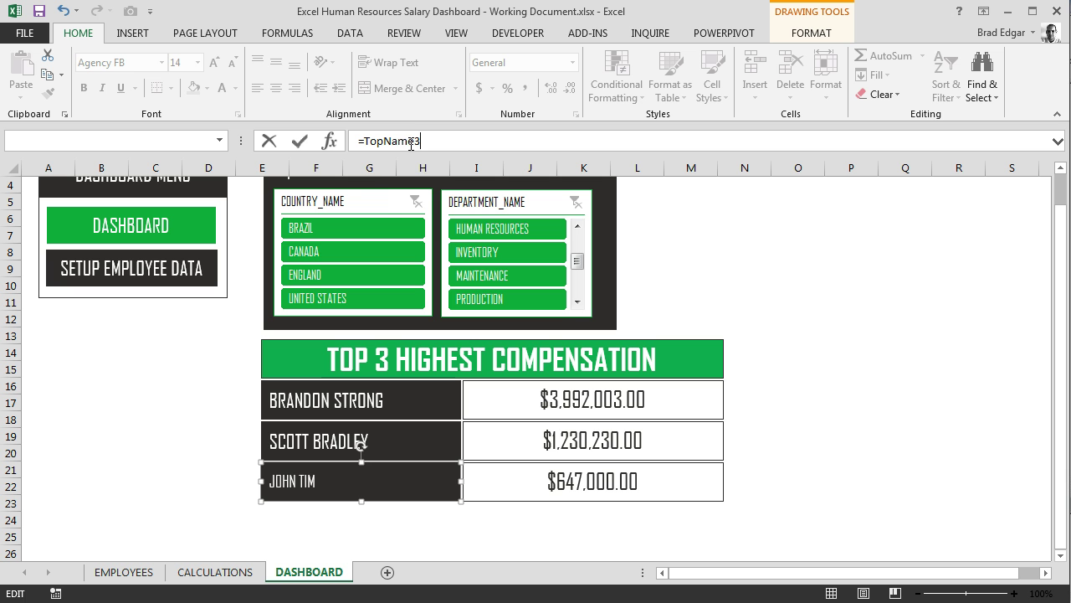
pyautogui.press('Return')
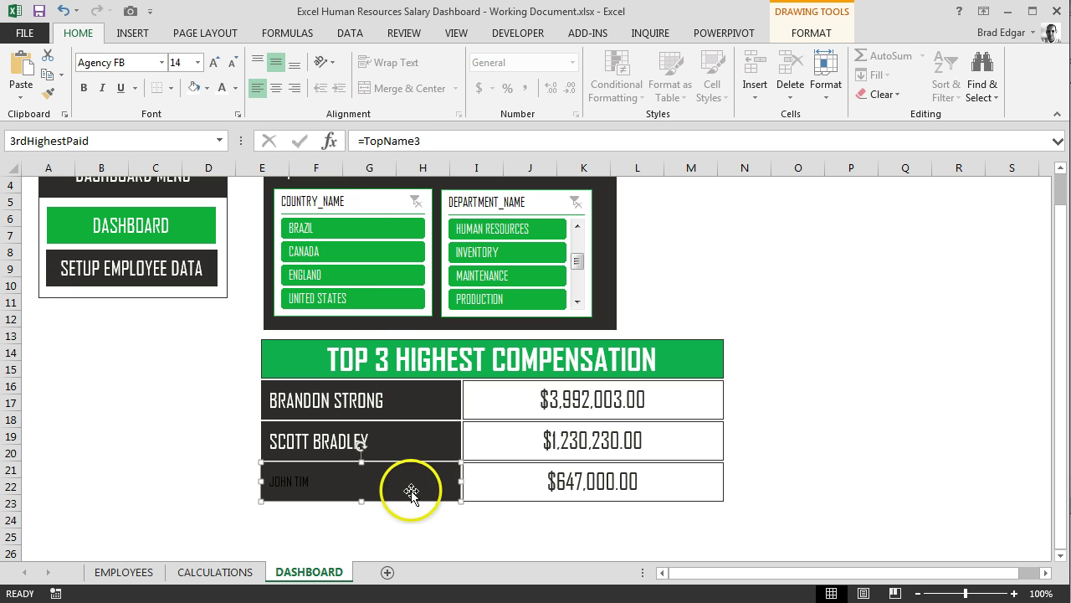
pyautogui.click(223, 89)
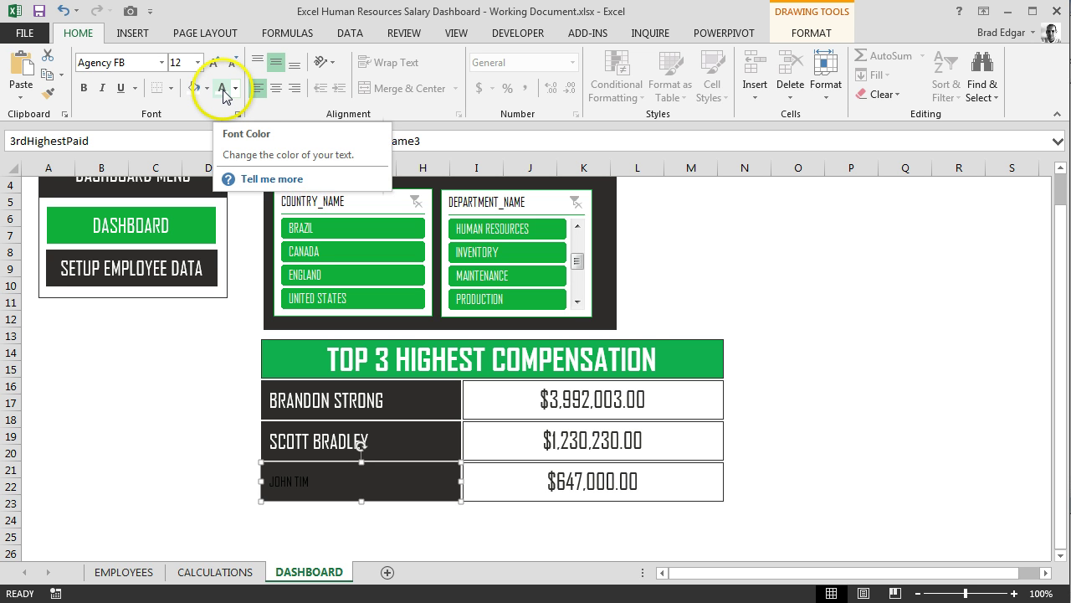
pyautogui.click(223, 89)
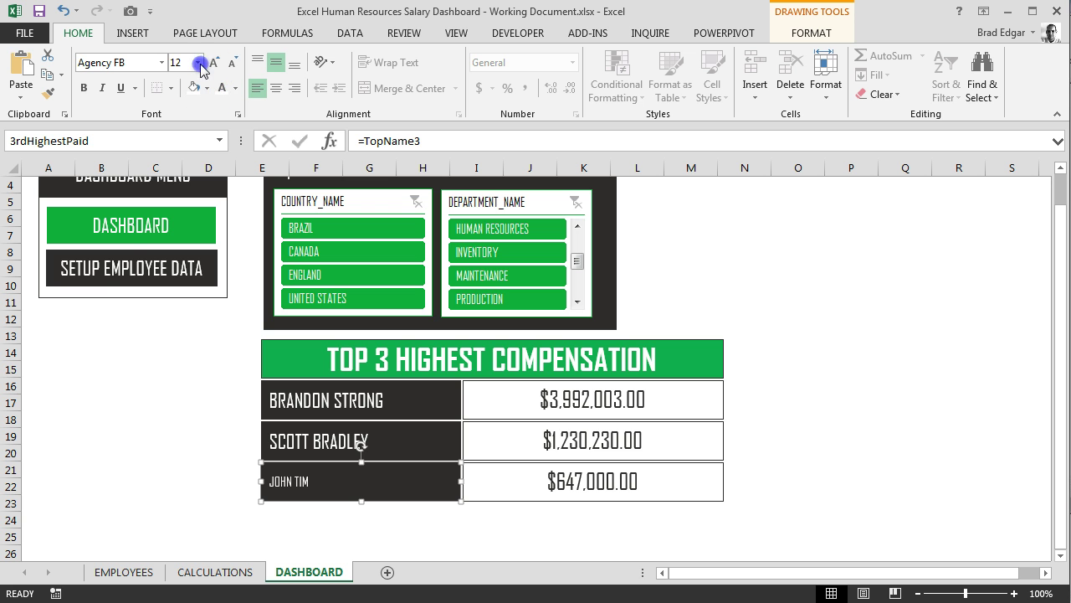
pyautogui.click(198, 62)
pyautogui.click(186, 216)
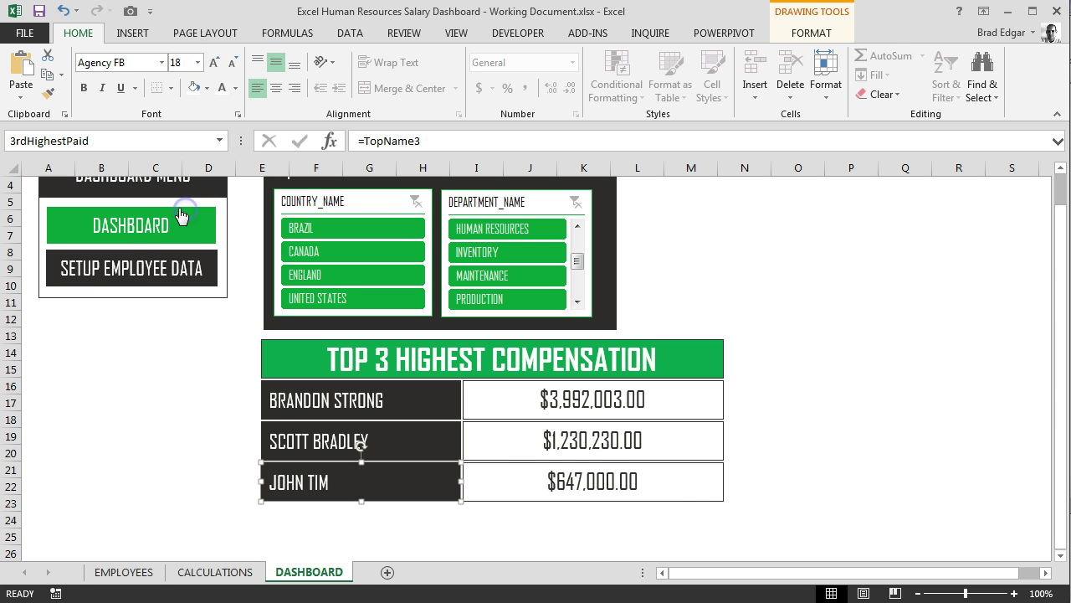
pyautogui.click(176, 421)
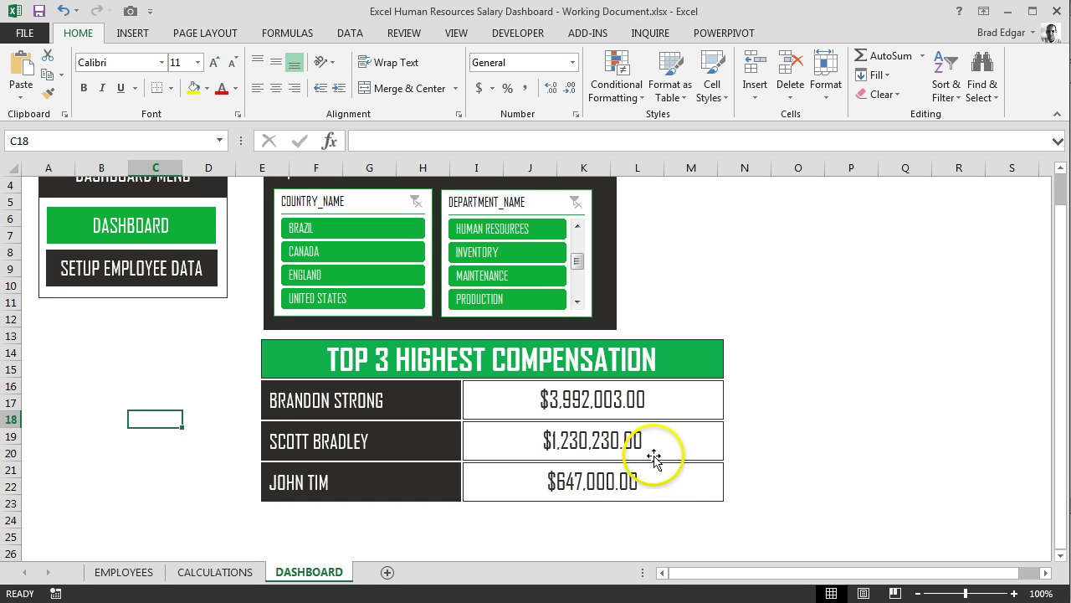
pyautogui.click(611, 404)
pyautogui.click(403, 140)
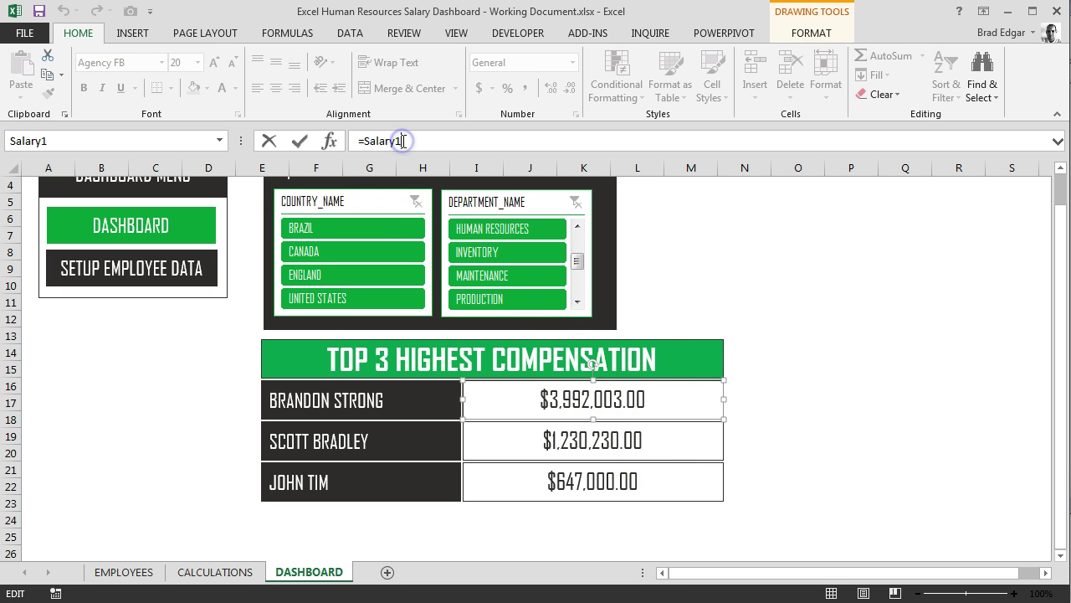
pyautogui.press('BackSpace')
pyautogui.press('BackSpace')
pyautogui.press('BackSpace')
pyautogui.press('BackSpace')
pyautogui.click(455, 158)
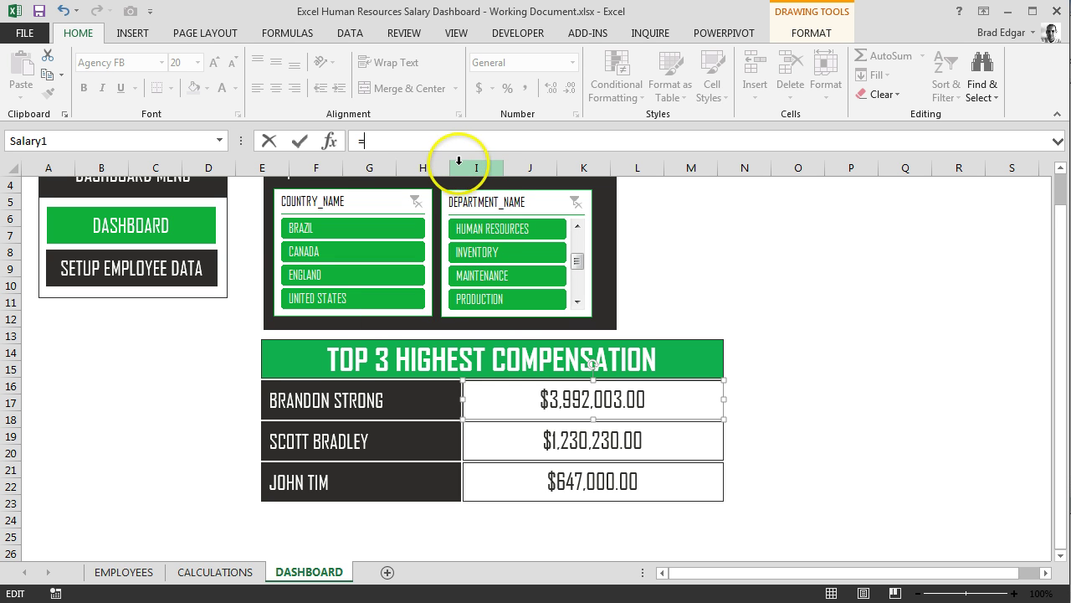
pyautogui.click(390, 139)
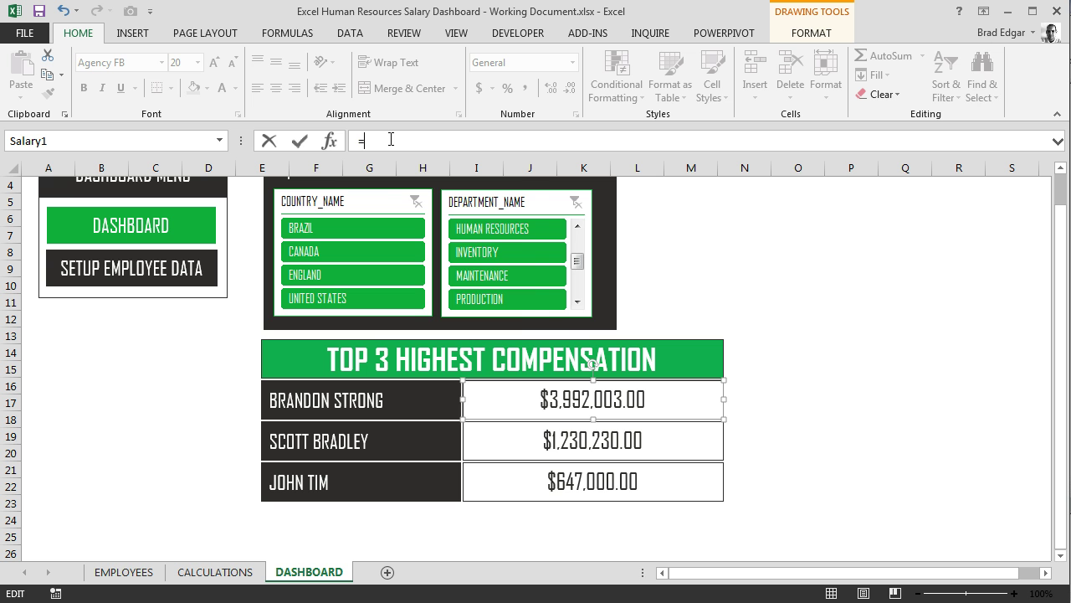
pyautogui.write('slar')
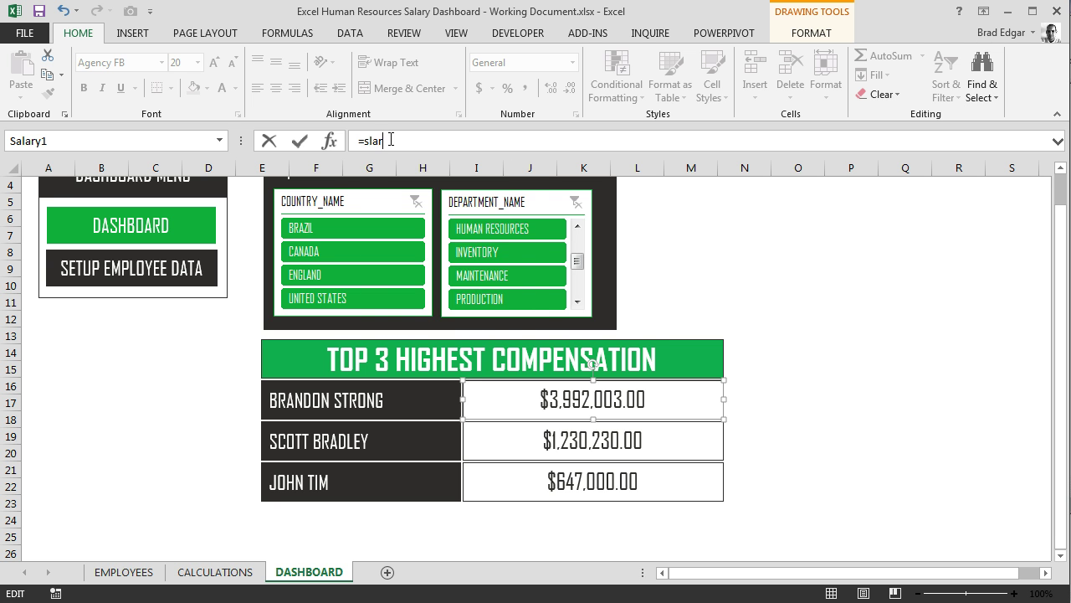
pyautogui.press('BackSpace')
pyautogui.press('BackSpace')
pyautogui.press('BackSpace')
pyautogui.write('sa')
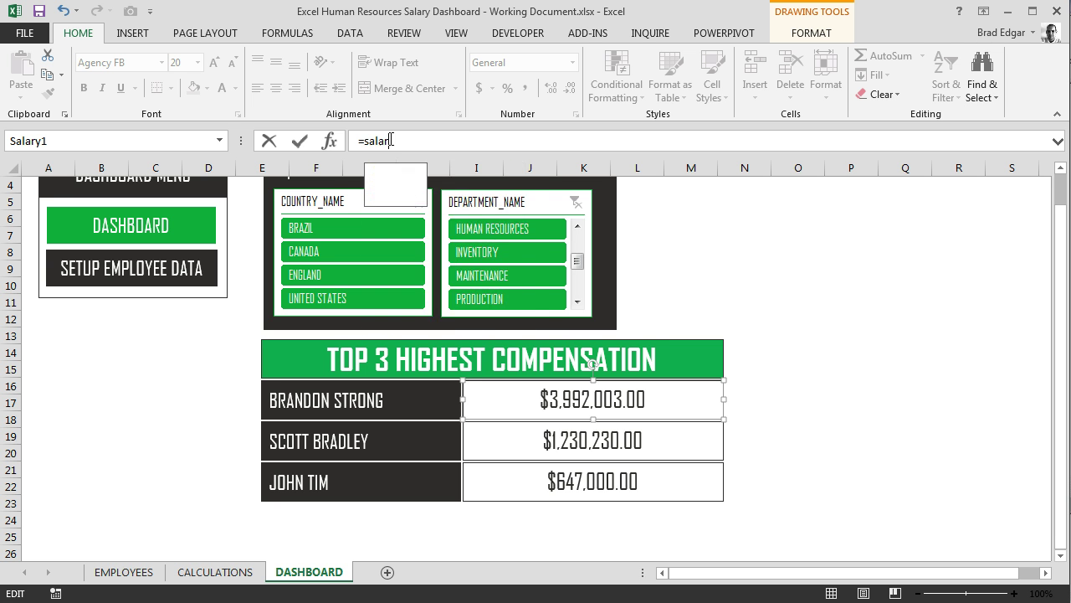
pyautogui.press('BackSpace')
pyautogui.press('BackSpace')
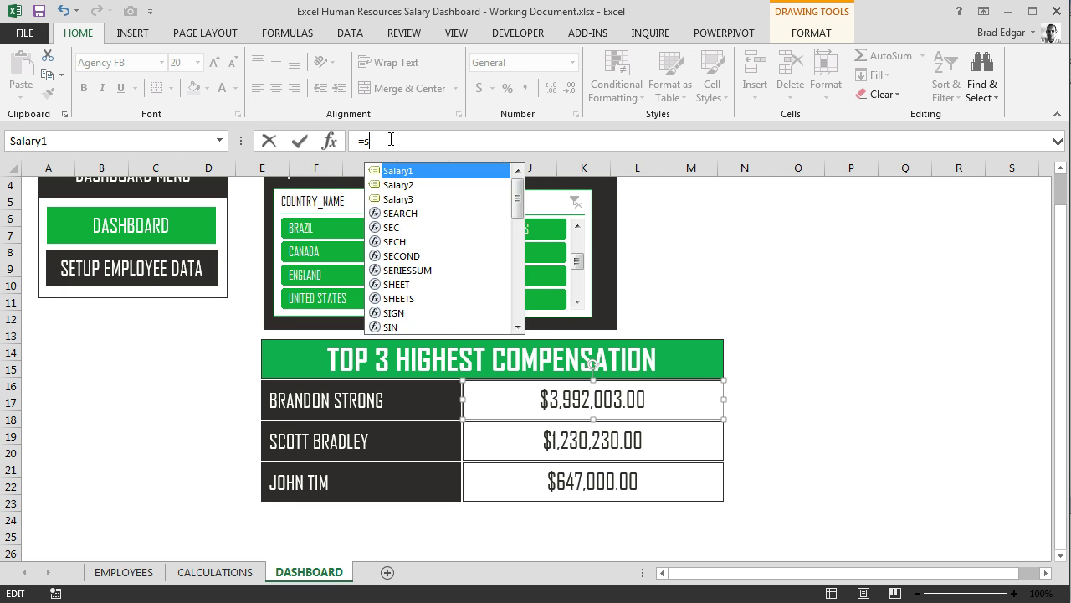
pyautogui.write('topsa')
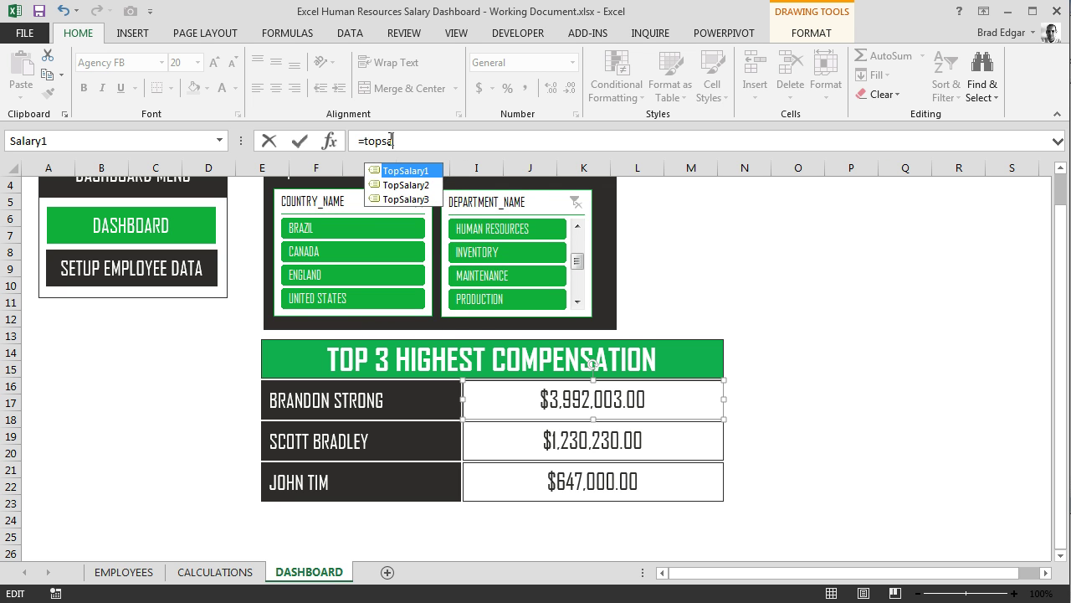
pyautogui.write('lary1')
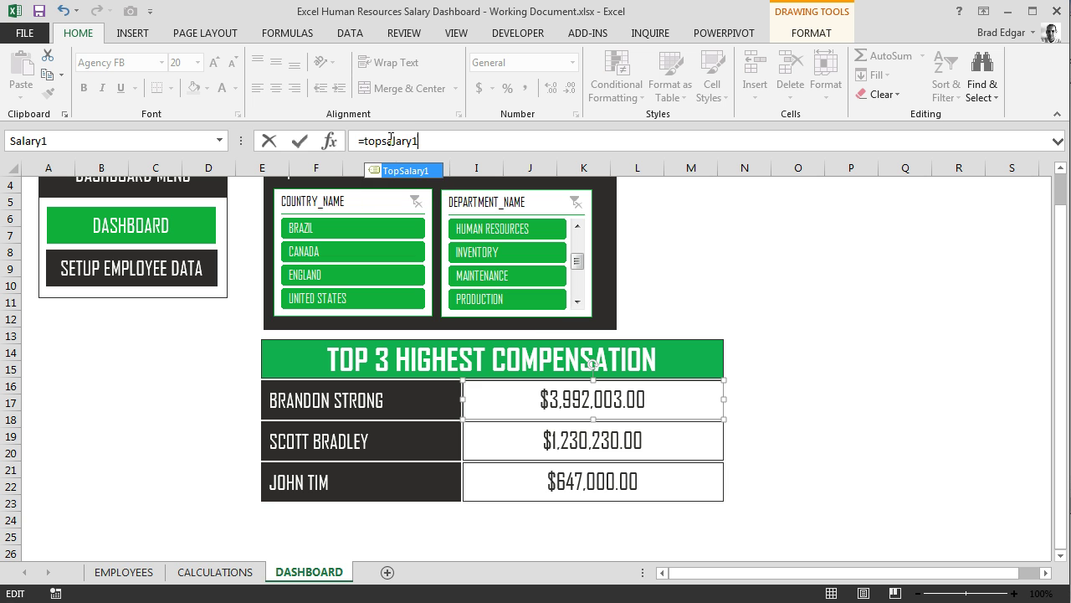
pyautogui.press('Return')
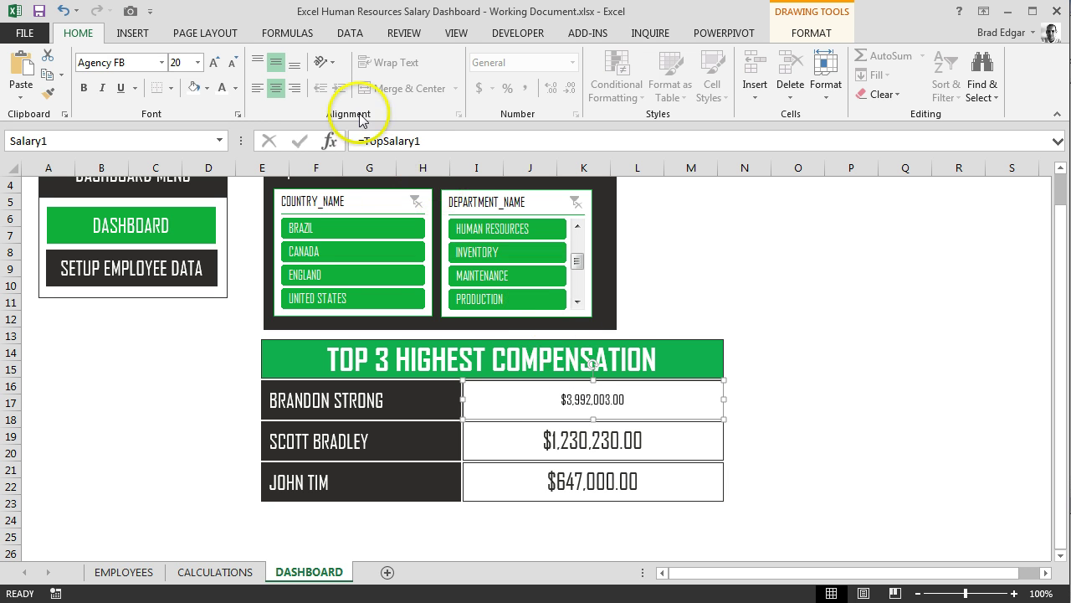
# Resize the top salary amount text to 20
pyautogui.click(198, 63)
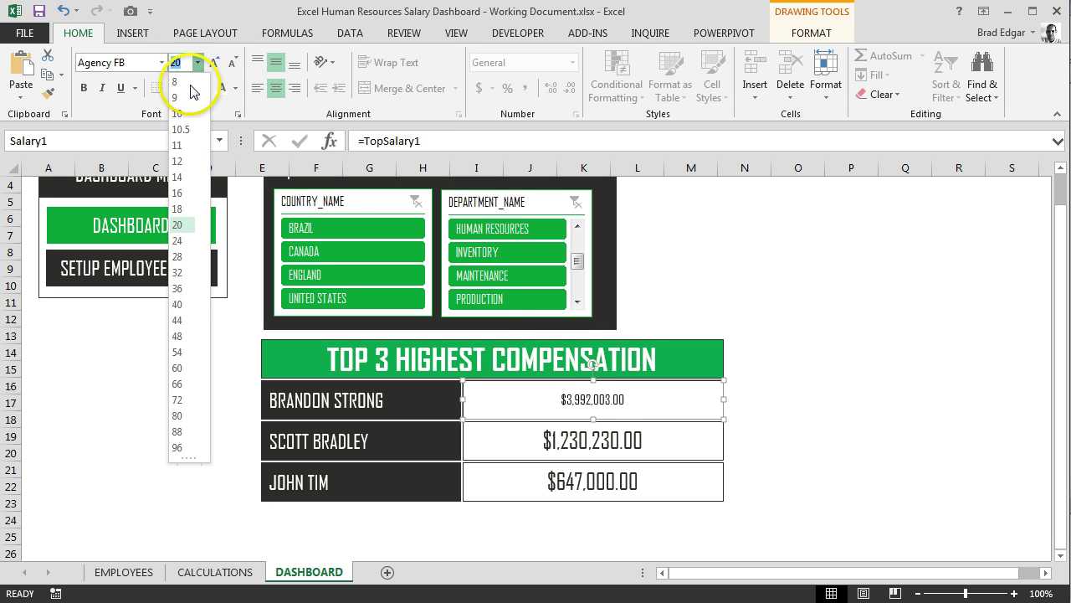
pyautogui.click(215, 62)
pyautogui.click(216, 62)
pyautogui.click(216, 63)
pyautogui.click(216, 63)
pyautogui.click(216, 63)
pyautogui.click(216, 63)
pyautogui.click(216, 63)
pyautogui.click(216, 63)
pyautogui.click(233, 63)
pyautogui.click(234, 62)
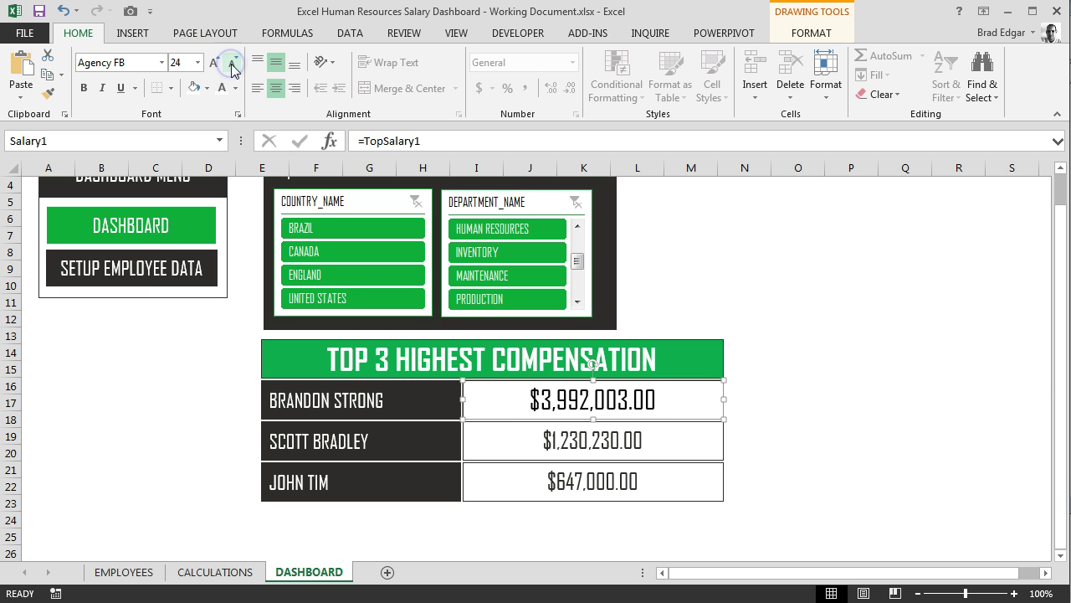
pyautogui.click(234, 63)
pyautogui.click(234, 63)
pyautogui.click(234, 63)
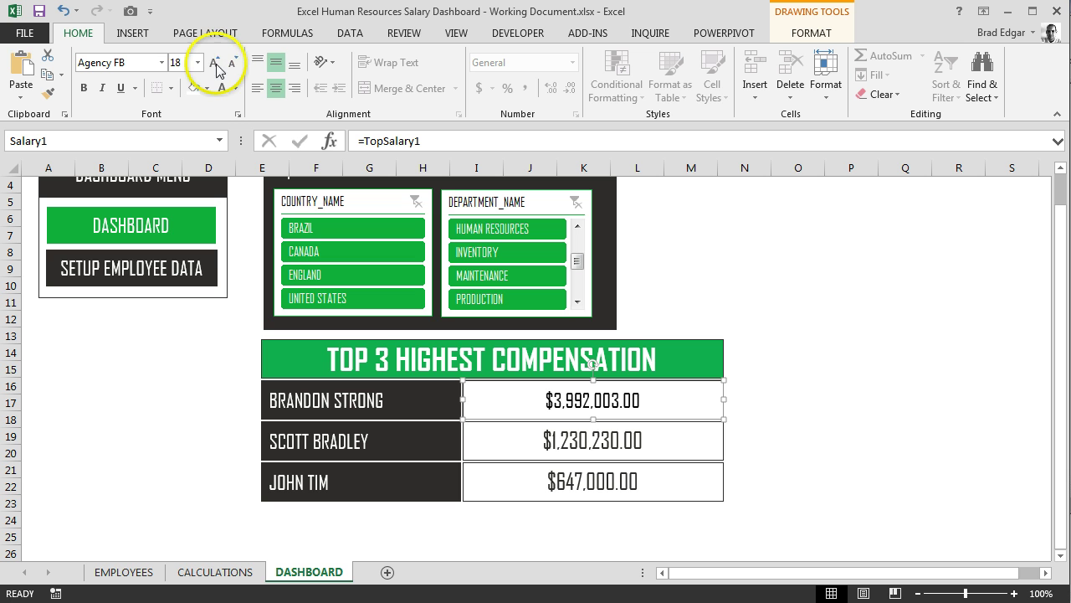
pyautogui.click(214, 64)
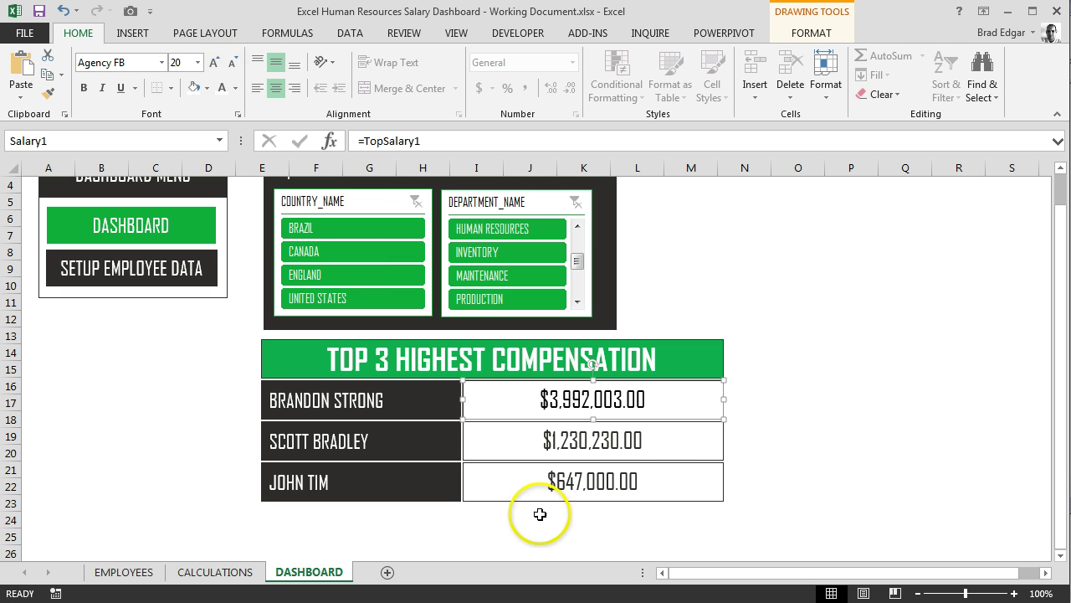
pyautogui.click(661, 450)
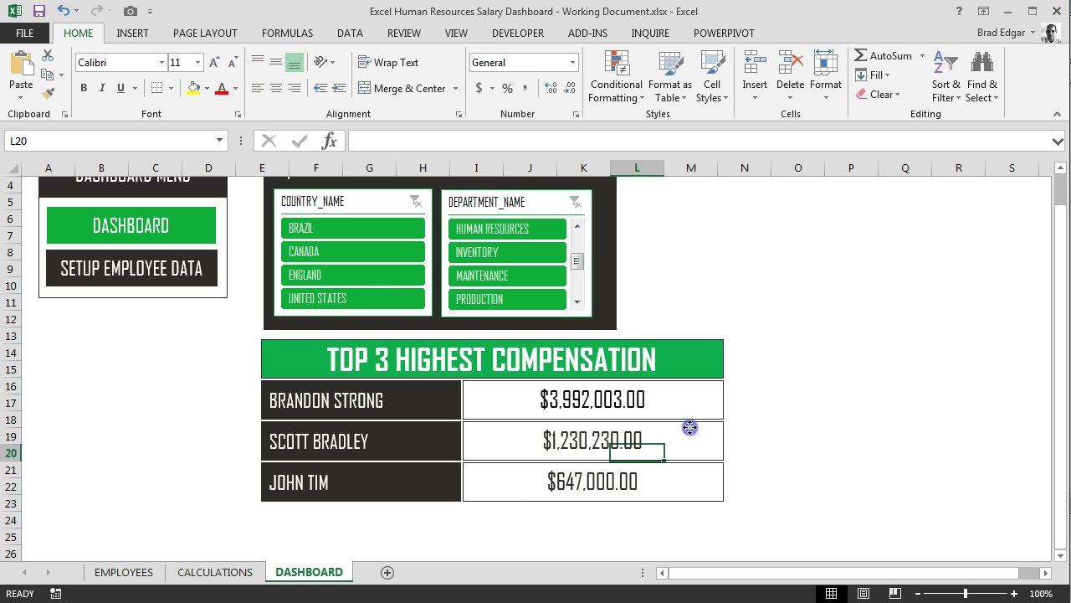
# Link the $1,230,230.00 salary box to =TopSalary2 and enlarge its text
pyautogui.click(686, 431)
pyautogui.click(428, 144)
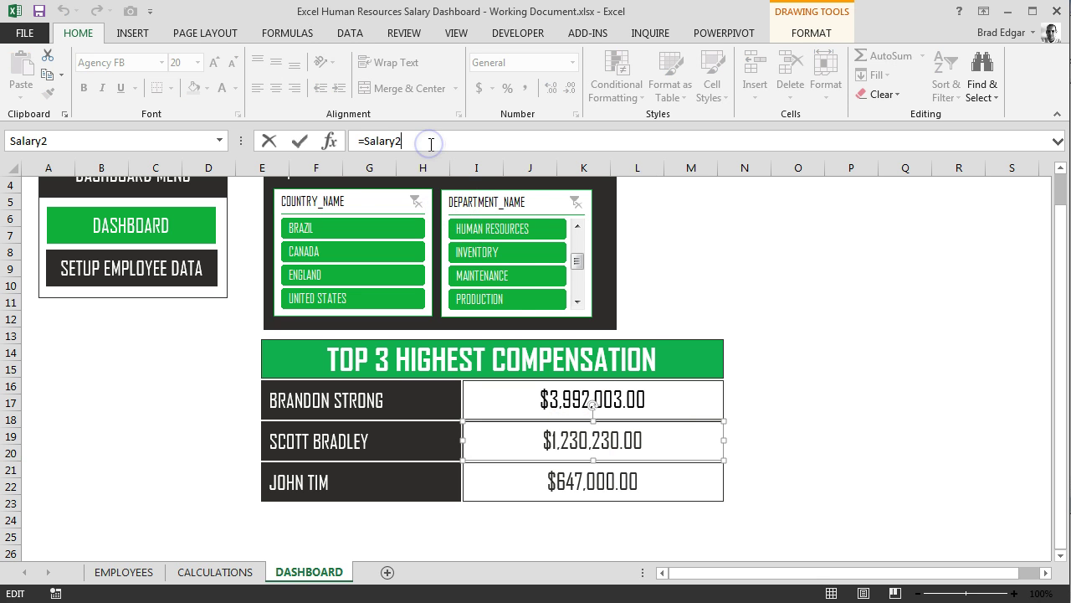
pyautogui.press('BackSpace')
pyautogui.press('BackSpace')
pyautogui.press('BackSpace')
pyautogui.press('BackSpace')
pyautogui.press('BackSpace')
pyautogui.press('BackSpace')
pyautogui.press('BackSpace')
pyautogui.write('topslar')
pyautogui.press('BackSpace')
pyautogui.press('BackSpace')
pyautogui.write('alary2')
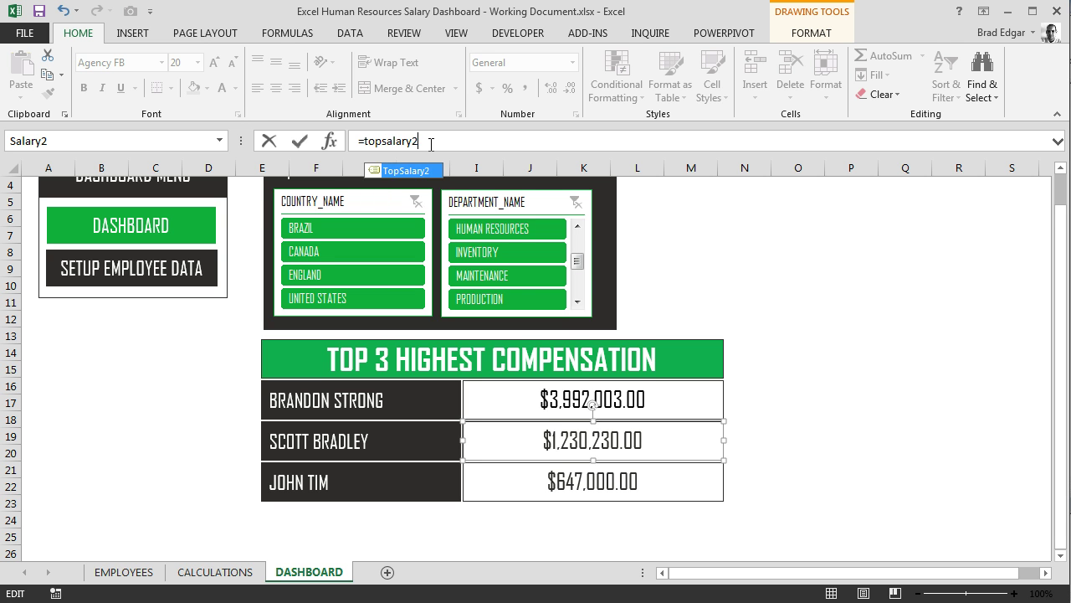
pyautogui.press('Return')
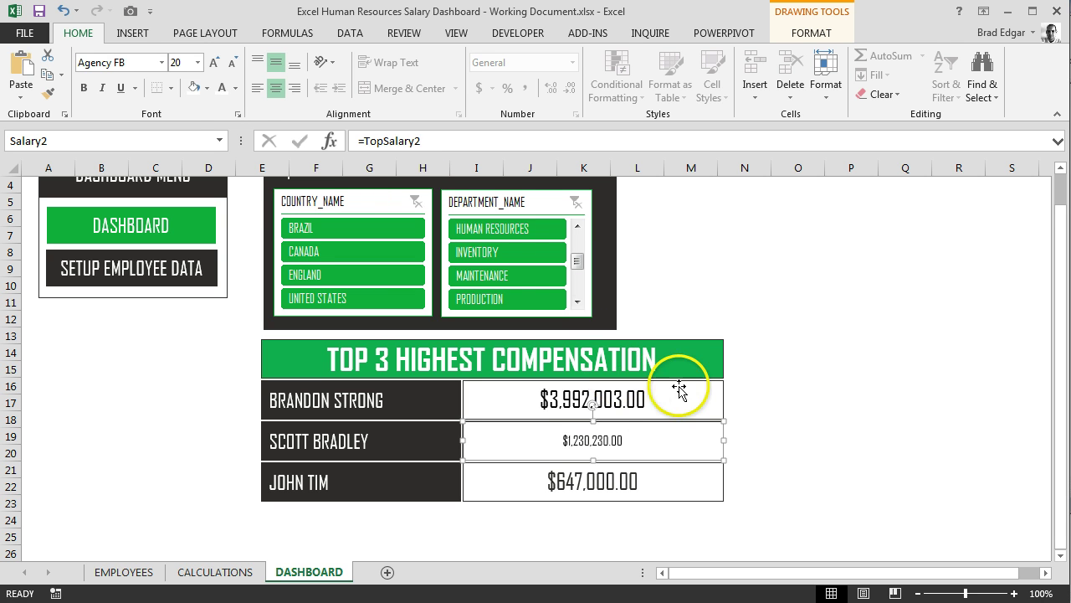
pyautogui.click(216, 64)
pyautogui.click(216, 64)
pyautogui.click(216, 65)
pyautogui.click(216, 64)
pyautogui.click(216, 64)
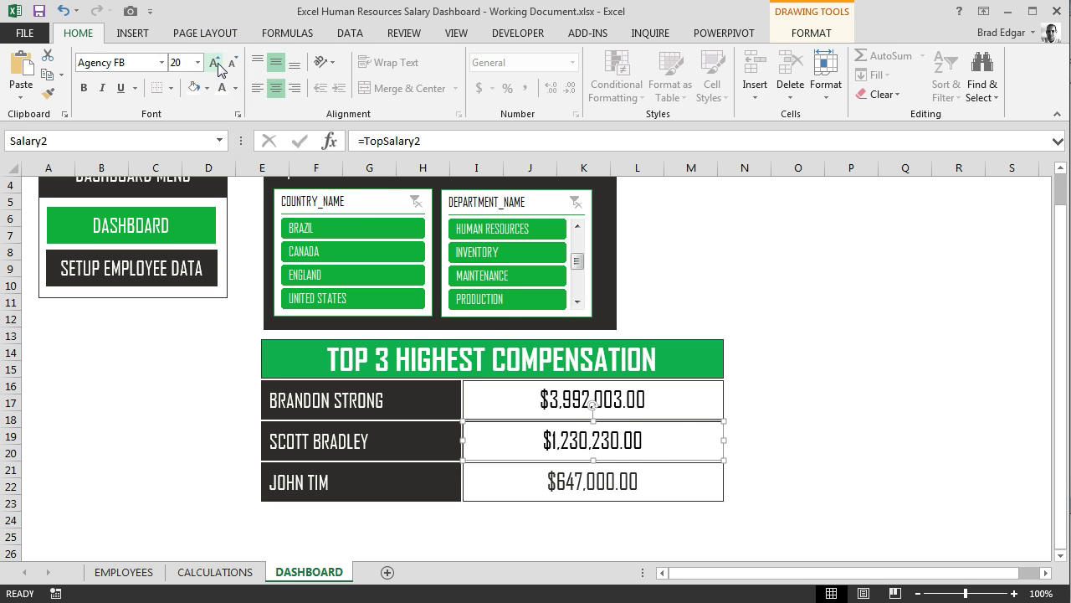
# Link the $647,000.00 salary box to =TopSalary3 and enlarge its text
pyautogui.click(628, 477)
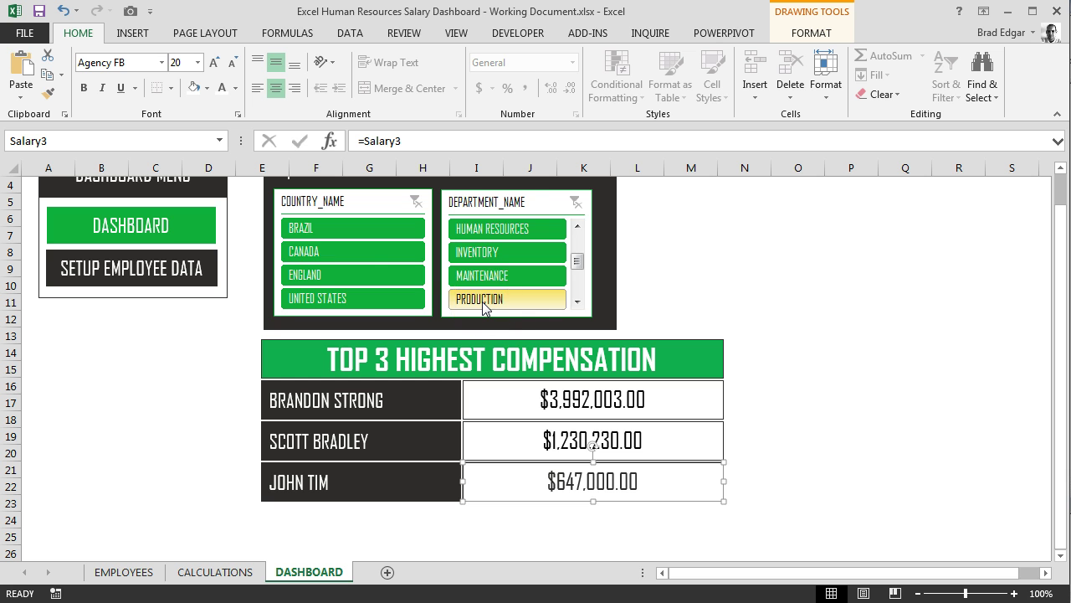
pyautogui.click(433, 141)
pyautogui.press('BackSpace')
pyautogui.press('BackSpace')
pyautogui.press('BackSpace')
pyautogui.press('BackSpace')
pyautogui.write('TopSalary3')
pyautogui.press('Return')
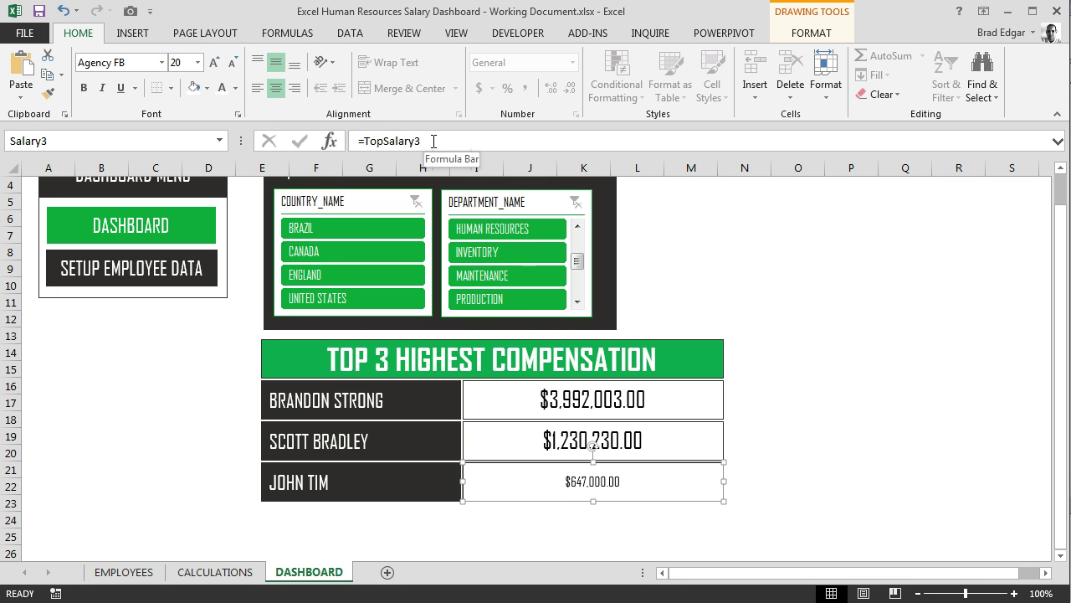
pyautogui.click(216, 64)
pyautogui.click(216, 64)
pyautogui.click(218, 65)
pyautogui.click(865, 387)
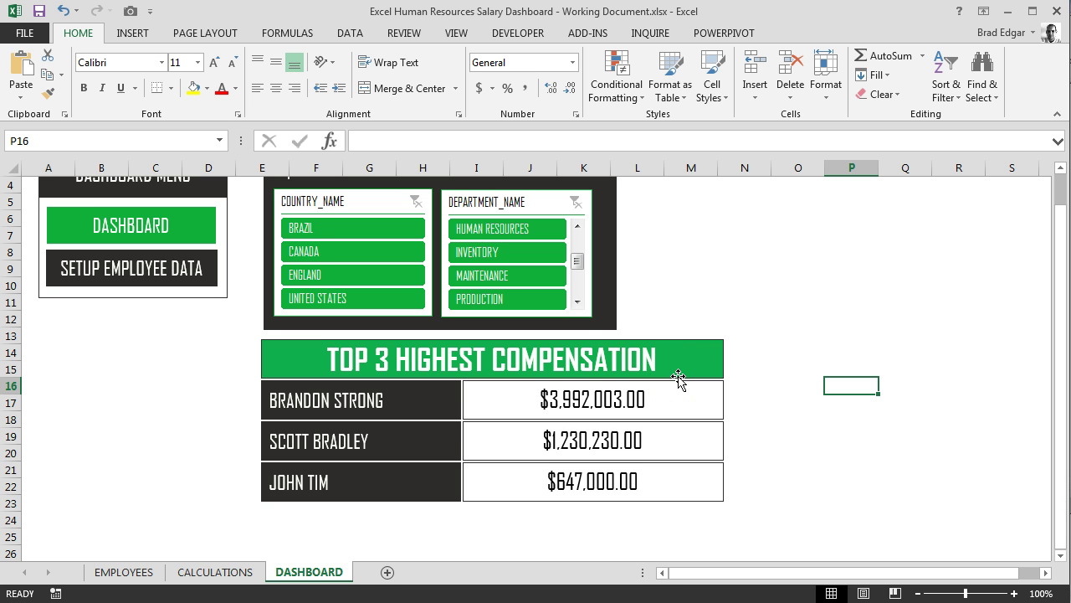
pyautogui.scroll(1, 714, 234)
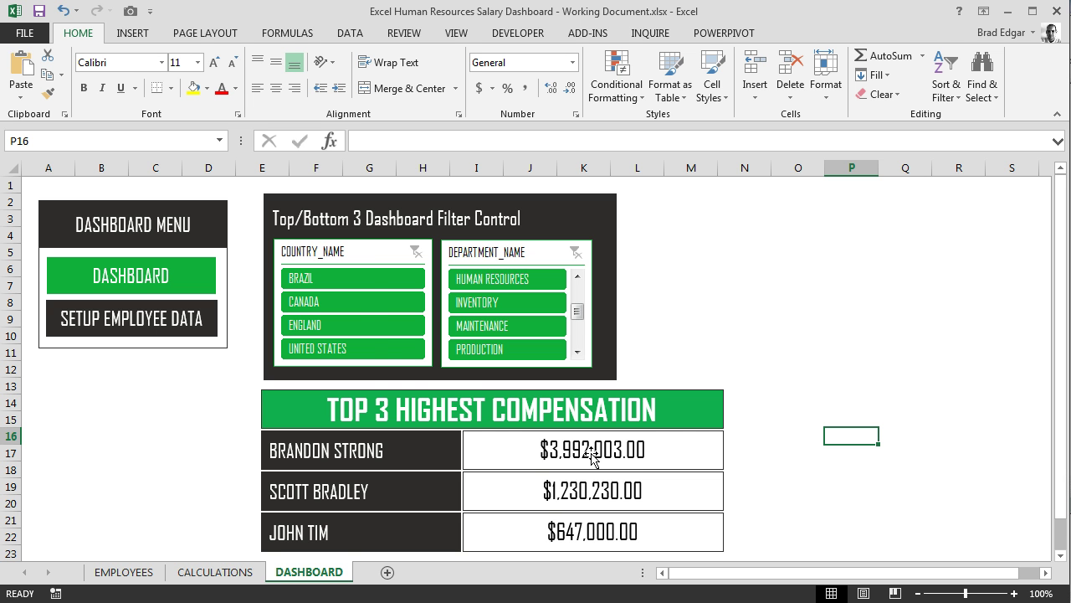
pyautogui.click(363, 301)
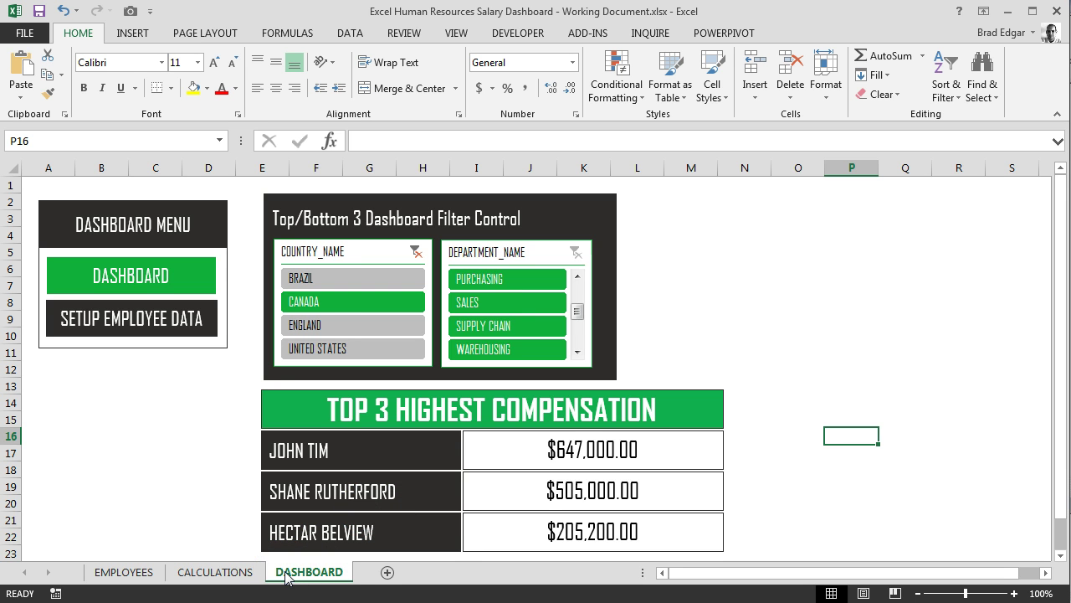
pyautogui.hotkey('ctrl', 'pageup')
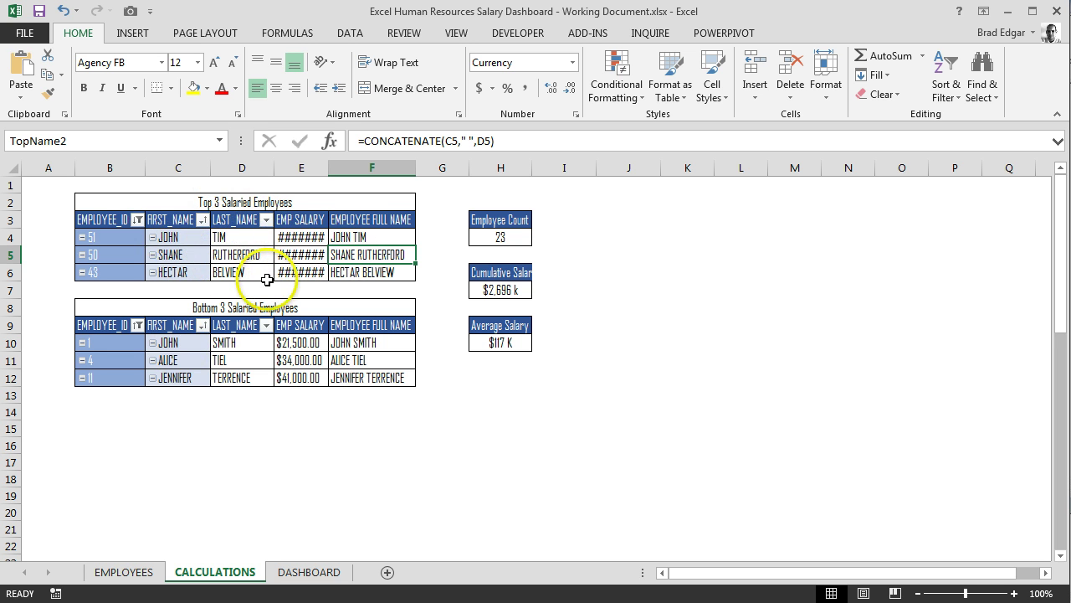
pyautogui.click(357, 238)
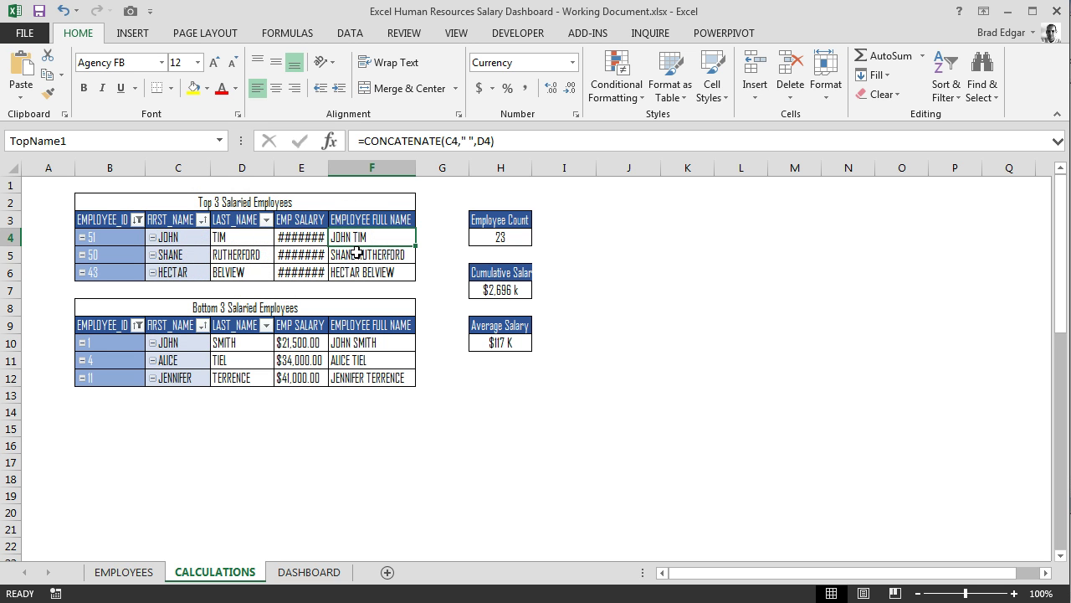
pyautogui.click(368, 253)
pyautogui.click(371, 272)
pyautogui.click(315, 255)
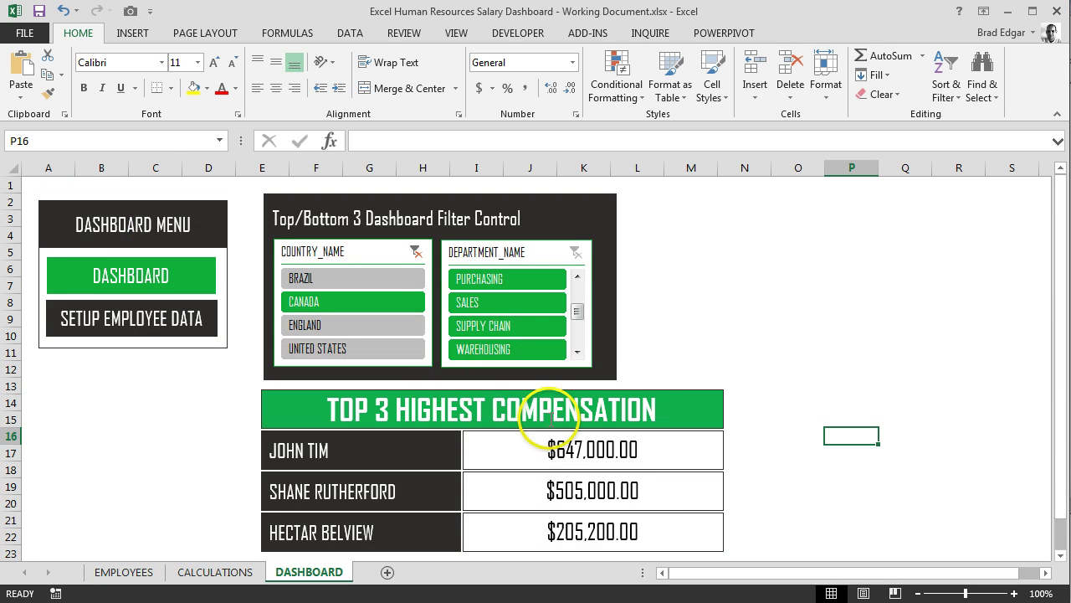
pyautogui.click(416, 252)
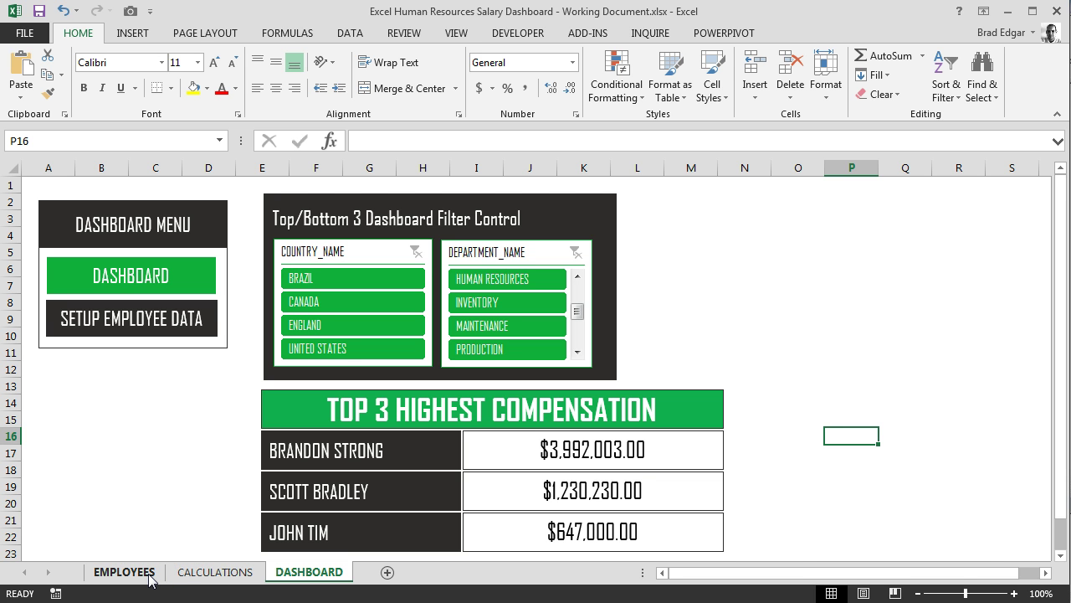
# Go to the CALCULATIONS sheet showing the Top 3 and Bottom 3 salary pivot tables
pyautogui.click(189, 573)
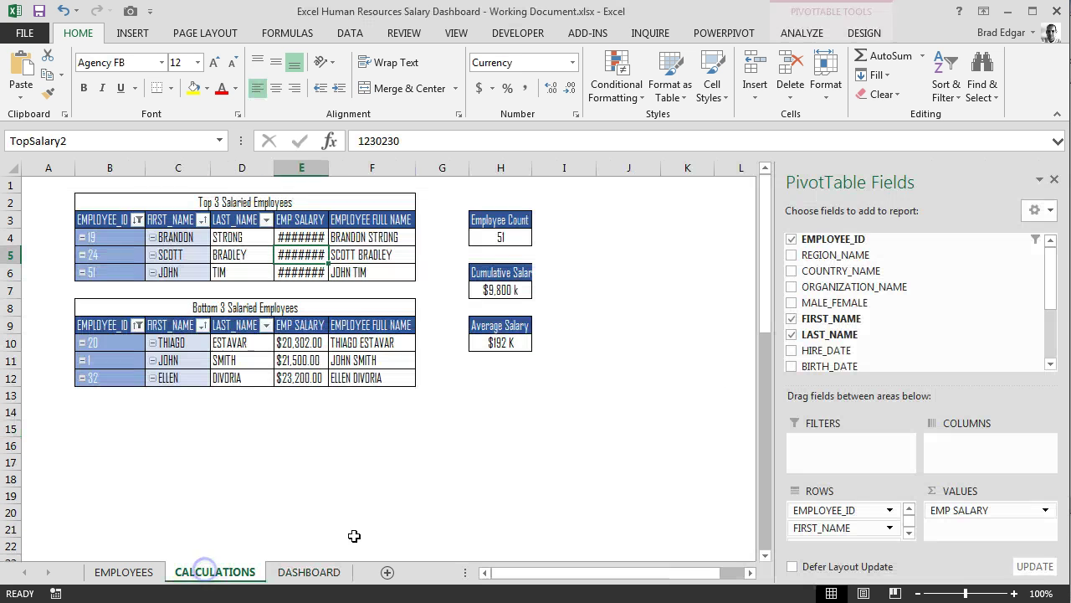
pyautogui.moveTo(319, 363)
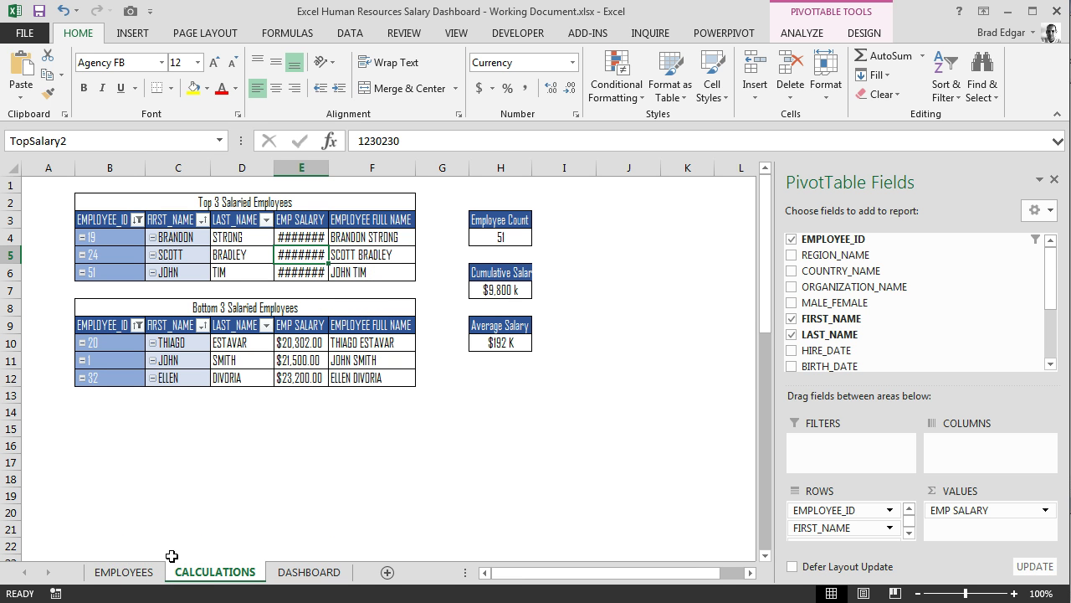
pyautogui.click(187, 555)
# Show Module1's UpdatePivotTable macro with its ActiveWorkbook.RefreshAll line in the VBA editor
pyautogui.hotkey('alt', 'F11')
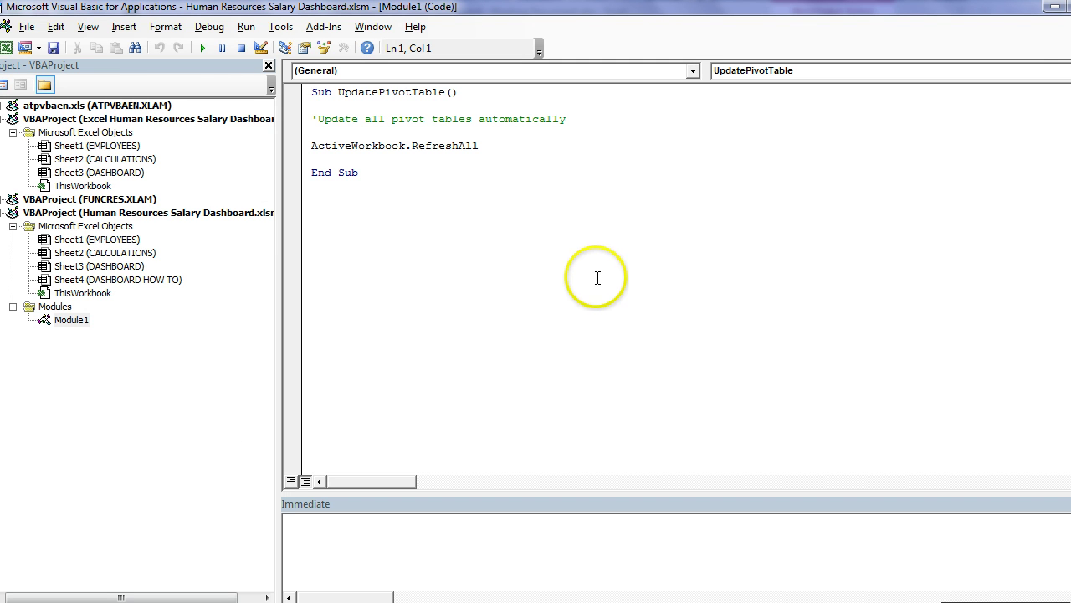
pyautogui.click(1053, 8)
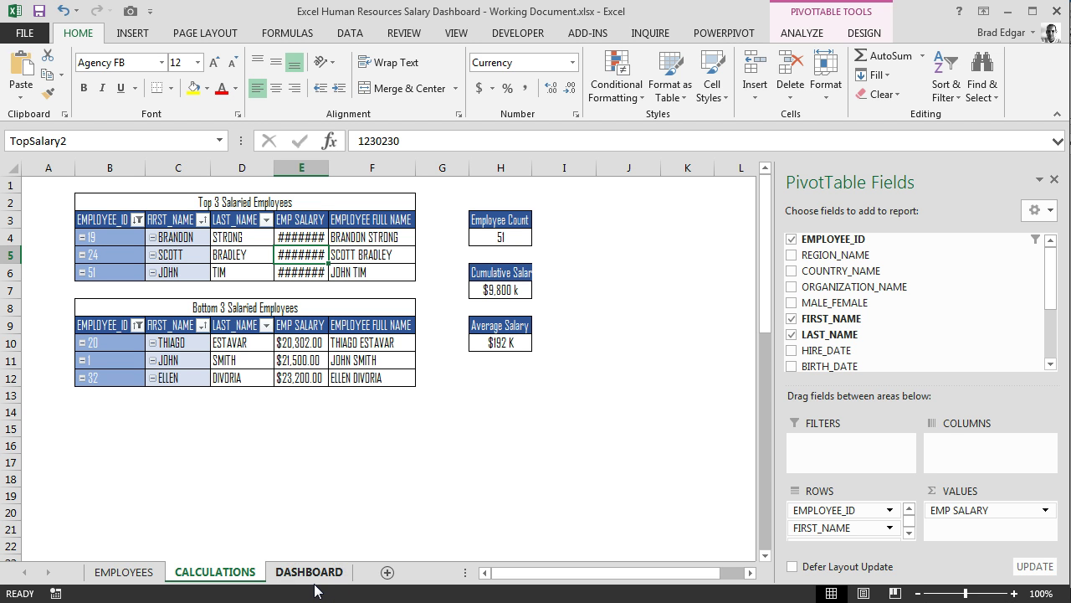
pyautogui.hotkey('alt', 'F11')
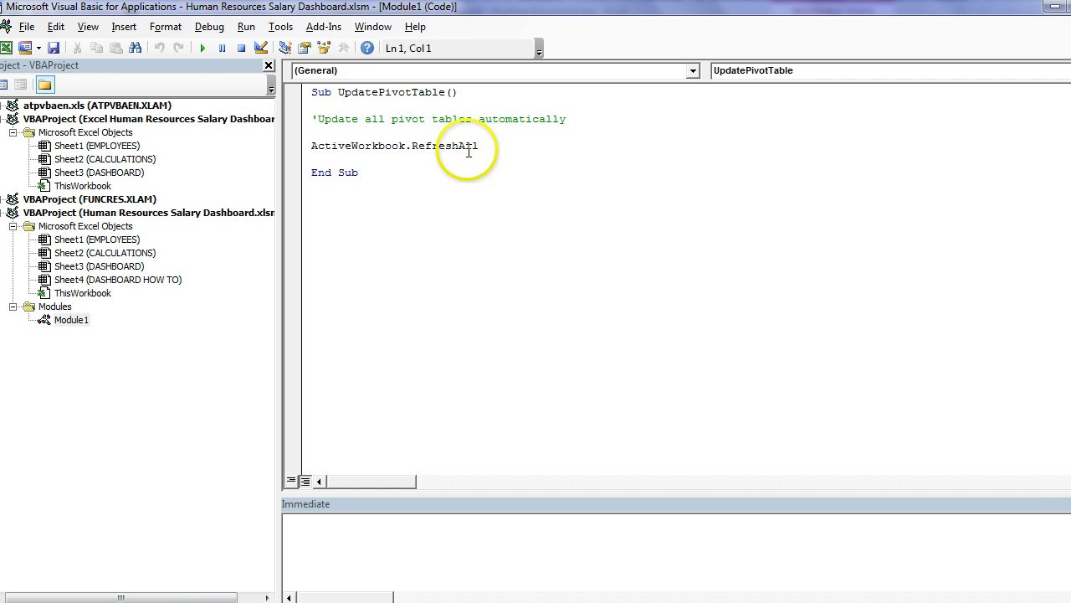
# Check that the UPDATE PIVOT TABLE CACHE button's assigned macro is UpdatePivotTable, without changing it
pyautogui.click(1054, 9)
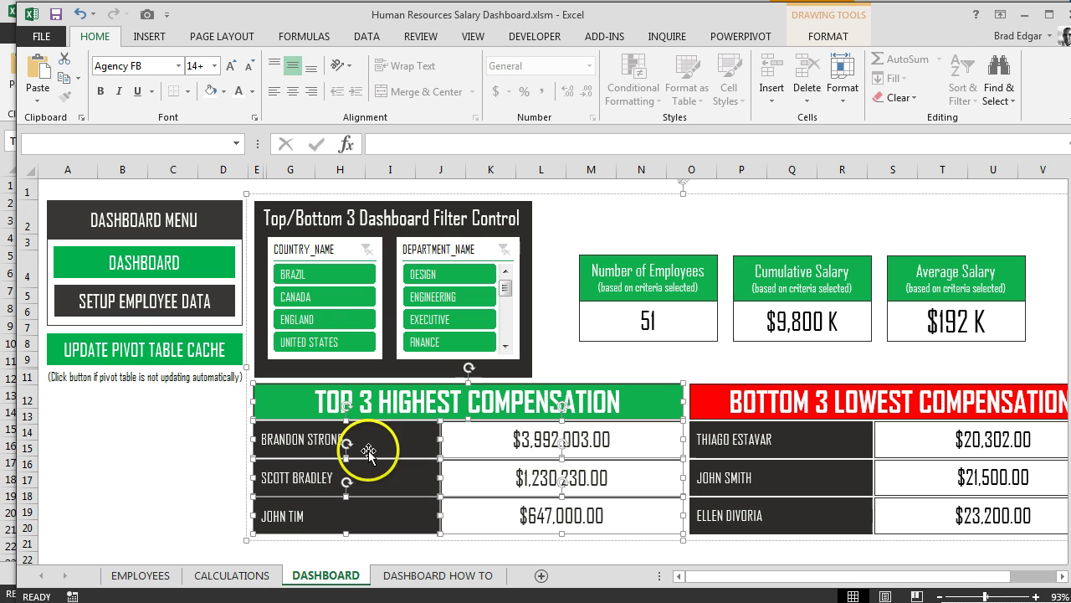
pyautogui.click(355, 444)
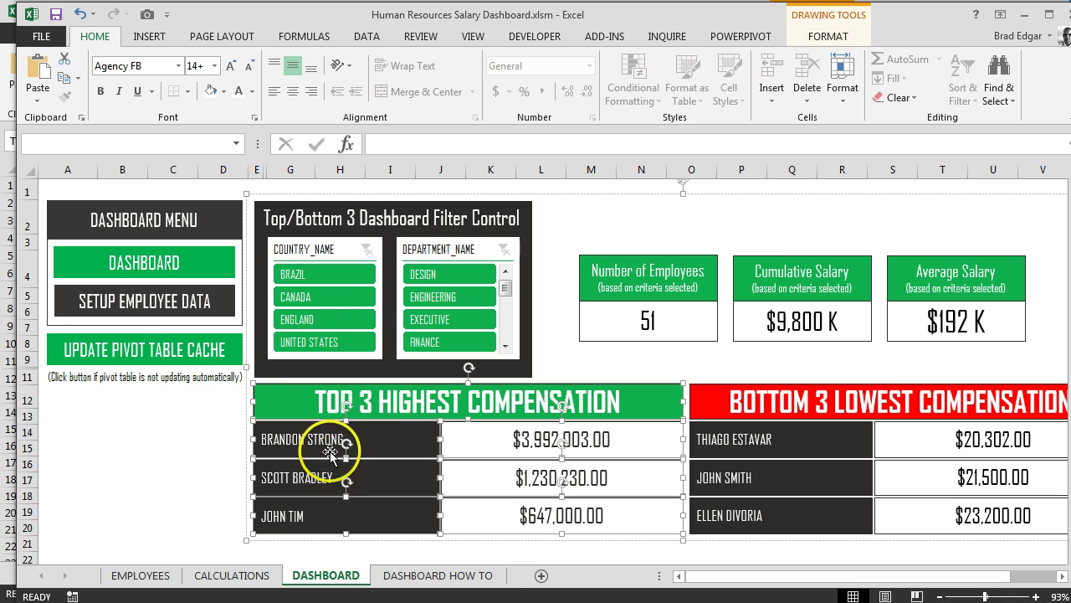
pyautogui.rightClick(142, 358)
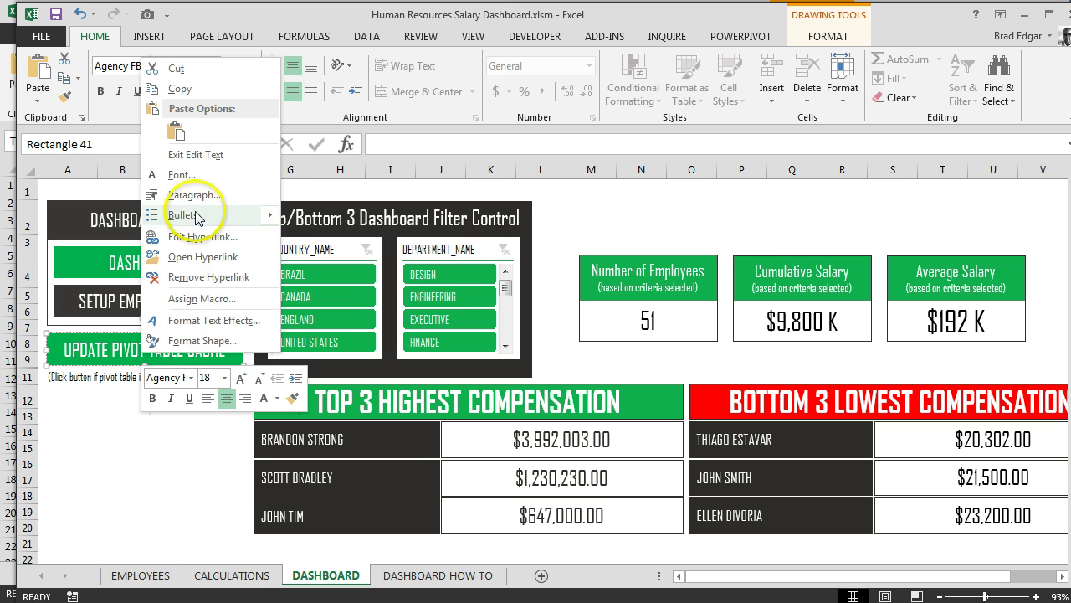
pyautogui.click(206, 302)
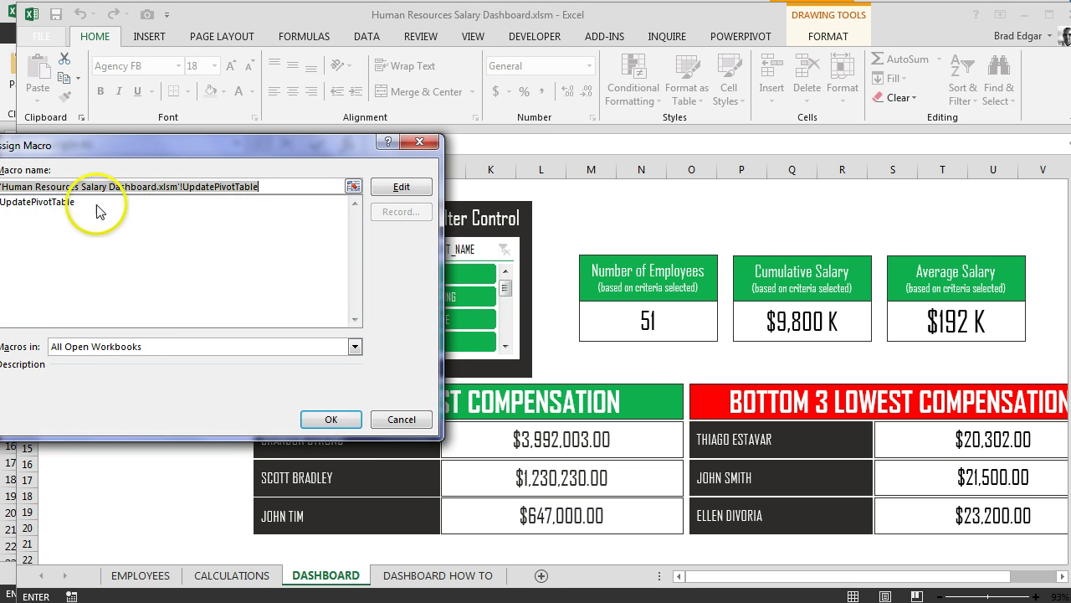
pyautogui.click(55, 201)
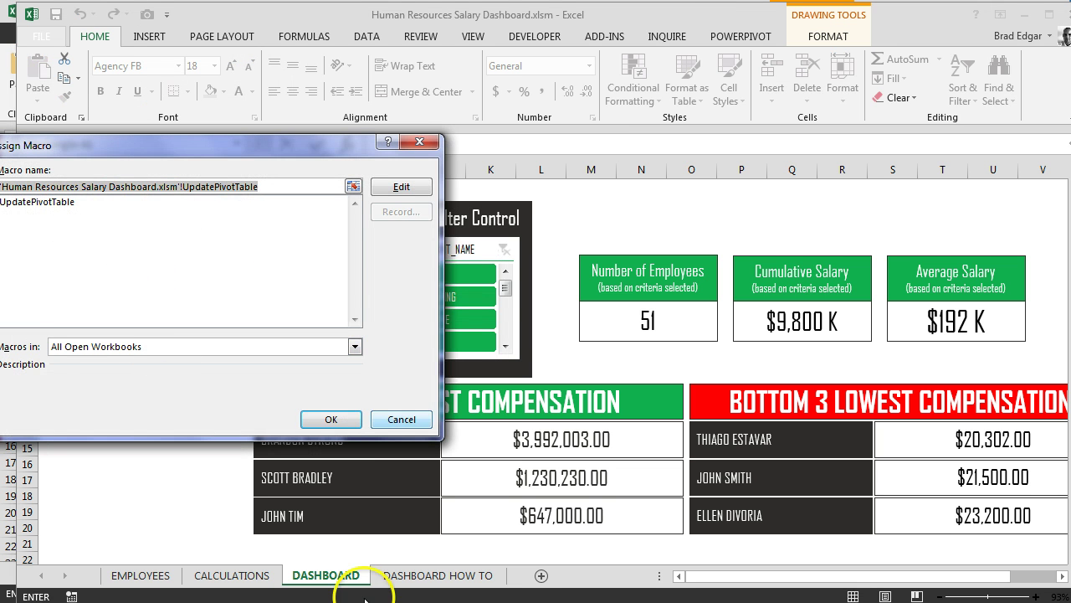
pyautogui.click(421, 428)
pyautogui.click(164, 448)
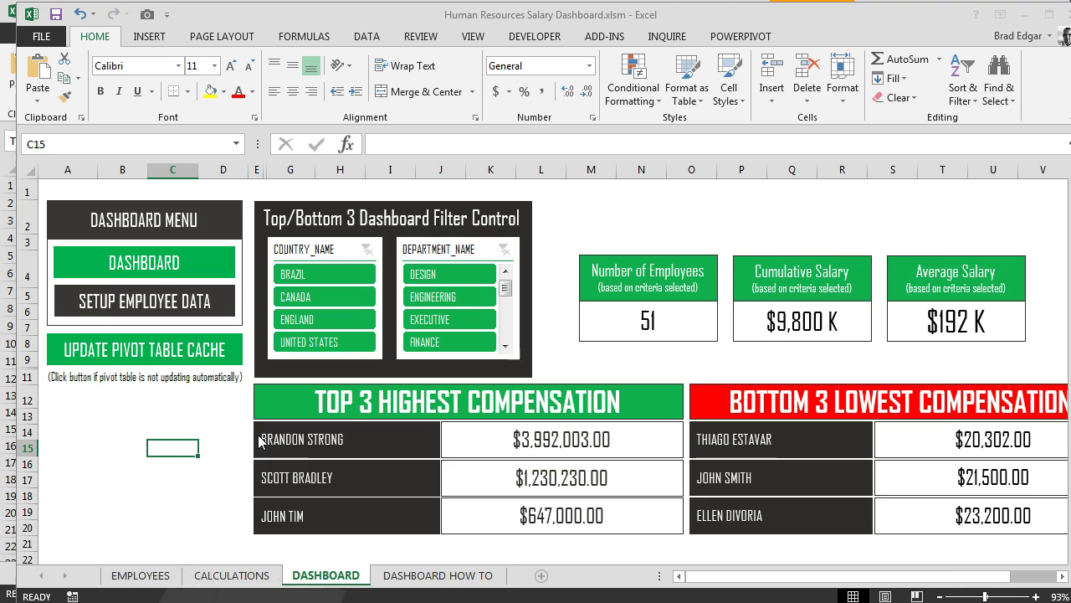
# View the EMPLOYEES sheet's Worksheet_SelectionChange code that runs ActiveWorkbook.RefreshAll
pyautogui.hotkey('alt', 'F11')
pyautogui.click(279, 393)
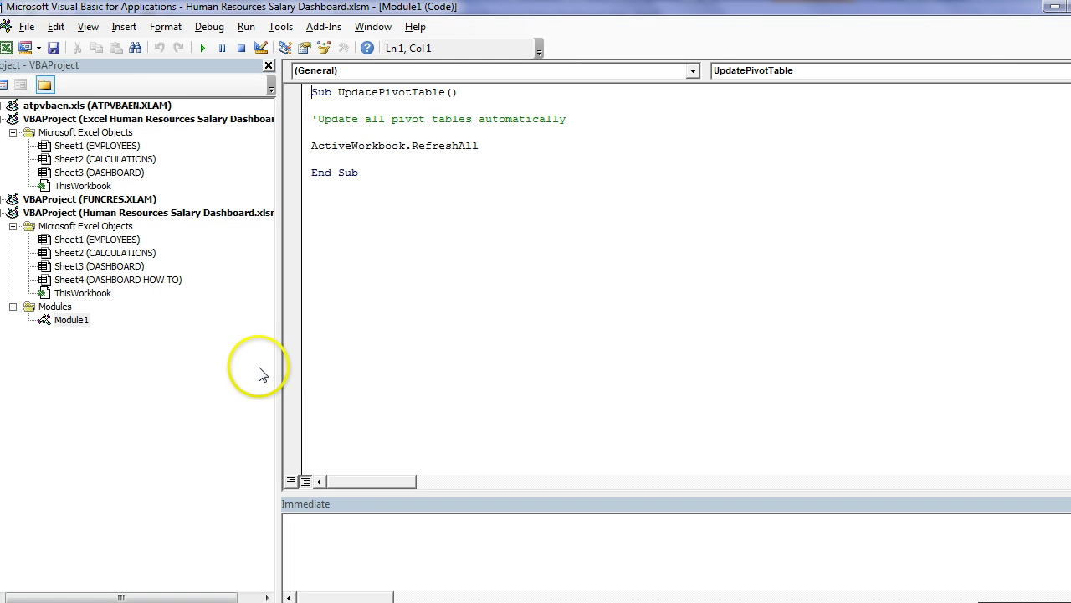
pyautogui.click(119, 243)
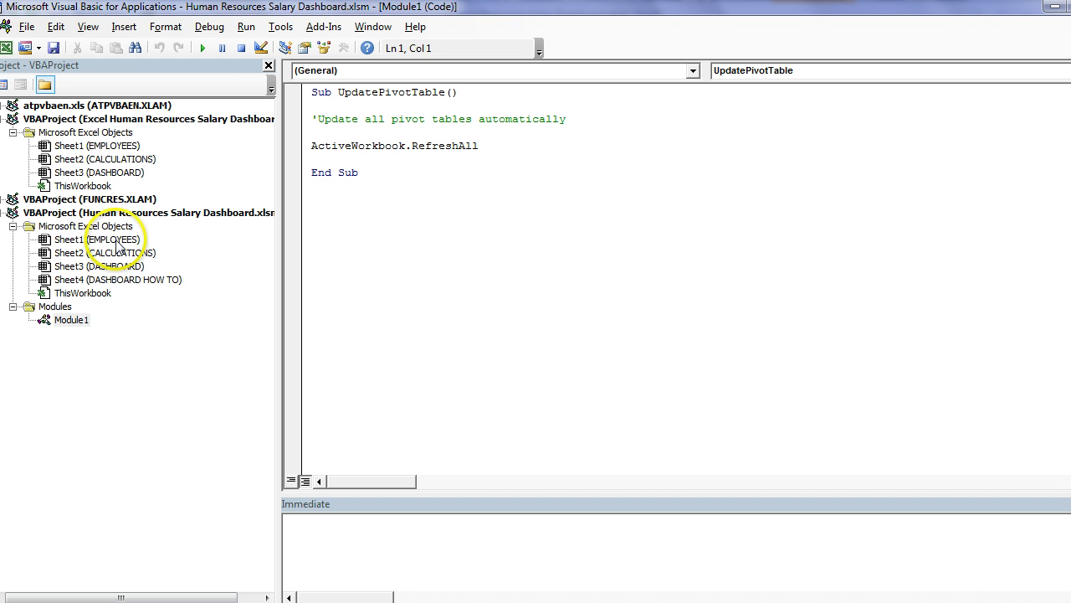
pyautogui.doubleClick(119, 243)
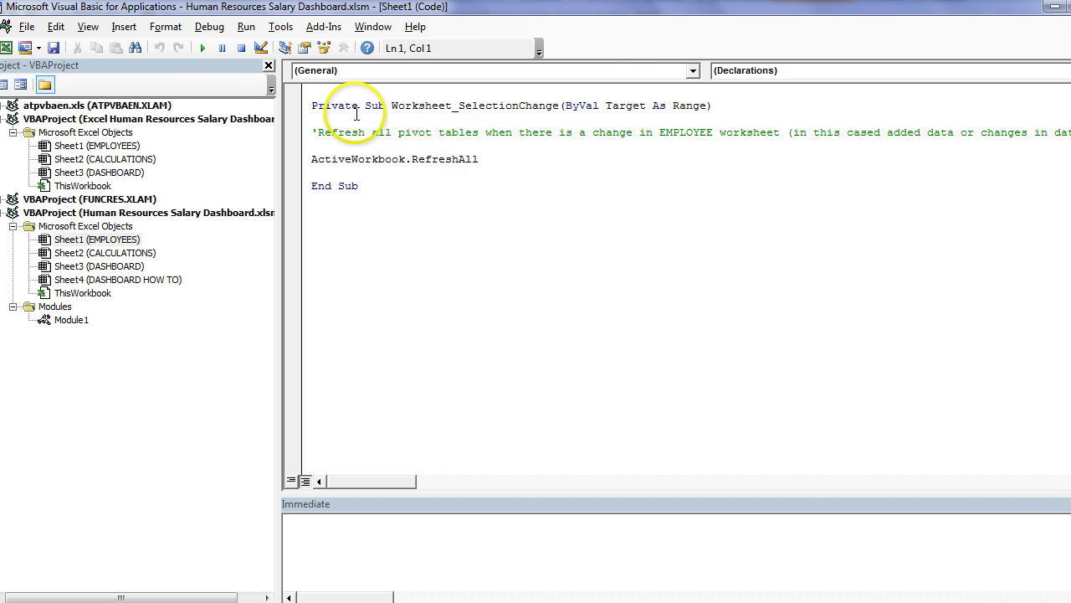
pyautogui.click(692, 71)
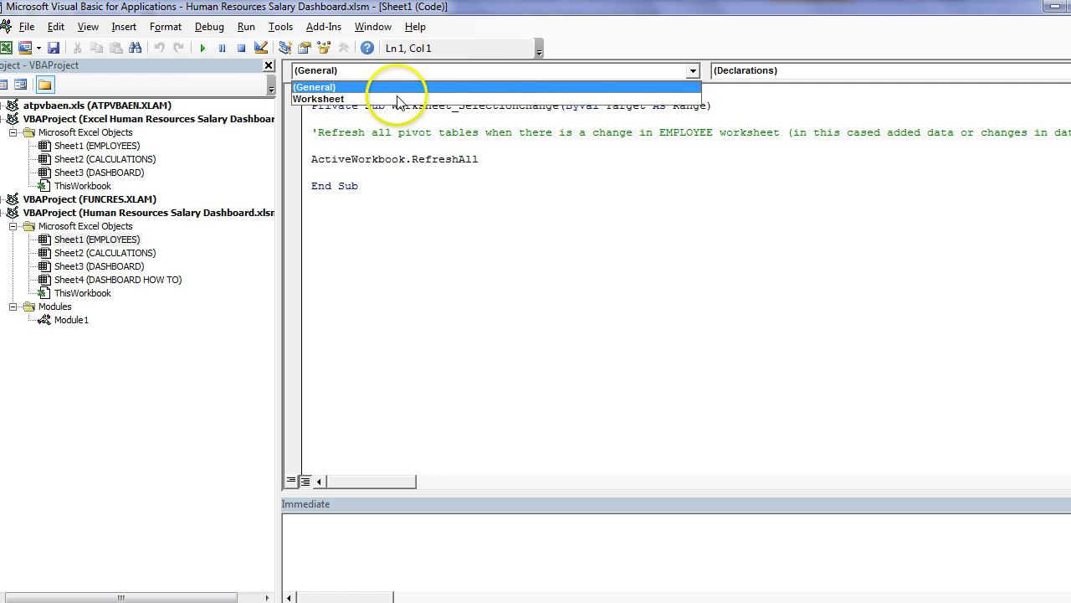
pyautogui.click(458, 69)
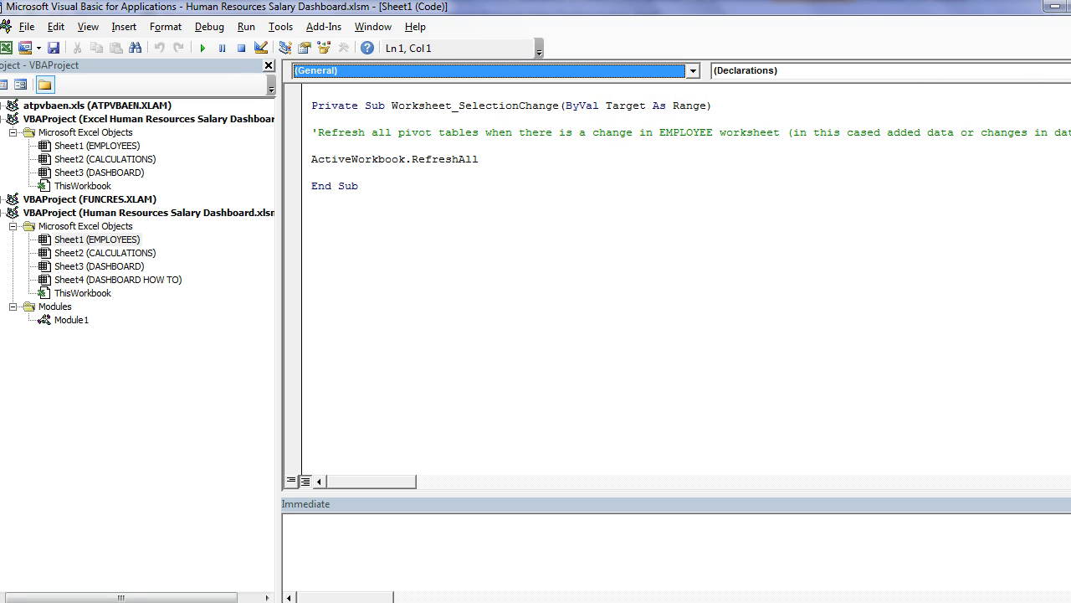
pyautogui.click(318, 133)
pyautogui.click(311, 132)
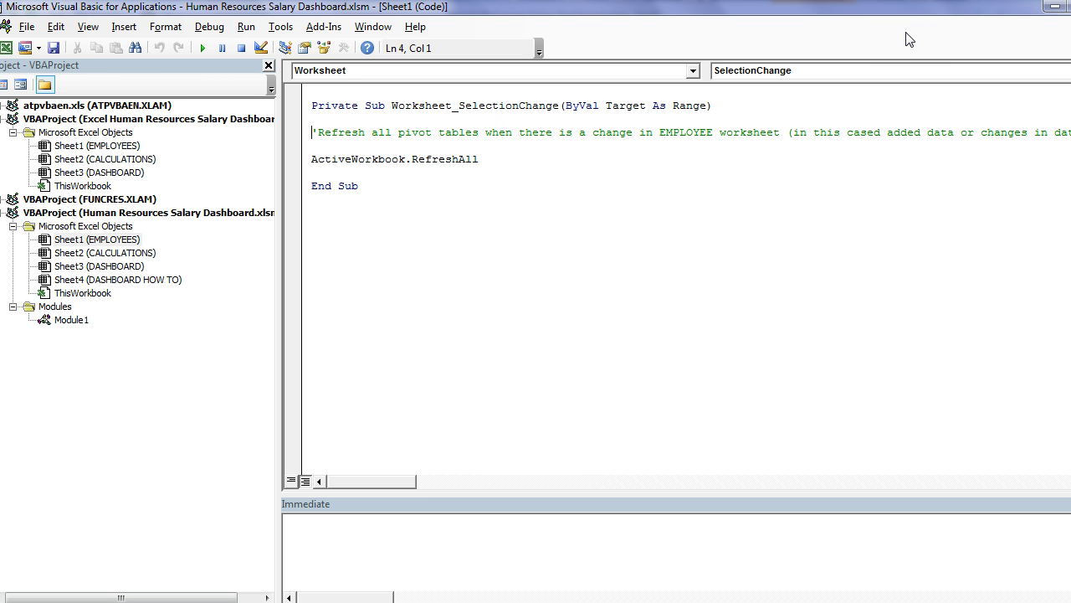
# Minimize the VBA editor to bring back the DASHBOARD sheet
pyautogui.click(1052, 9)
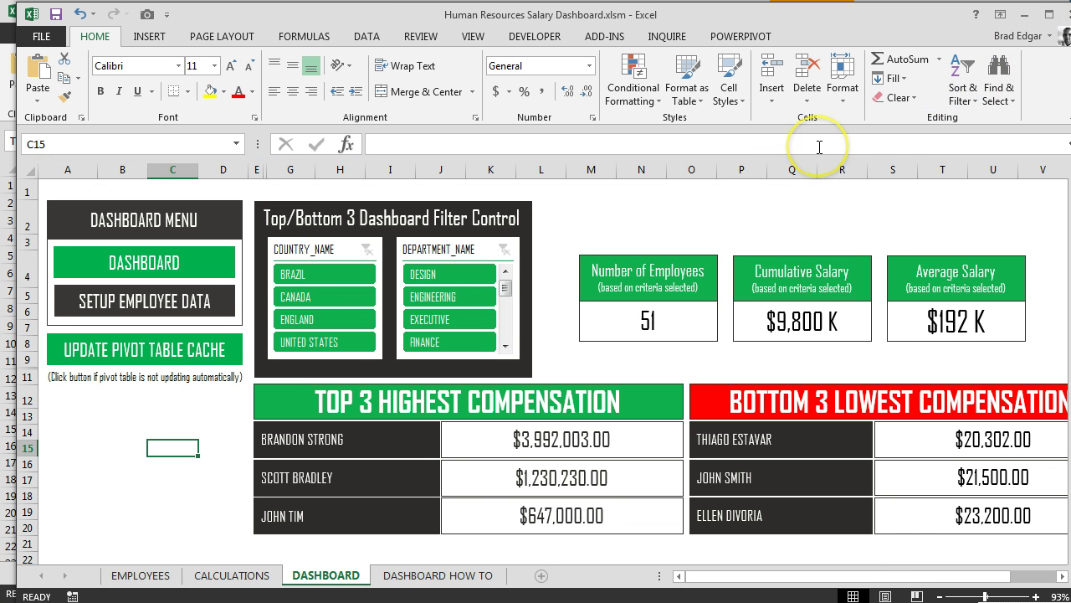